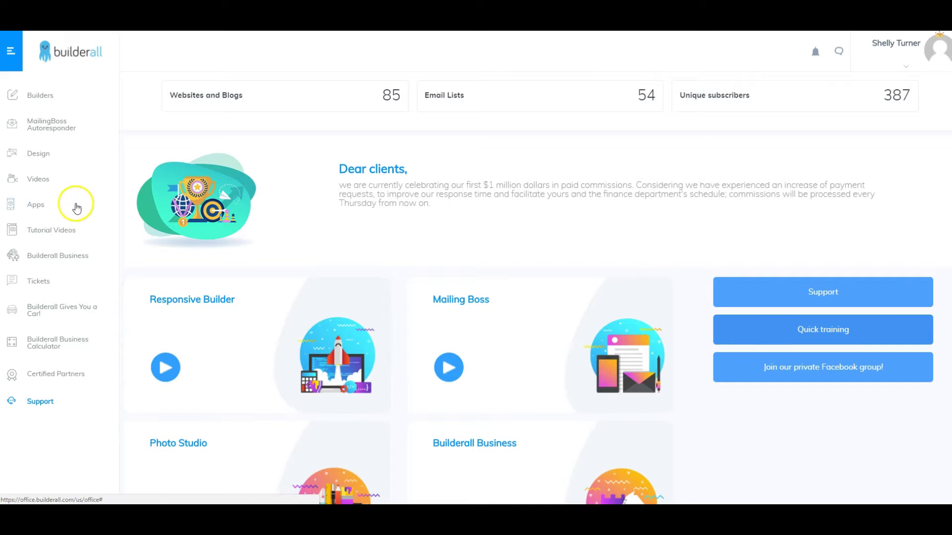
# Step: Start a new site in the Drag n Drop Responsive Builder from the Blank Layout Clean template in the Blank Page category
pyautogui.click(40, 94)
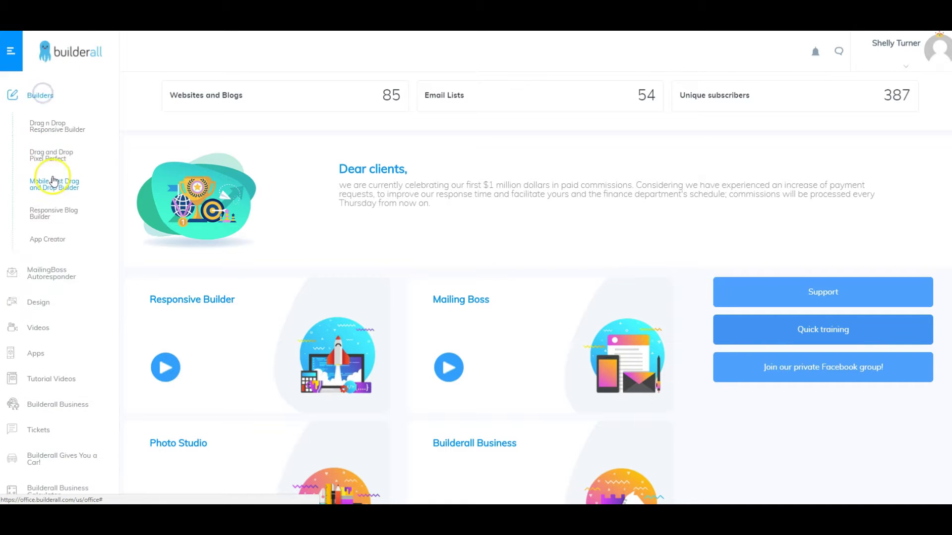
pyautogui.click(59, 125)
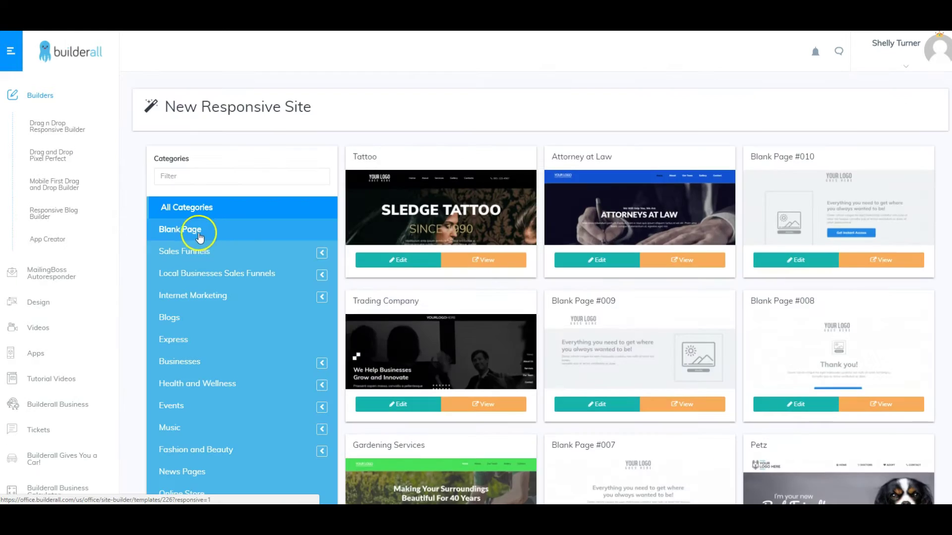
pyautogui.click(193, 229)
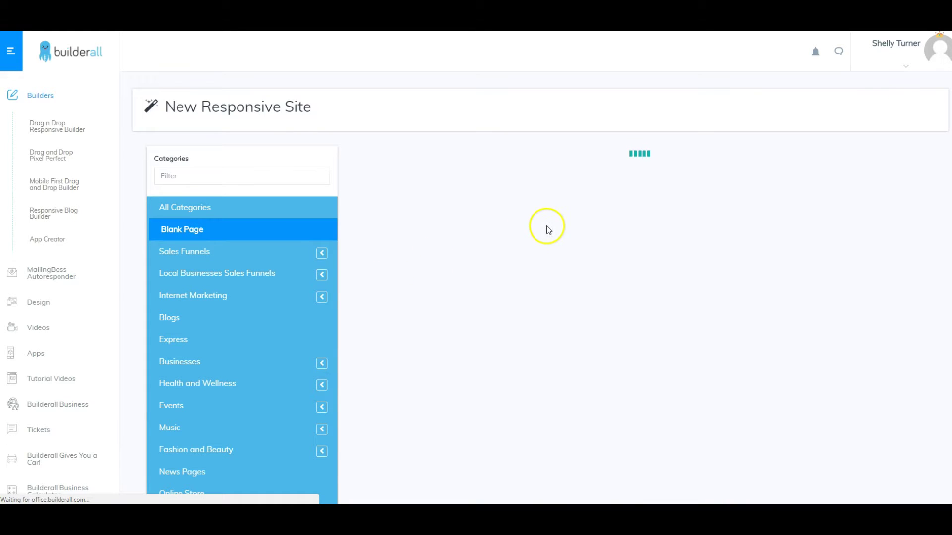
pyautogui.scroll(-5, 608, 252)
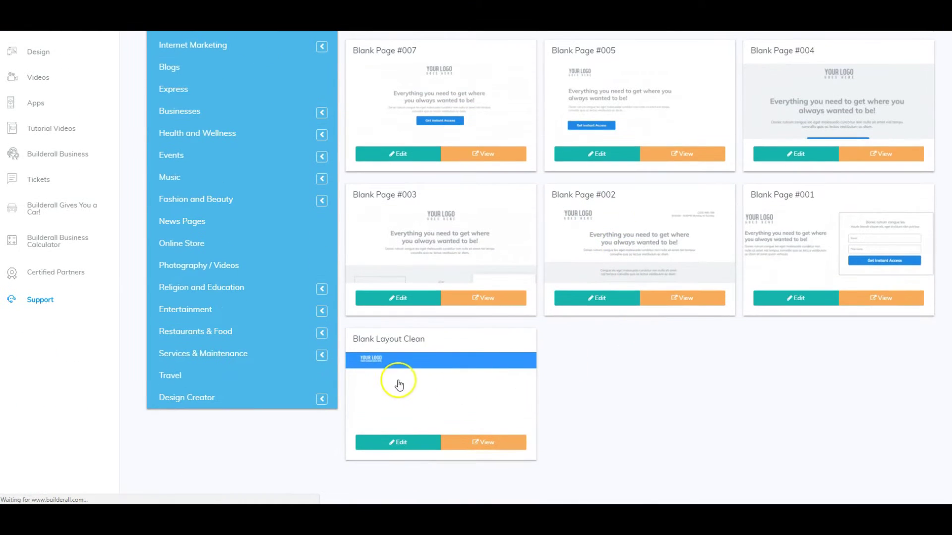
pyautogui.click(402, 443)
pyautogui.click(607, 291)
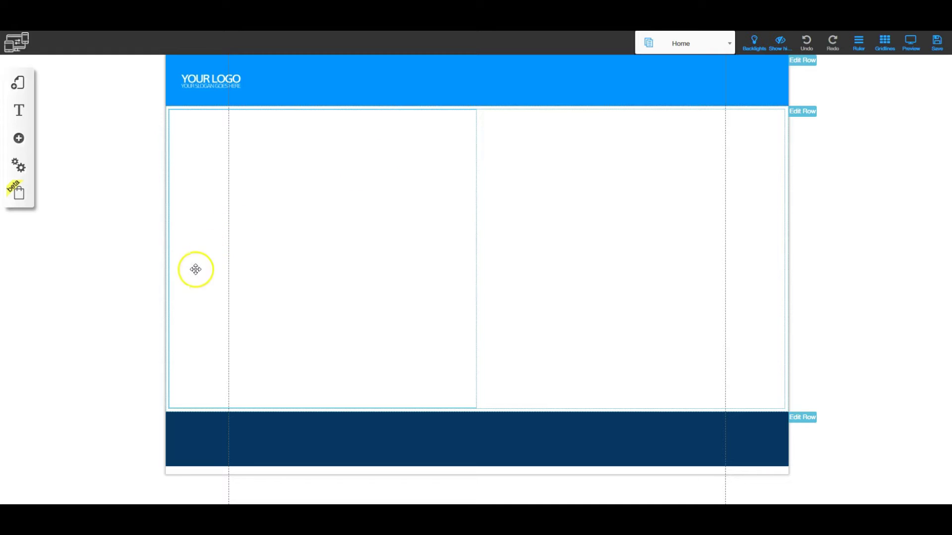
# Step: Add an element grid to the first column of the white row and extend its height downward
pyautogui.click(348, 247)
pyautogui.click(443, 207)
pyautogui.click(455, 206)
pyautogui.click(540, 183)
pyautogui.moveTo(329, 153); pyautogui.dragTo(325, 328)
# Step: Insert an image element into the element grid and narrow it to a width of about 529
pyautogui.click(21, 146)
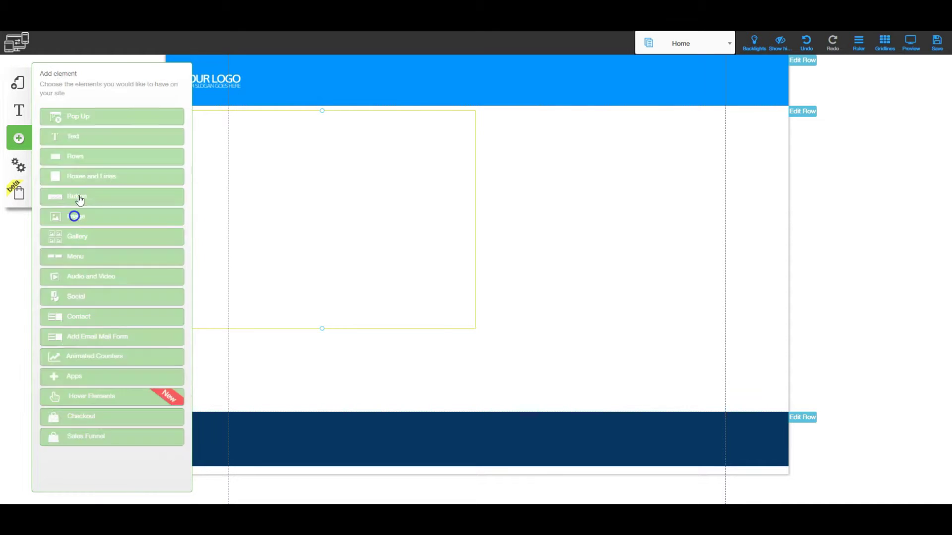
pyautogui.click(75, 217)
pyautogui.moveTo(89, 156); pyautogui.dragTo(247, 186)
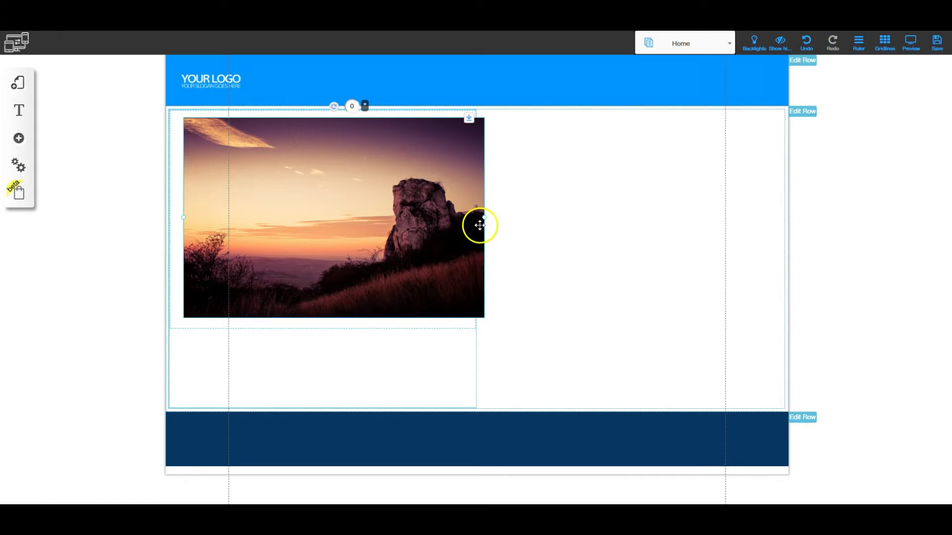
pyautogui.moveTo(485, 218); pyautogui.dragTo(449, 218)
# Step: Replace the placeholder picture with the Freedom in Forgiveness product bundle image of screens and discs, and enlarge it to the column width
pyautogui.click(329, 214)
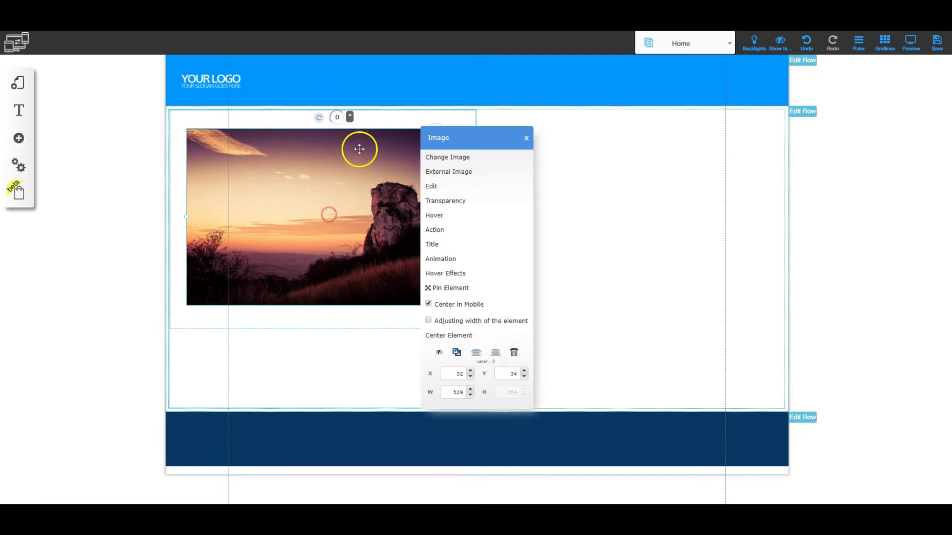
pyautogui.click(452, 156)
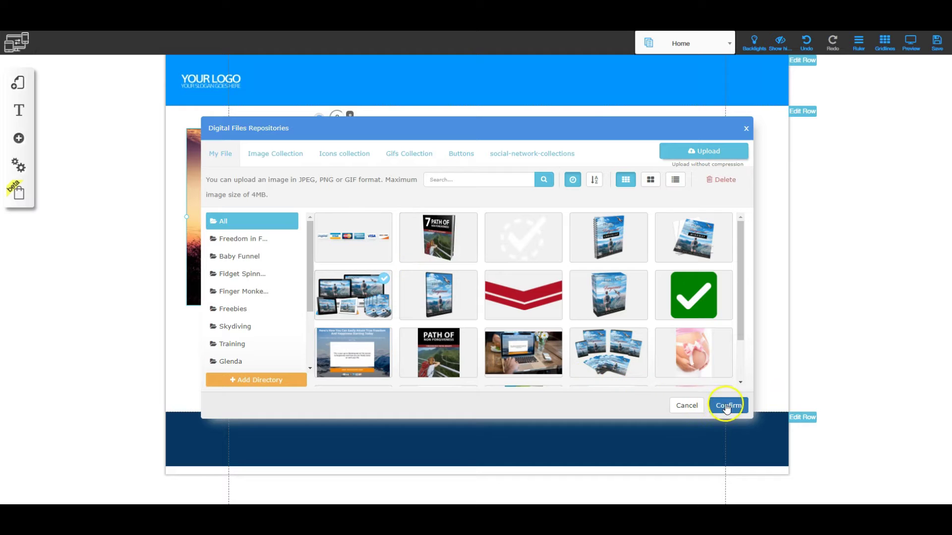
pyautogui.click(725, 405)
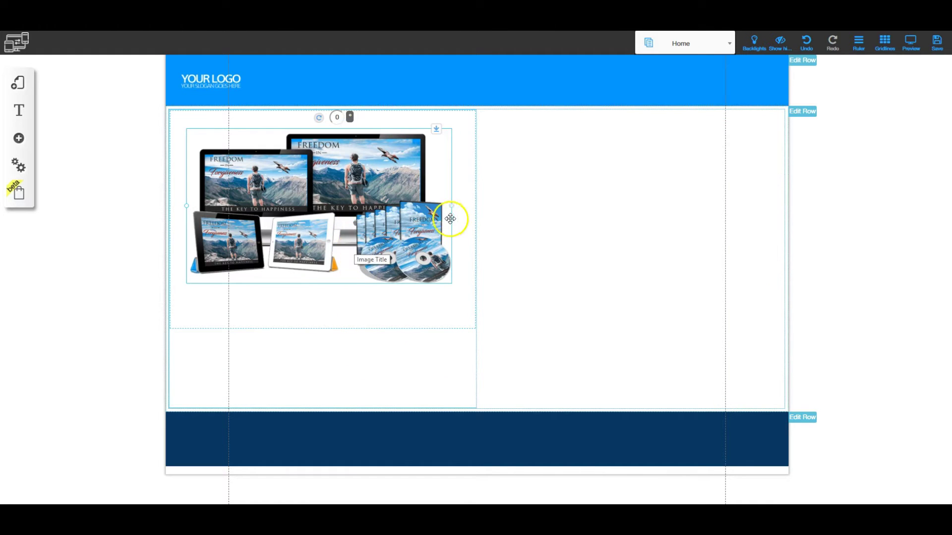
pyautogui.moveTo(450, 209); pyautogui.dragTo(481, 215)
pyautogui.click(465, 207)
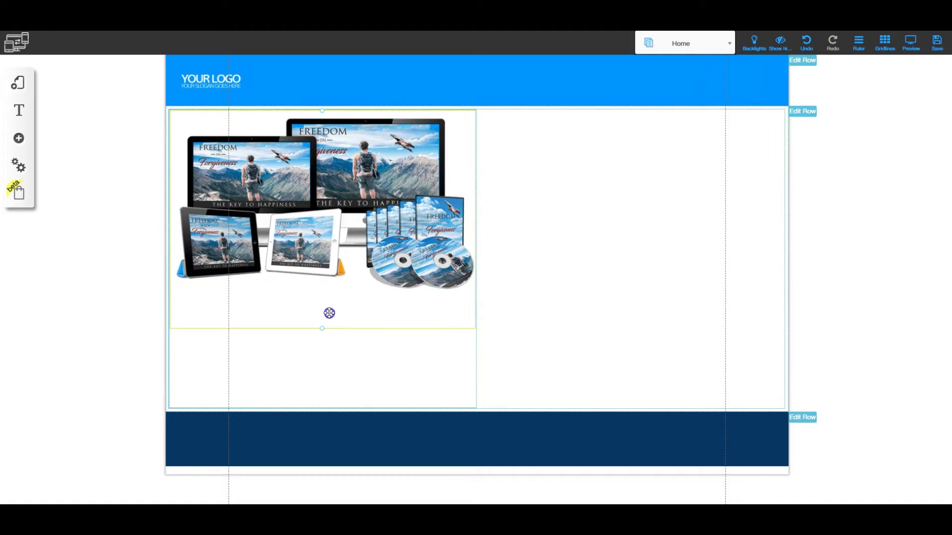
# Step: Shorten the image's grid to end just beneath the picture and add a second element grid below it
pyautogui.moveTo(323, 331); pyautogui.dragTo(329, 293)
pyautogui.click(323, 321)
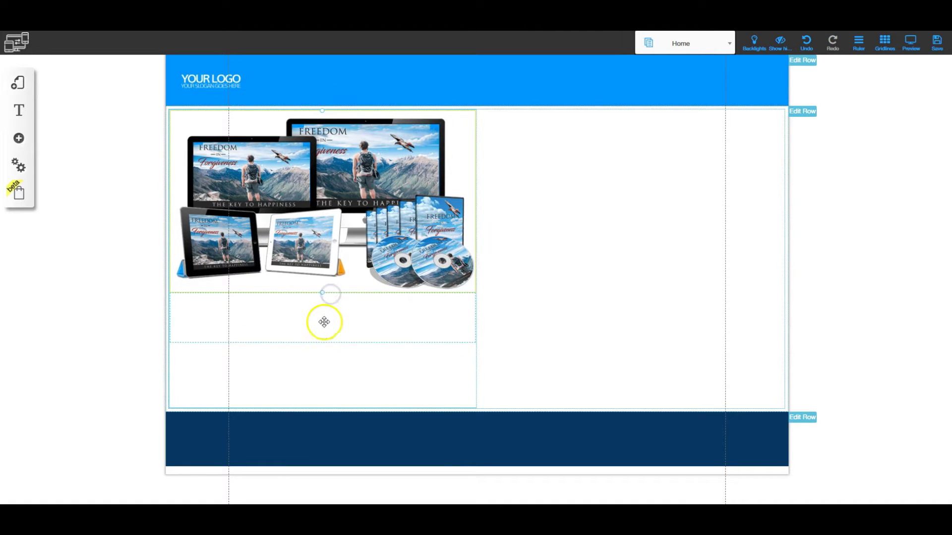
# Step: Place a "Freedom in Forgiveness" title text in the second grid and reduce the grid's height to fit it
pyautogui.click(19, 139)
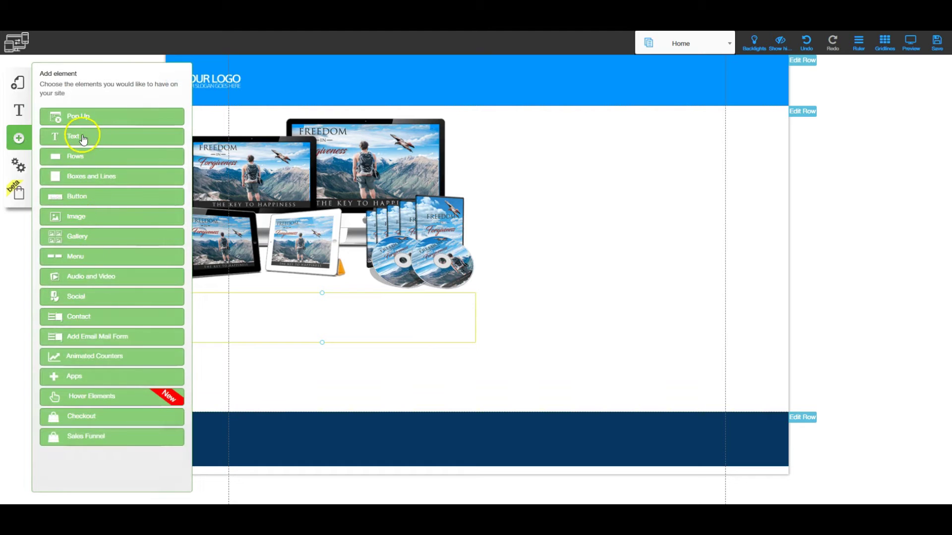
pyautogui.click(82, 132)
pyautogui.moveTo(124, 213); pyautogui.dragTo(329, 312)
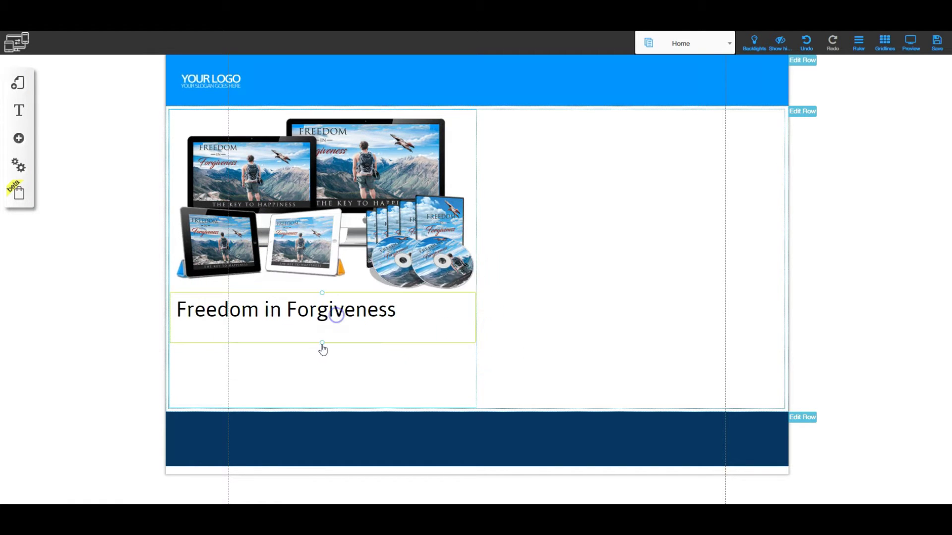
pyautogui.moveTo(321, 343); pyautogui.dragTo(325, 331)
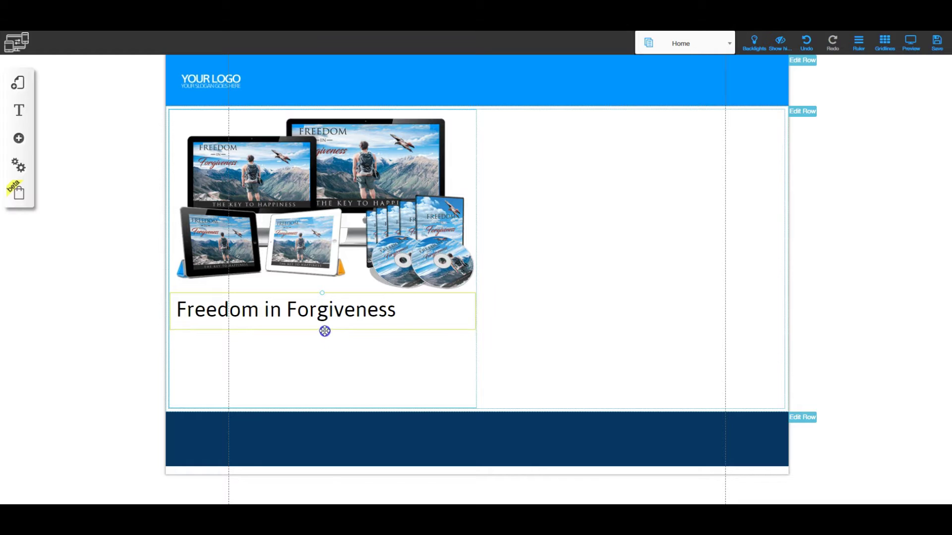
# Step: Add a third element grid below the title in the same column and close the column configuration
pyautogui.click(326, 358)
pyautogui.click(452, 160)
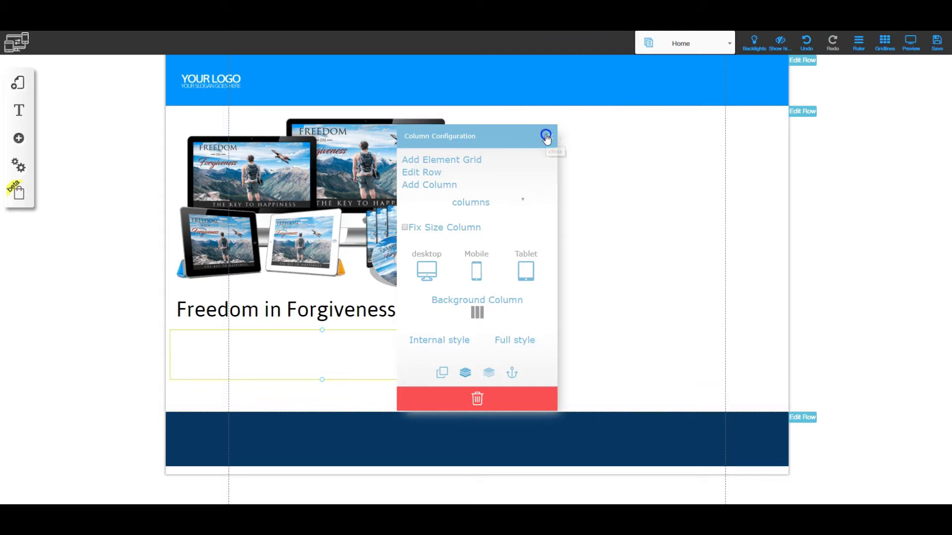
pyautogui.click(546, 138)
# Step: Duplicate the title text into the third grid as a centered "$29.90" price and shorten the grid to fit
pyautogui.click(352, 300)
pyautogui.moveTo(406, 328); pyautogui.dragTo(355, 361)
pyautogui.doubleClick(342, 360)
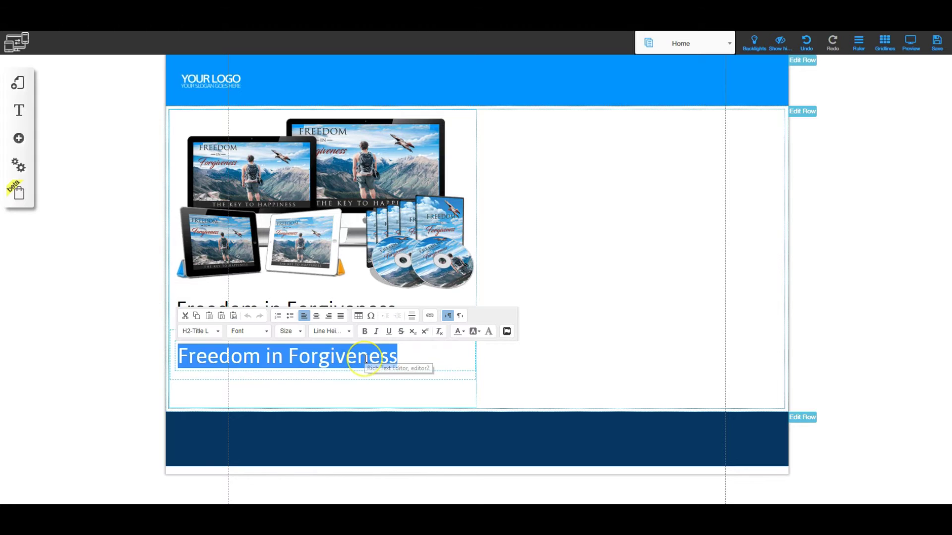
pyautogui.write('$29.90')
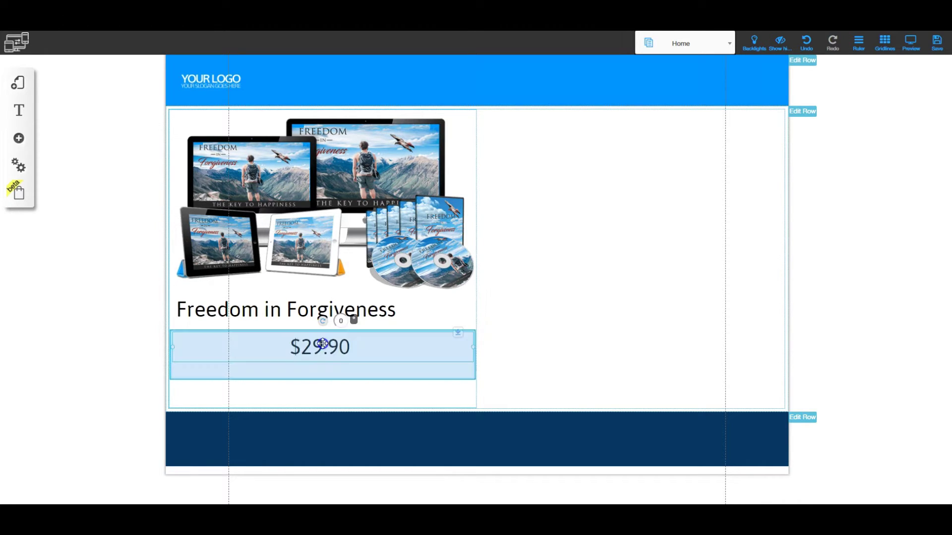
pyautogui.click(330, 373)
pyautogui.moveTo(321, 377); pyautogui.dragTo(322, 366)
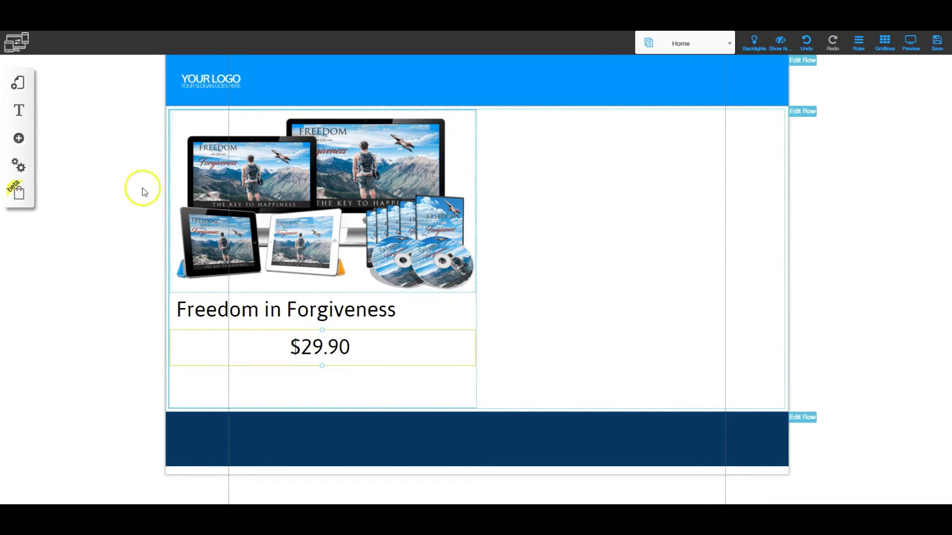
# Step: Try to open the checkout Payment Manager for the unsaved layout
pyautogui.click(20, 195)
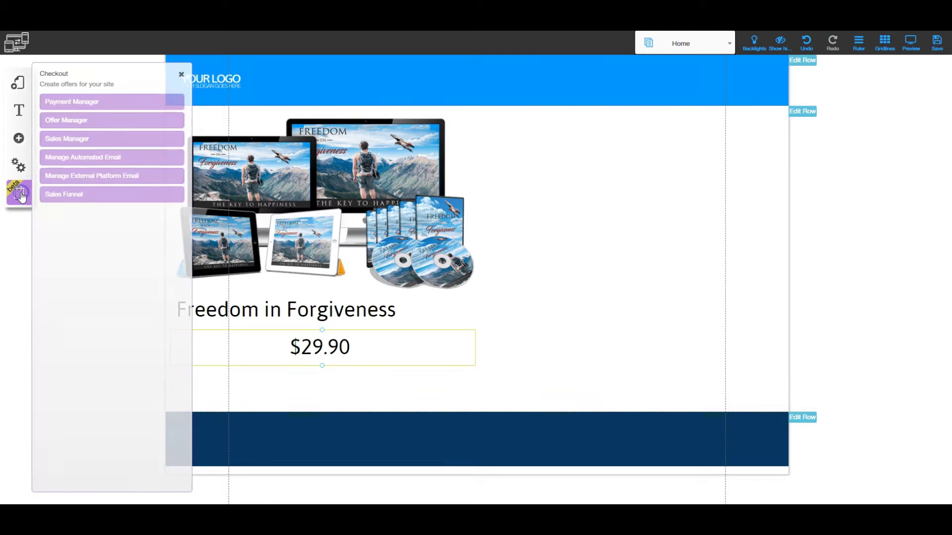
pyautogui.click(83, 102)
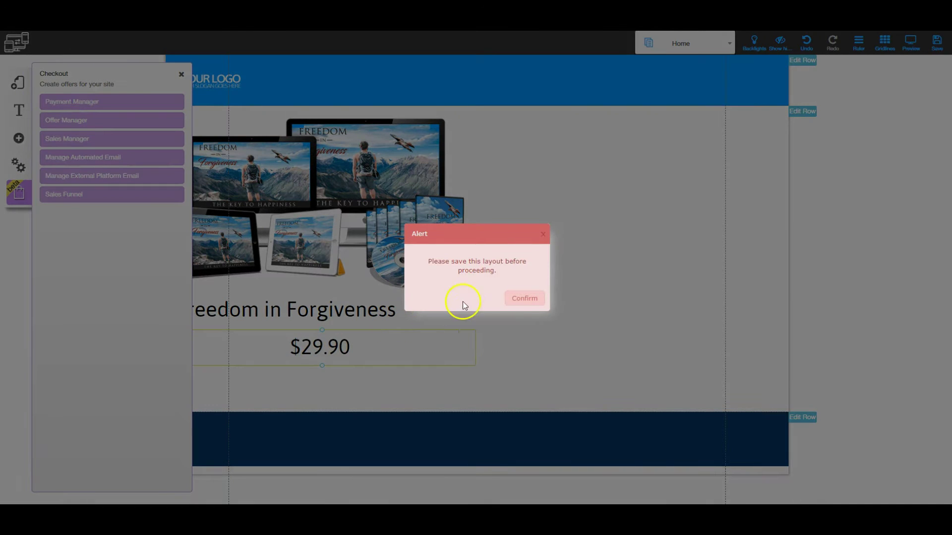
pyautogui.click(523, 299)
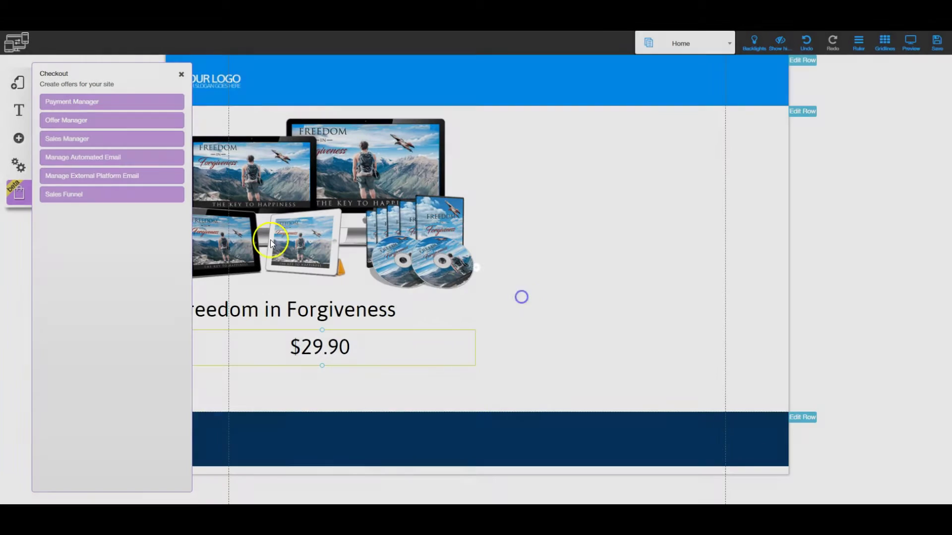
pyautogui.click(181, 74)
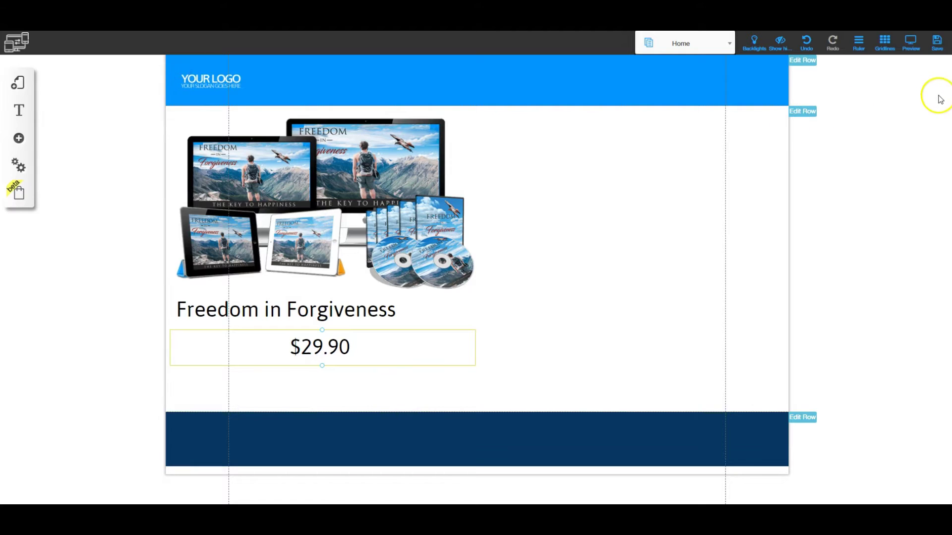
# Step: Save the layout and register a site name to complete its URL
pyautogui.click(936, 44)
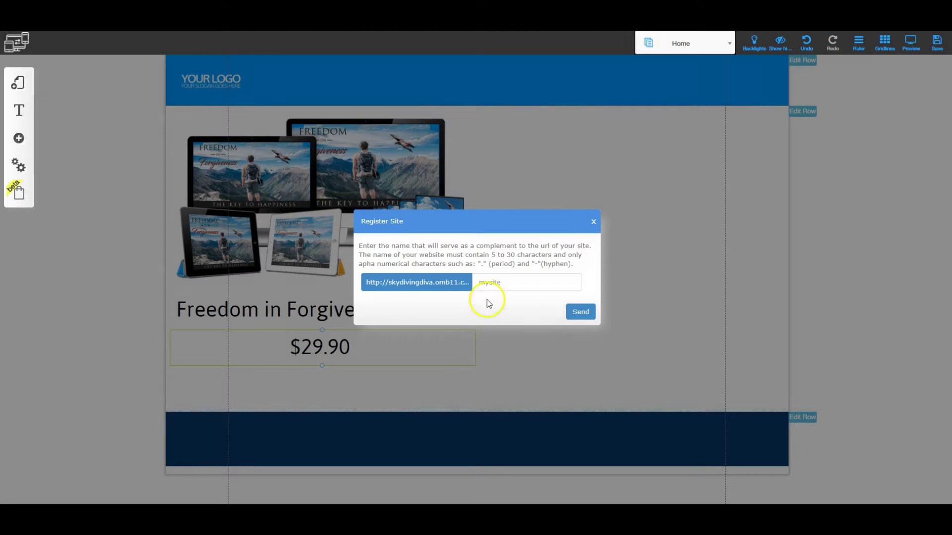
pyautogui.click(492, 280)
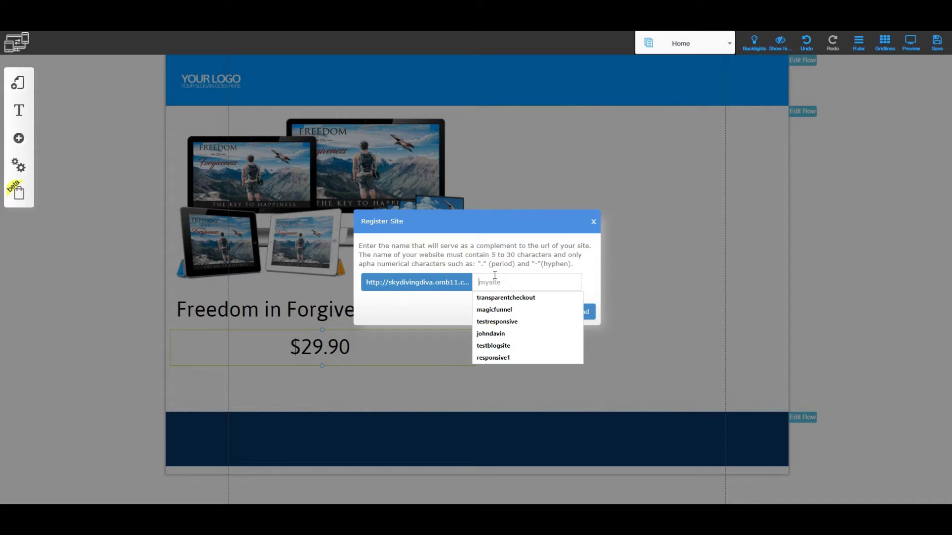
pyautogui.click(546, 393)
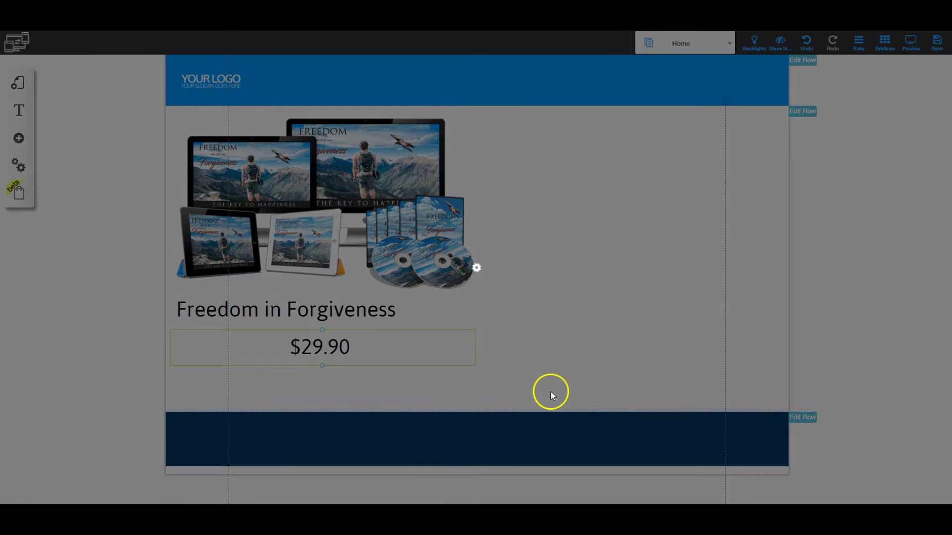
pyautogui.click(543, 241)
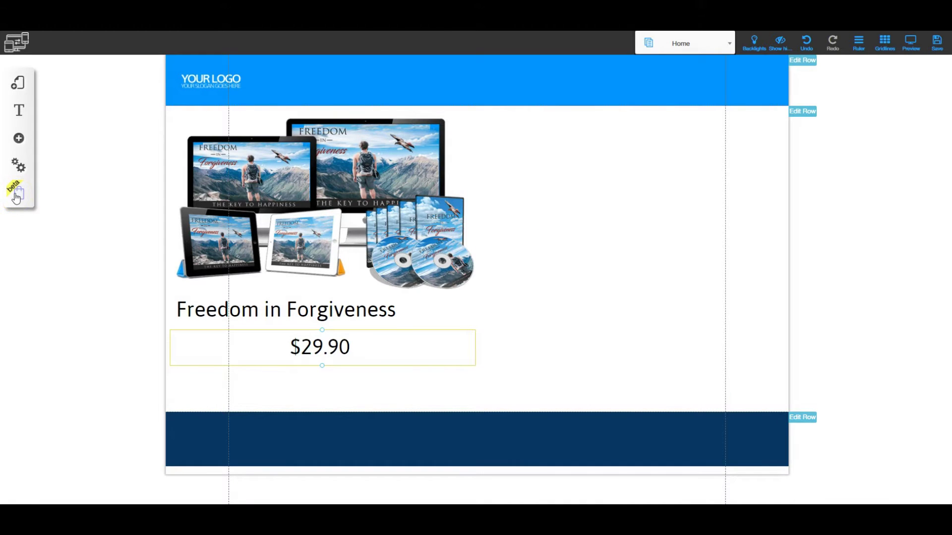
# Step: Open the checkout payment settings and select PayPal as the payment method for website sales
pyautogui.click(18, 195)
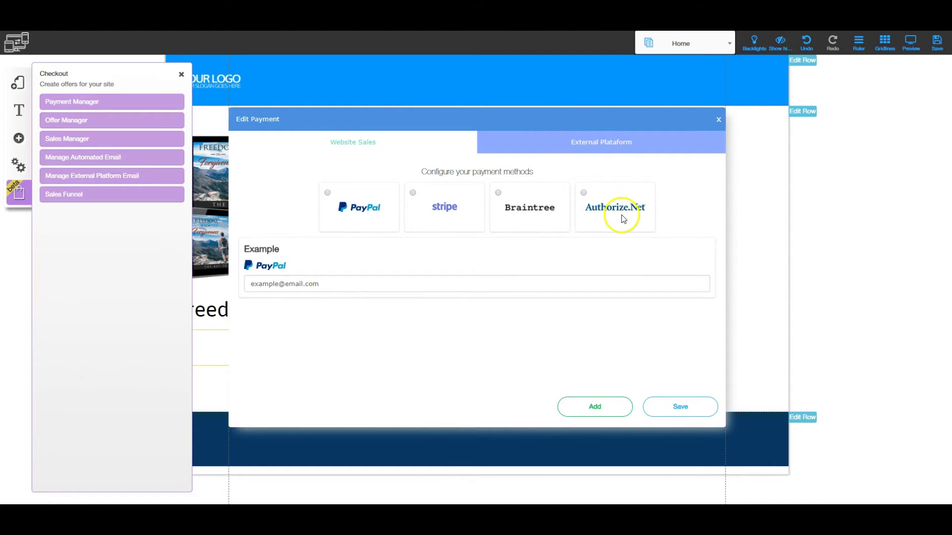
pyautogui.click(601, 141)
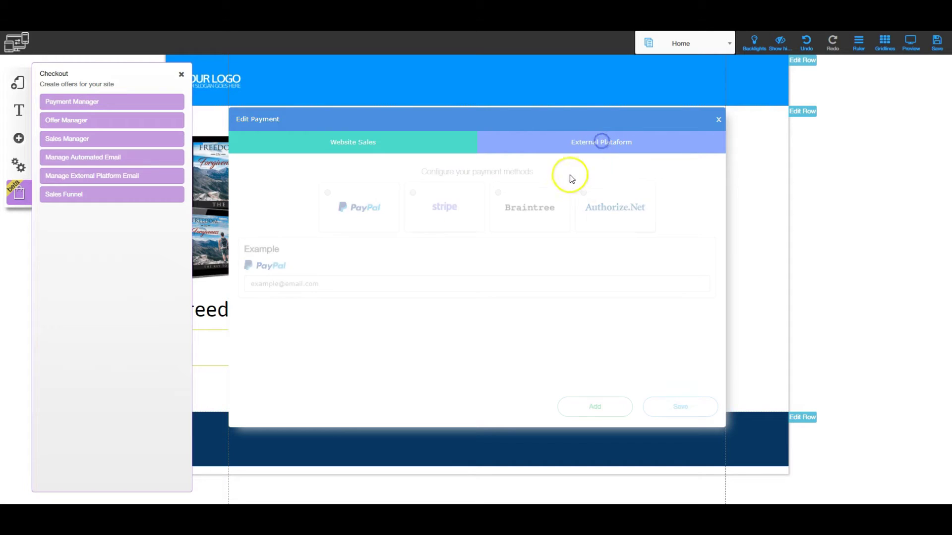
pyautogui.click(341, 149)
pyautogui.click(329, 193)
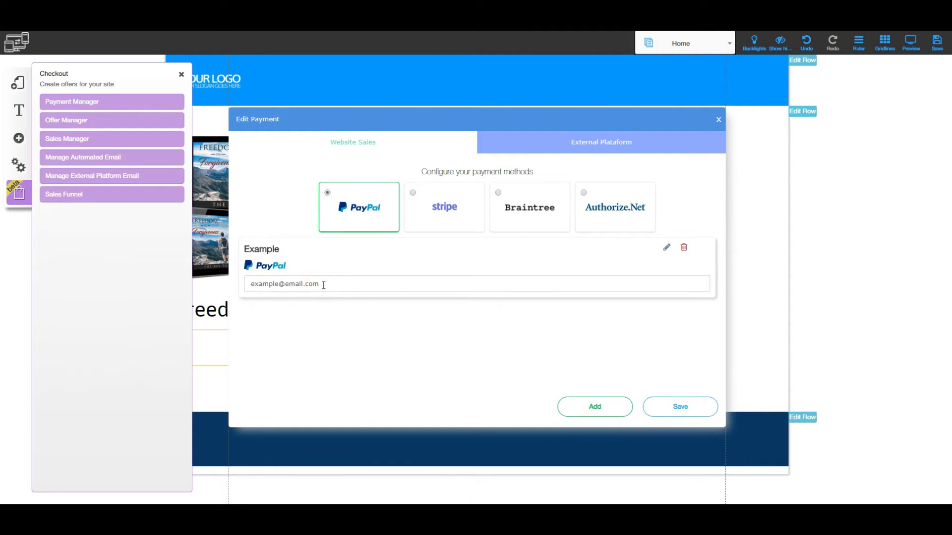
# Step: Rename the example PayPal account with the owner's account nickname
pyautogui.click(668, 249)
pyautogui.moveTo(455, 280); pyautogui.dragTo(380, 280)
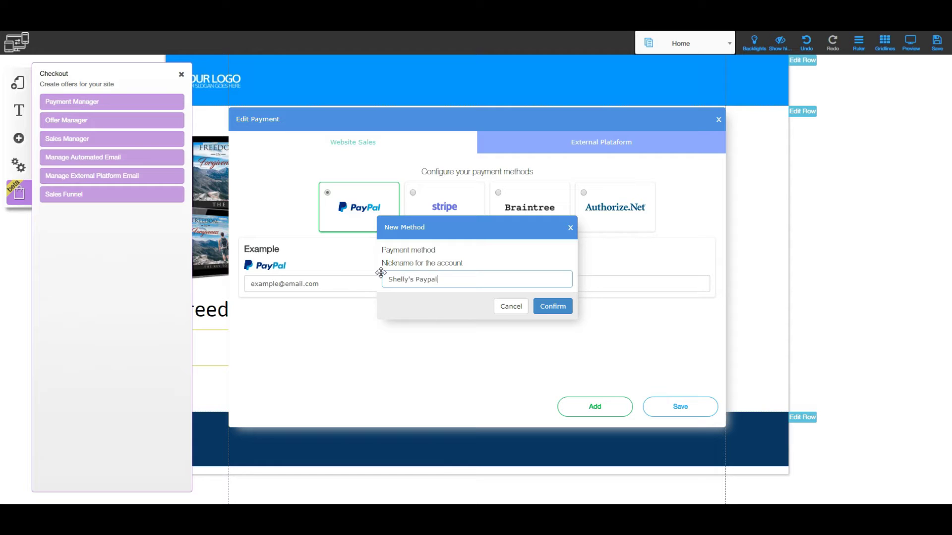
pyautogui.click(552, 306)
# Step: Replace the example address with the PayPal account's e-mail, save the payment configuration and close the payment settings
pyautogui.moveTo(329, 286); pyautogui.dragTo(276, 290)
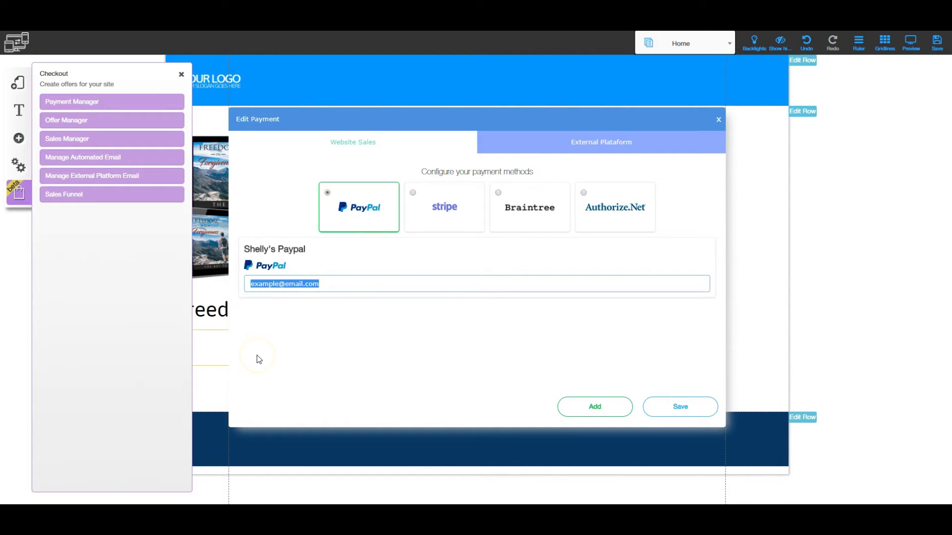
pyautogui.hotkey('ctrl', 'v')
pyautogui.click(679, 408)
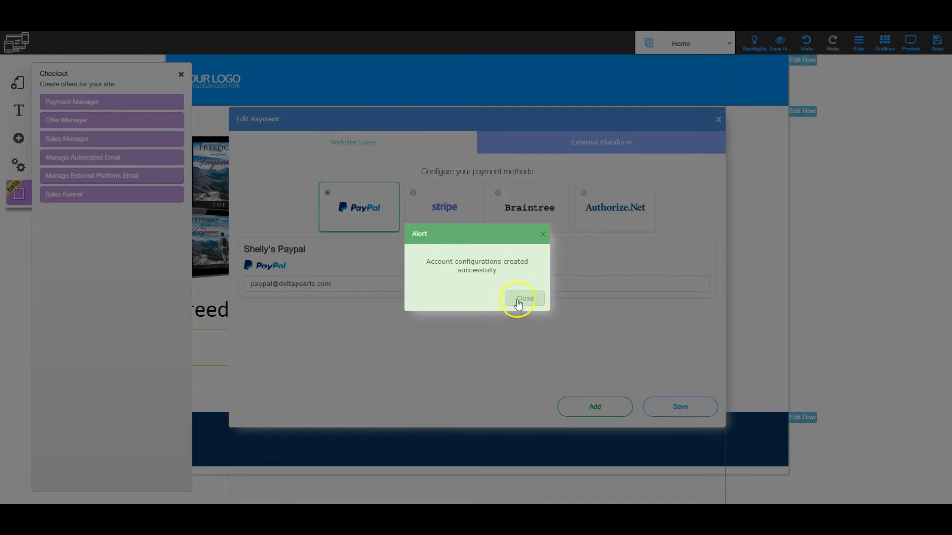
pyautogui.click(523, 293)
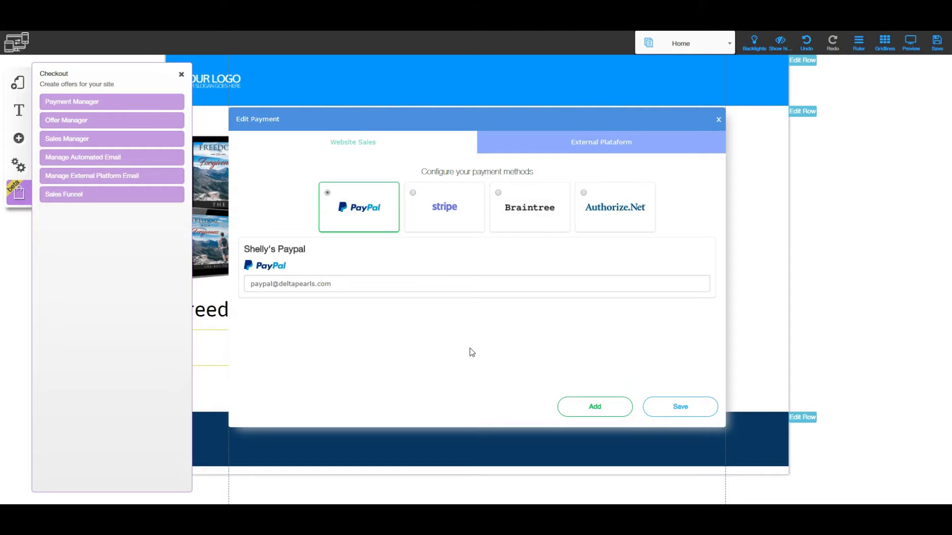
pyautogui.click(718, 120)
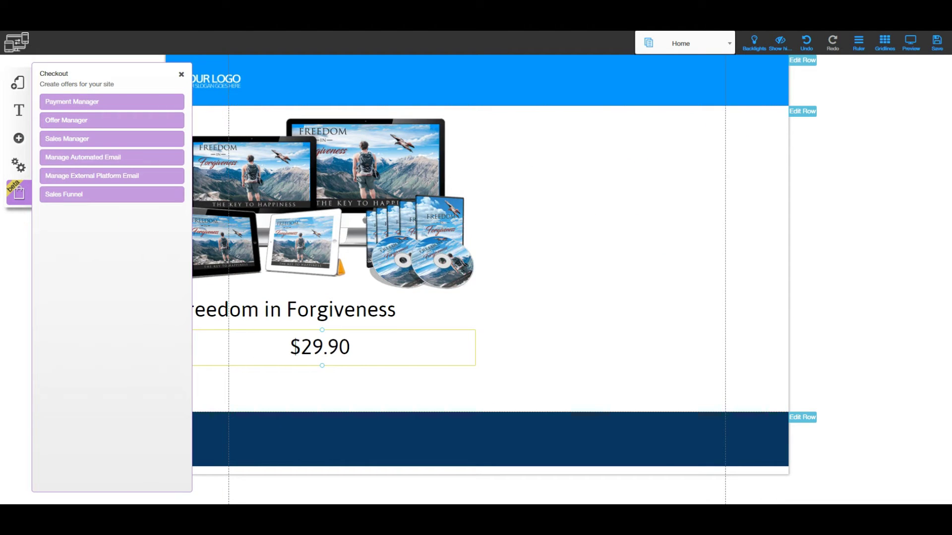
# Step: Open the checkout's offer management and delete the existing example food offer, confirming the removal
pyautogui.click(65, 121)
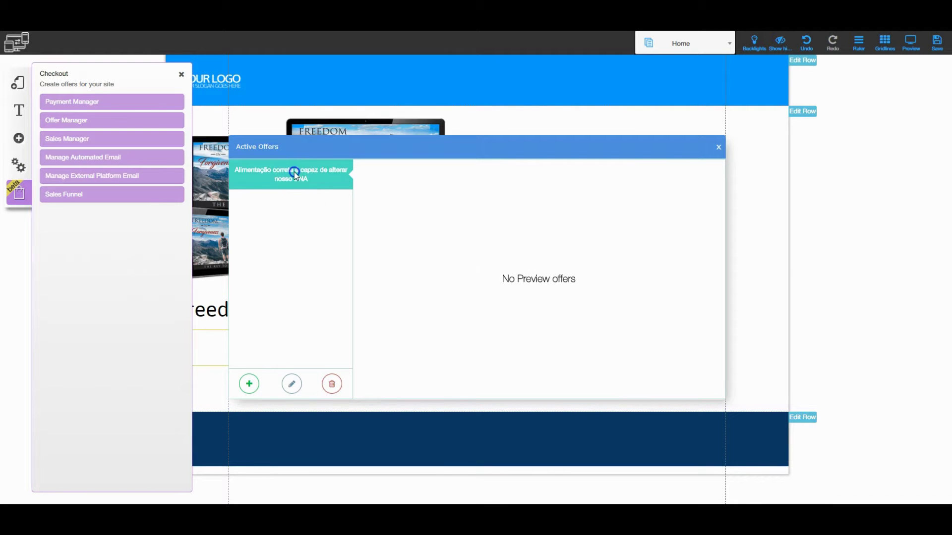
pyautogui.click(292, 384)
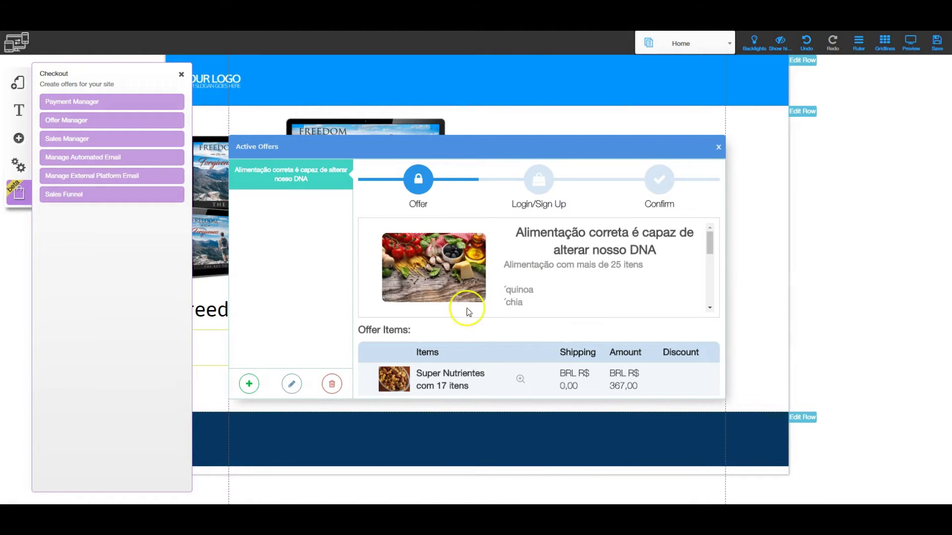
pyautogui.click(332, 384)
pyautogui.click(522, 297)
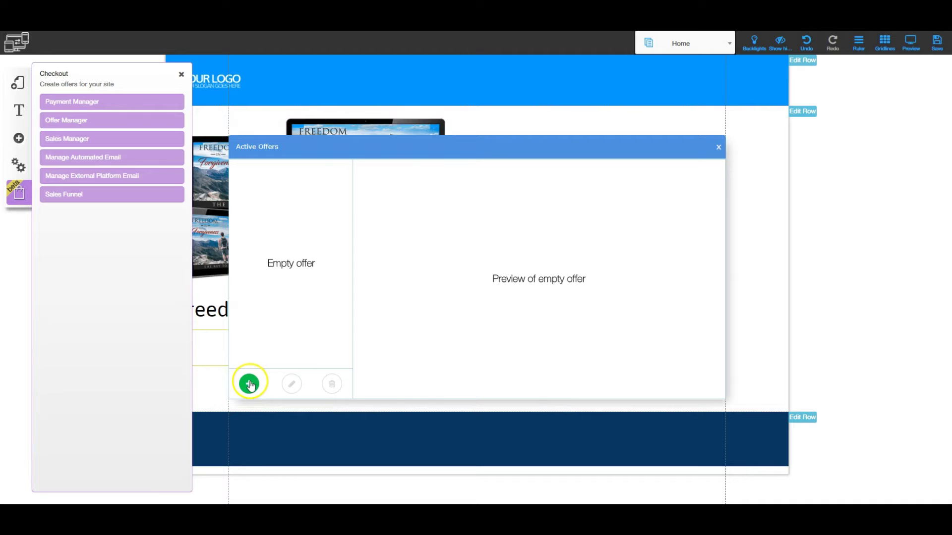
# Step: Create a new offer titled "Freedom in Forgiveness" and reuse the title as its description
pyautogui.click(249, 384)
pyautogui.click(315, 161)
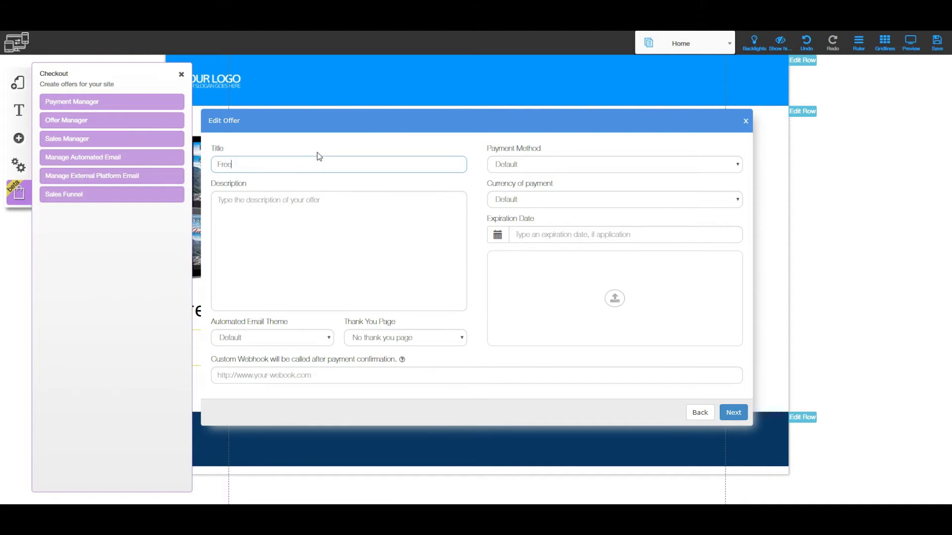
pyautogui.write('Freedom in forgiveness')
pyautogui.moveTo(308, 164); pyautogui.dragTo(210, 164)
pyautogui.hotkey('ctrl', 'c')
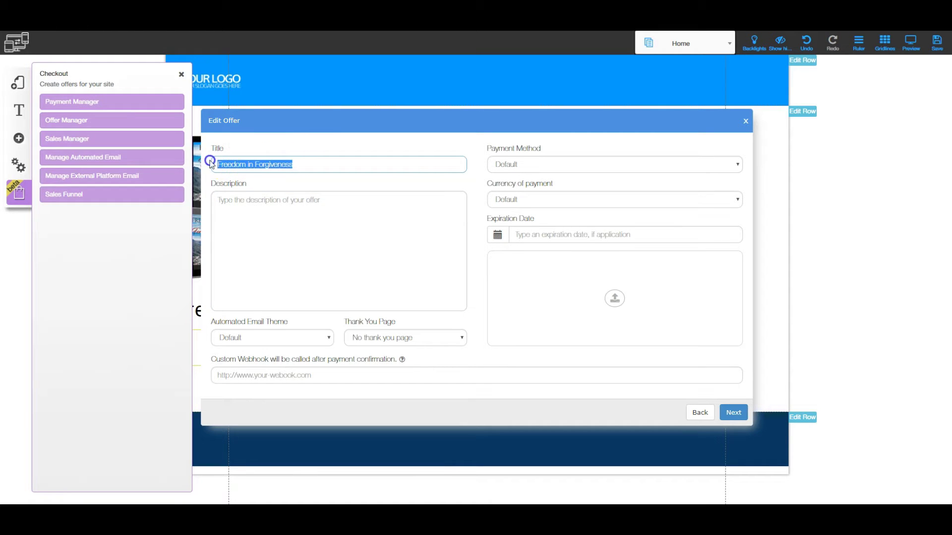
pyautogui.click(302, 209)
pyautogui.hotkey('ctrl', 'v')
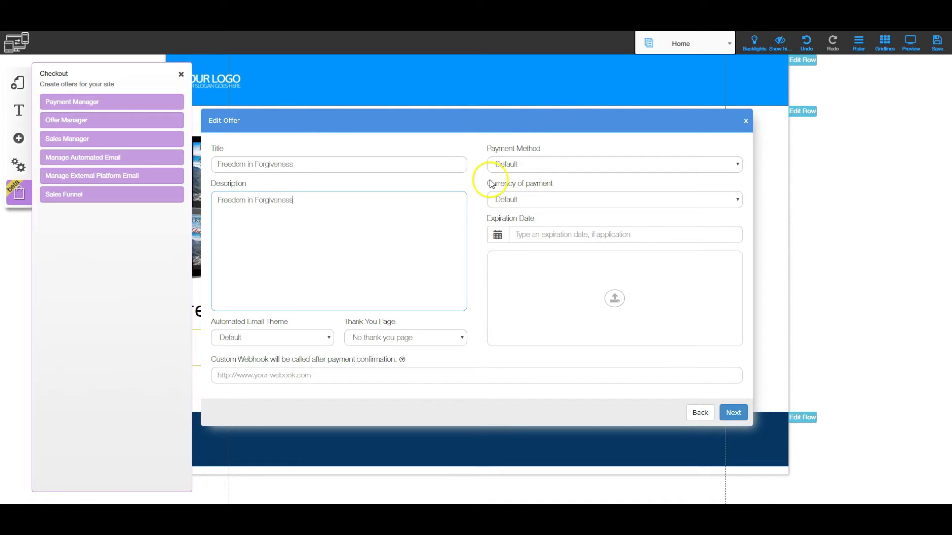
# Step: Set the offer's payment method to the owner's PayPal account and its currency to U.S. Dollar
pyautogui.click(525, 168)
pyautogui.click(524, 194)
pyautogui.click(528, 200)
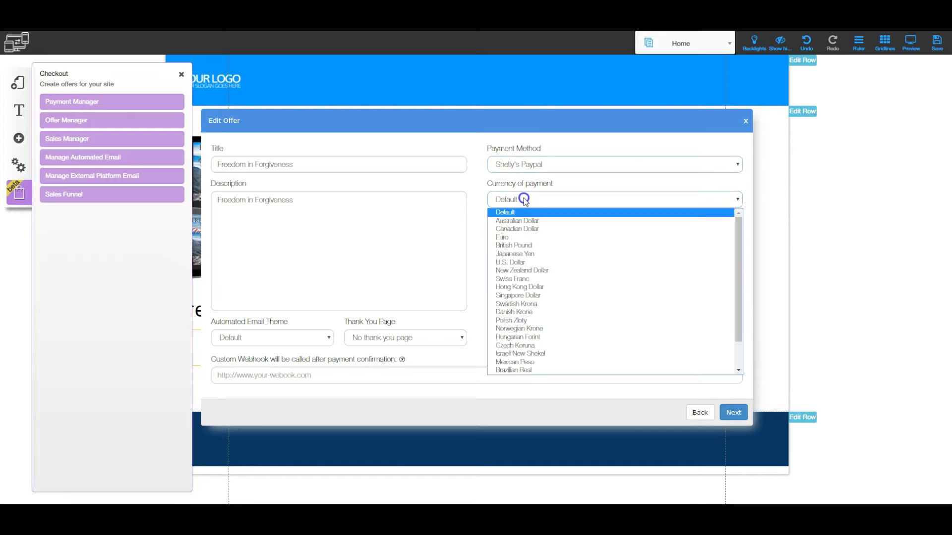
pyautogui.click(516, 264)
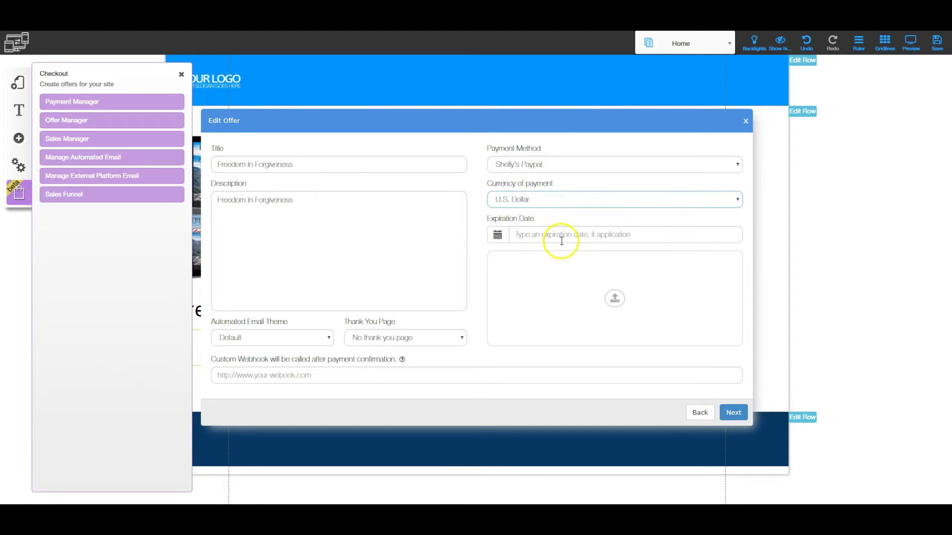
# Step: Use the multi-device product bundle picture as the offer image, keep the Default automated email theme and continue to the offer's items
pyautogui.click(614, 299)
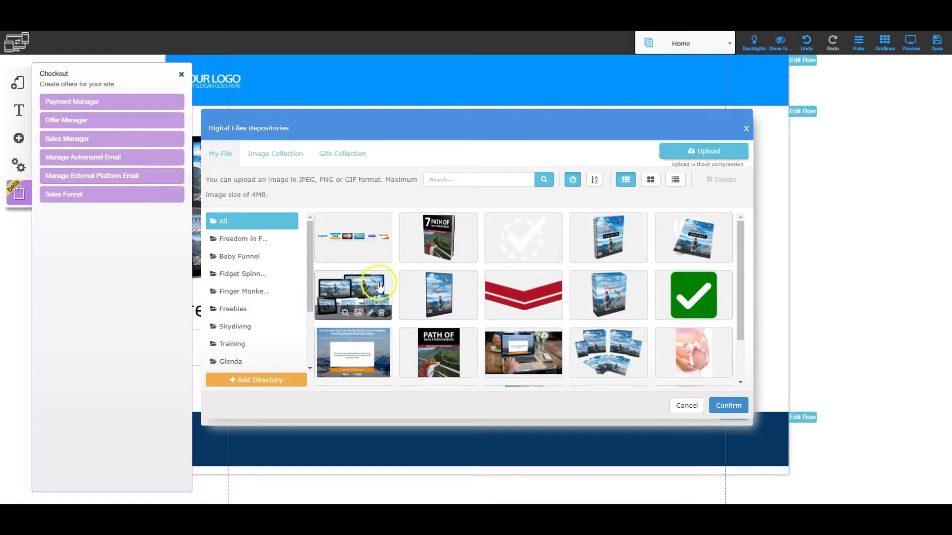
pyautogui.click(379, 286)
pyautogui.click(728, 405)
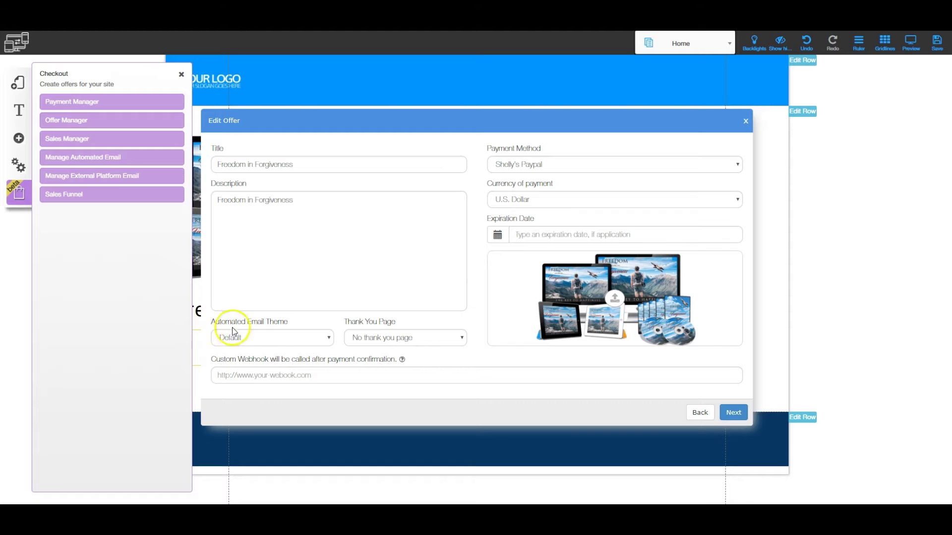
pyautogui.click(260, 334)
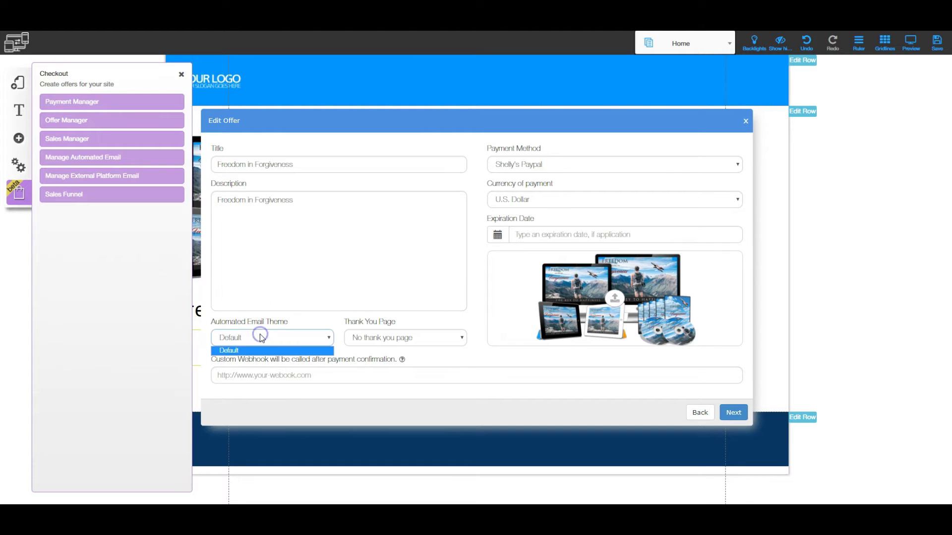
pyautogui.click(233, 350)
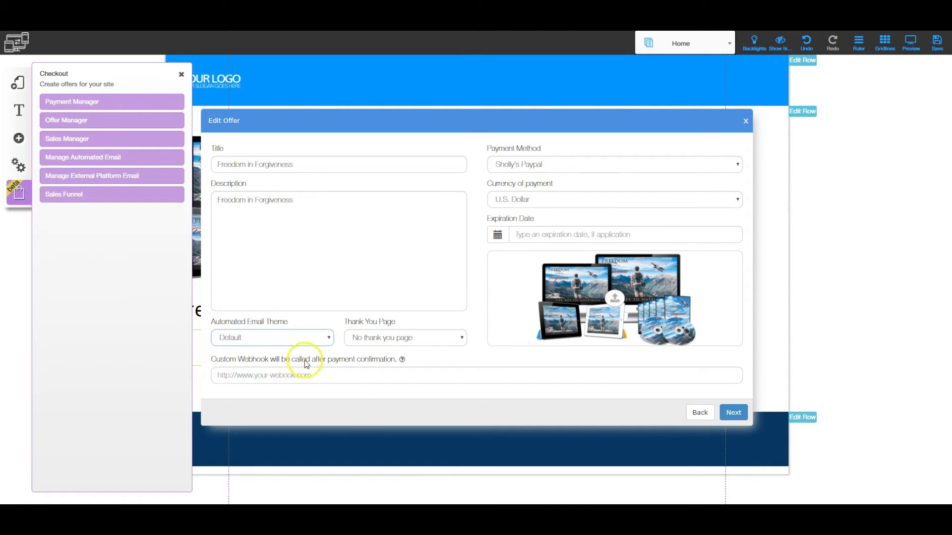
pyautogui.click(733, 413)
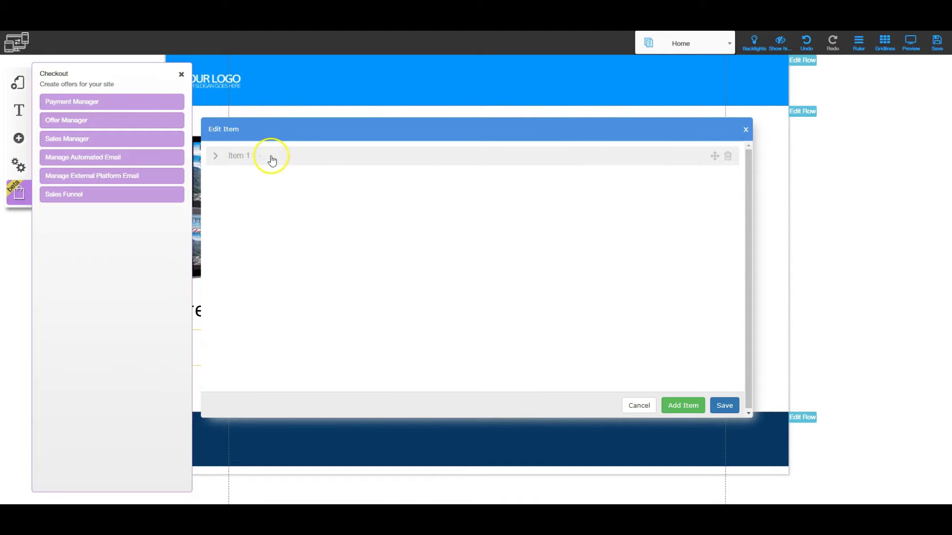
# Step: Fill in Item 1 with "Freedom in Forgiveness" as its name and description and a price of U$ 0.05
pyautogui.click(252, 157)
pyautogui.click(271, 179)
pyautogui.hotkey('ctrl', 'v')
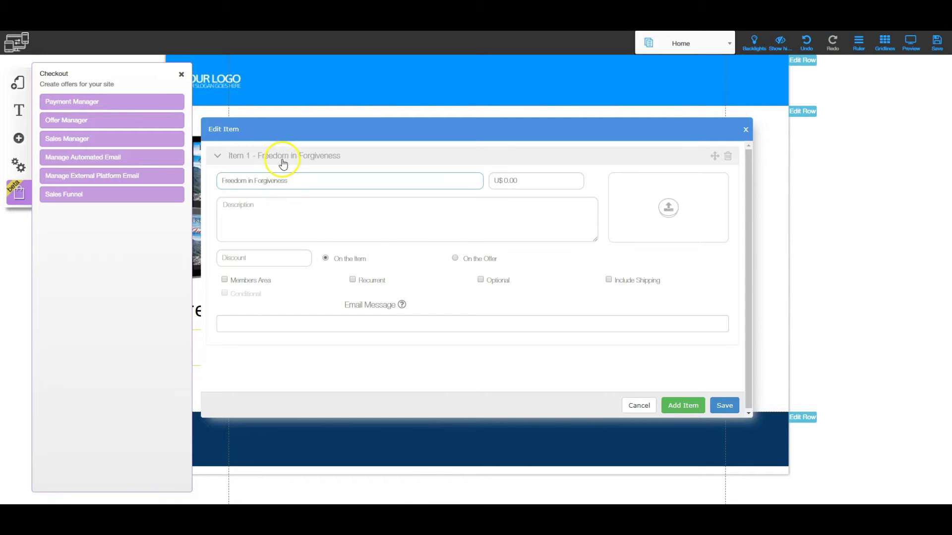
pyautogui.doubleClick(507, 179)
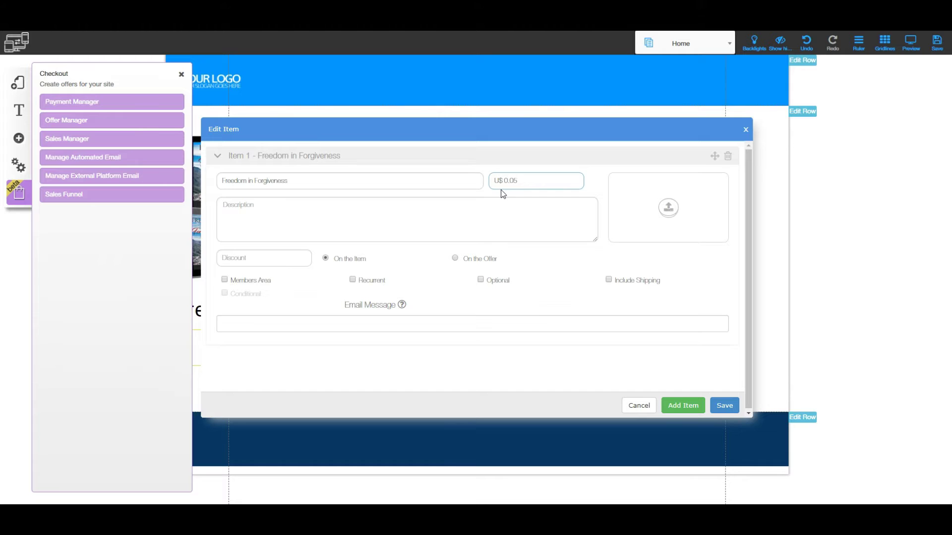
pyautogui.click(300, 218)
pyautogui.hotkey('ctrl', 'v')
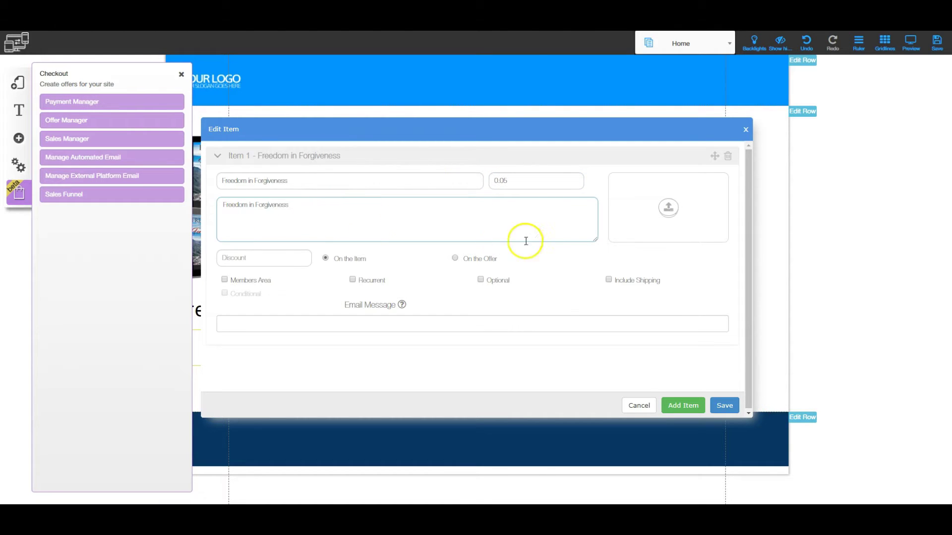
# Step: Set the product box picture as the item's image and leave shipping excluded
pyautogui.click(669, 208)
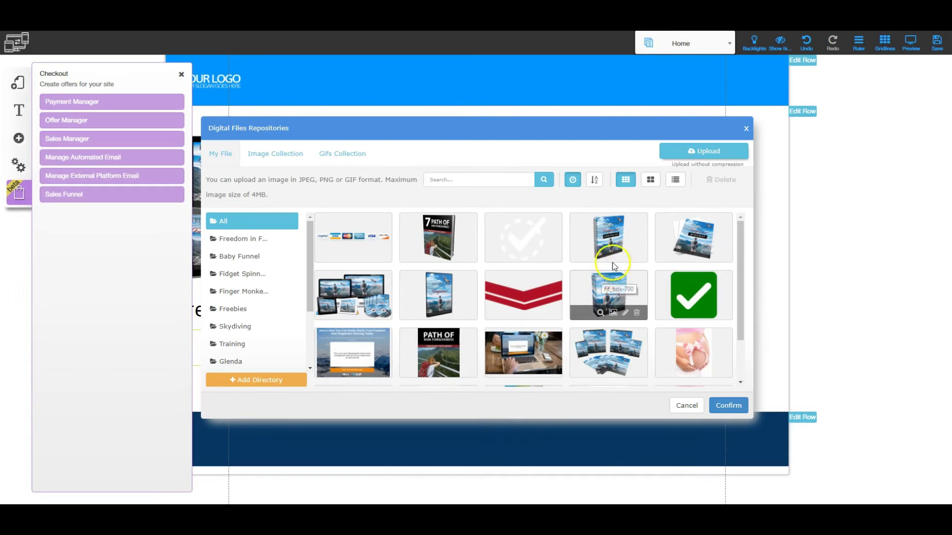
pyautogui.click(608, 289)
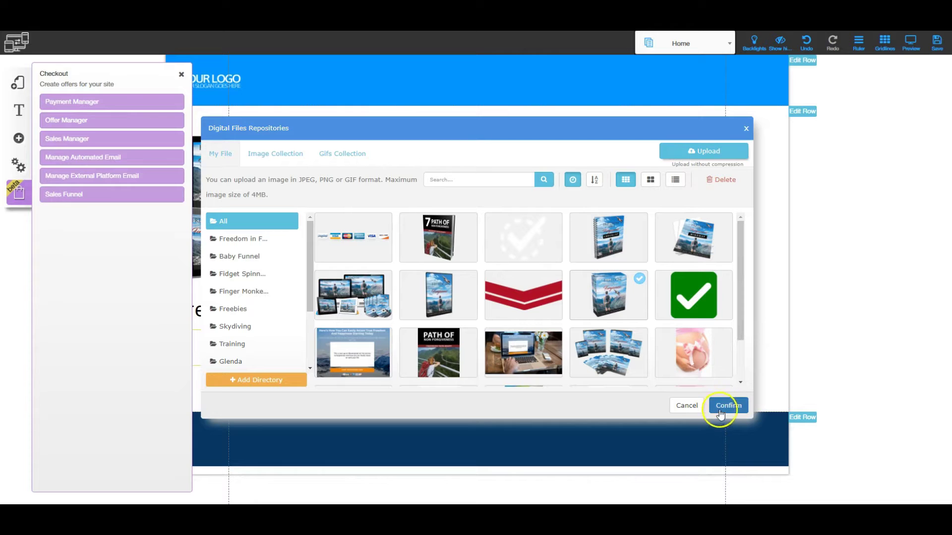
pyautogui.click(726, 406)
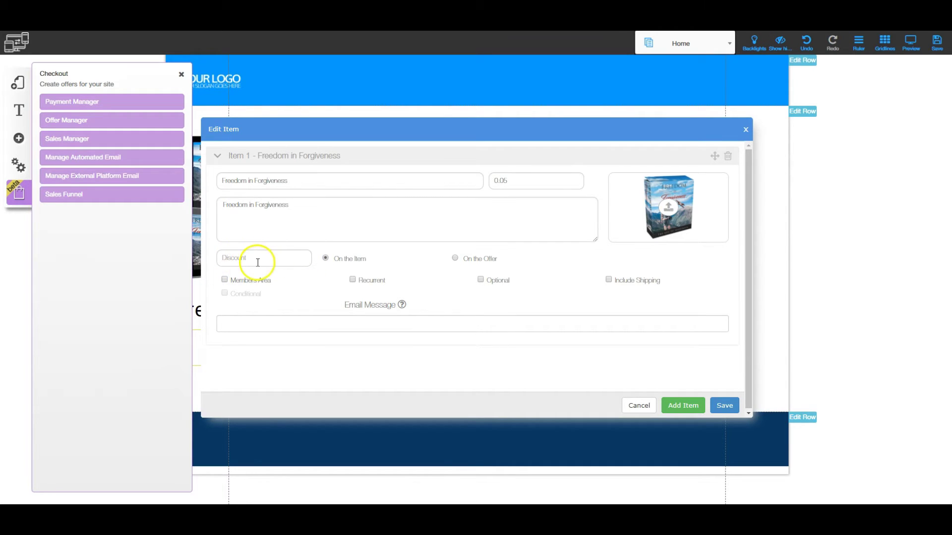
pyautogui.click(607, 278)
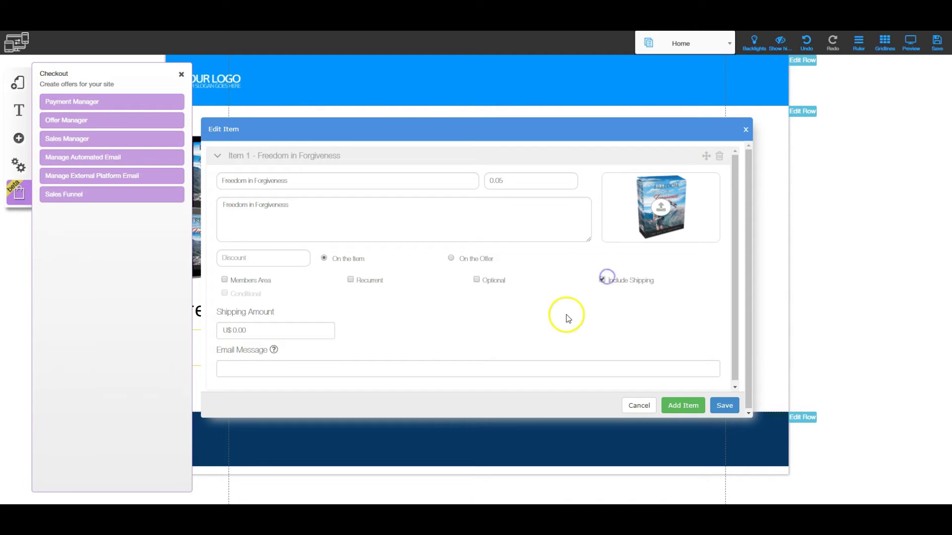
pyautogui.click(602, 280)
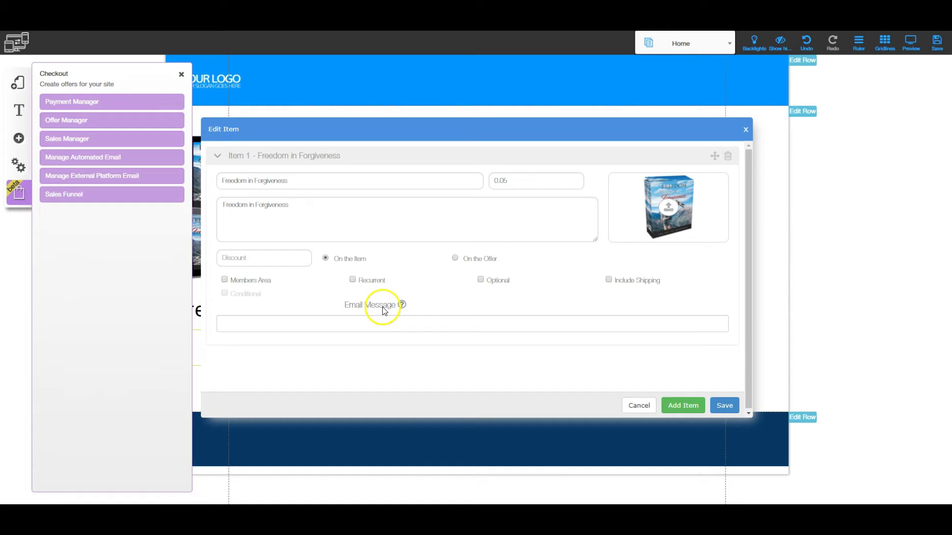
# Step: Set the item's email message to "Thank you for your purchase", save the offer and close the offers window after checking its preview
pyautogui.click(297, 324)
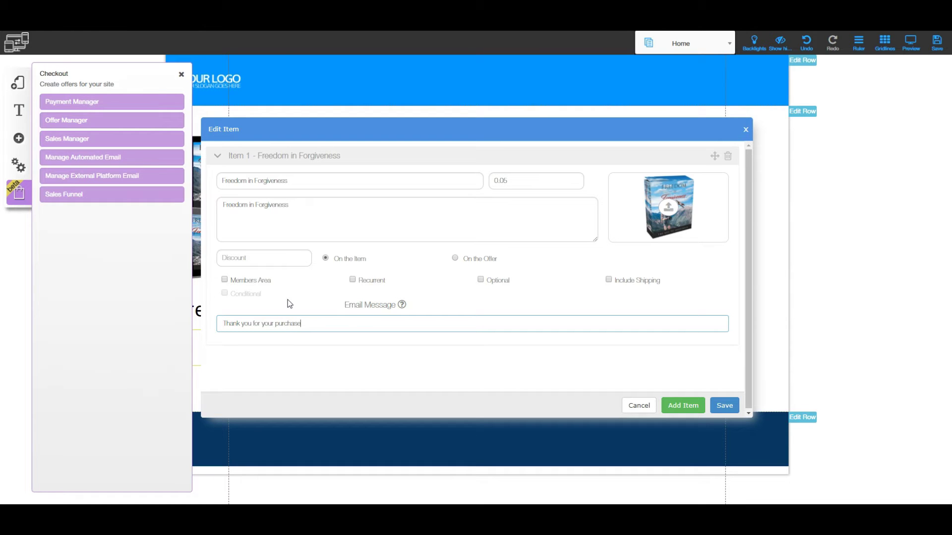
pyautogui.click(725, 405)
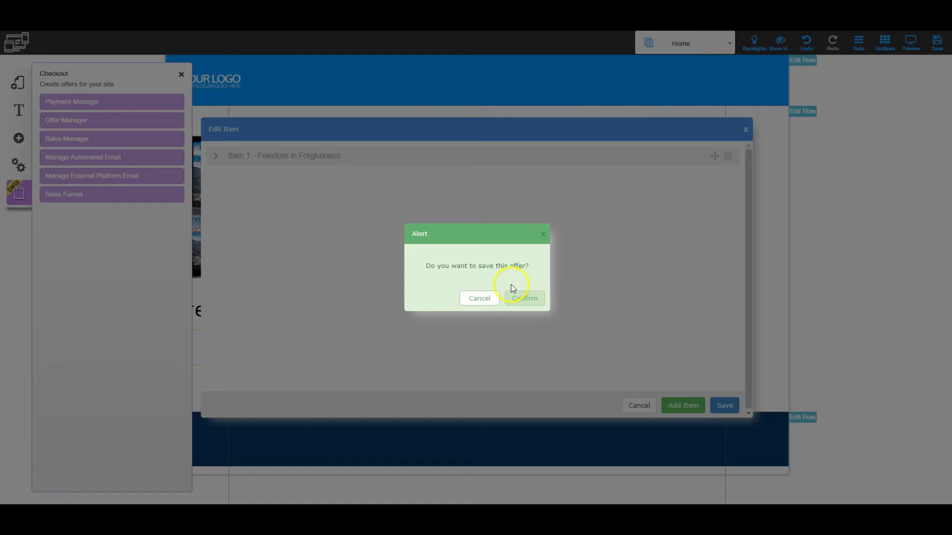
pyautogui.click(523, 298)
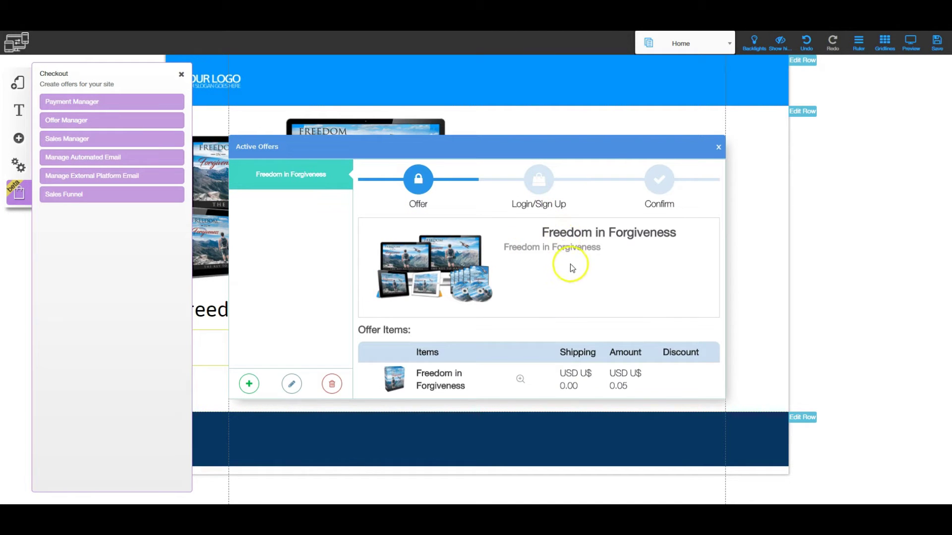
pyautogui.scroll(-1, 606, 321)
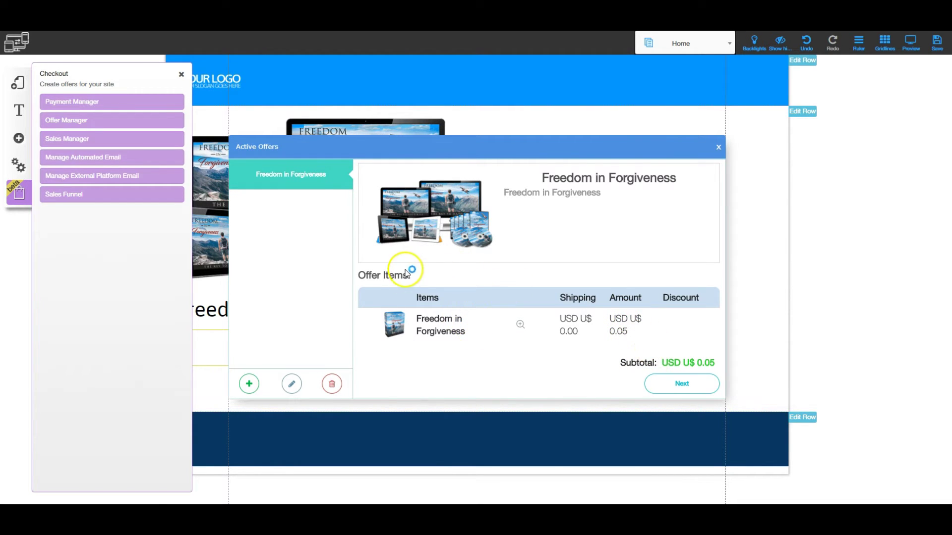
pyautogui.click(718, 146)
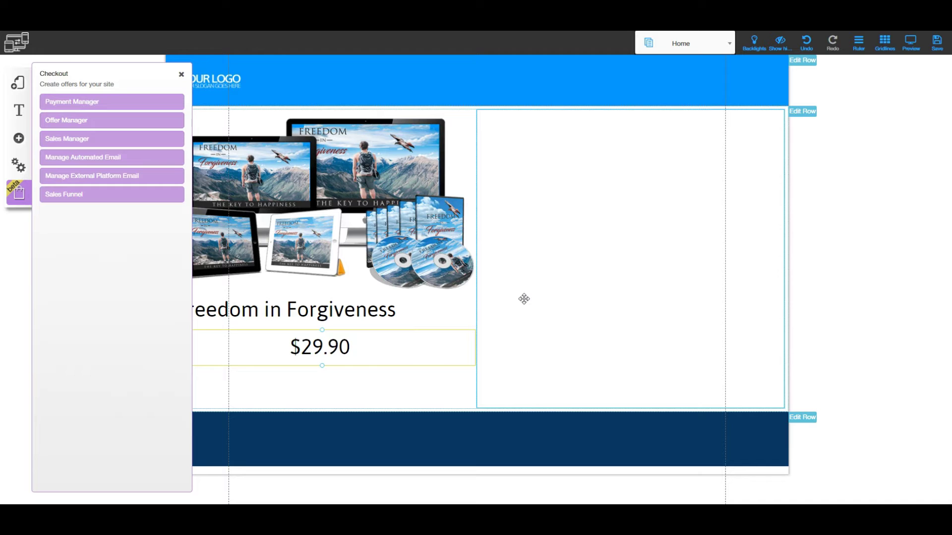
# Step: Add a One Step Checkout element to the page and link it to the Freedom in Forgiveness offer
pyautogui.click(538, 270)
pyautogui.click(181, 74)
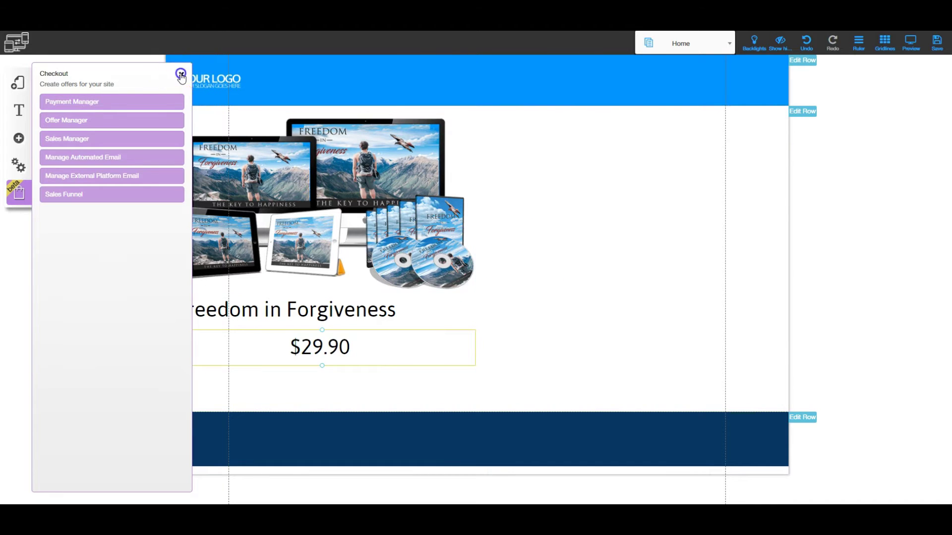
pyautogui.click(19, 139)
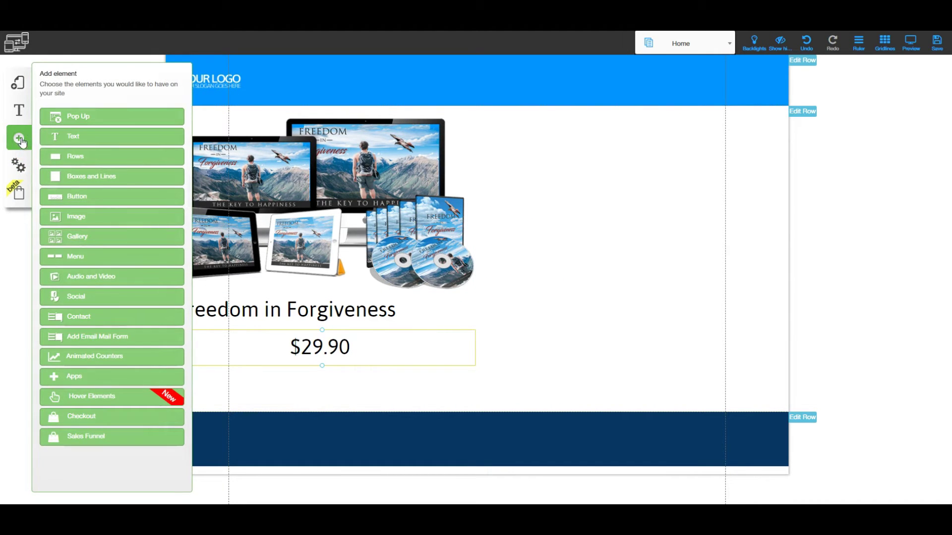
pyautogui.click(81, 416)
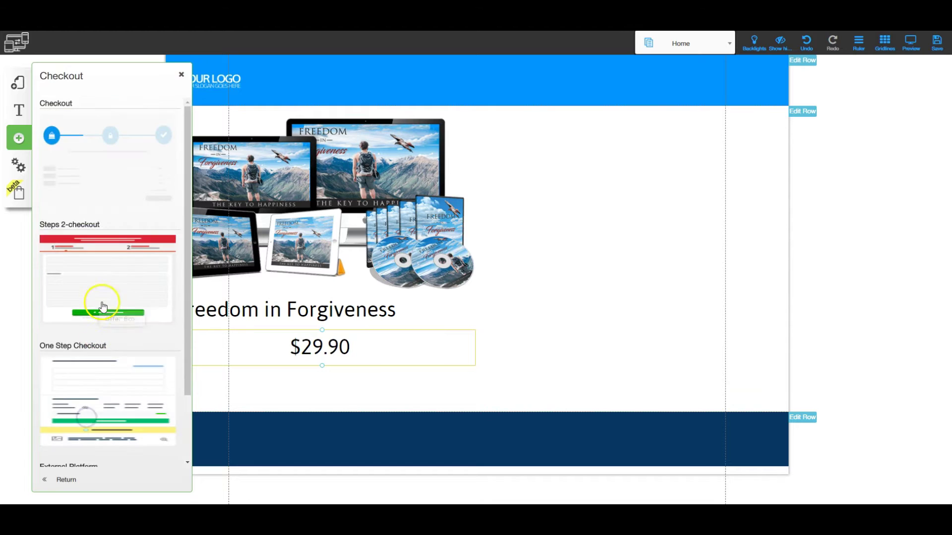
pyautogui.click(103, 389)
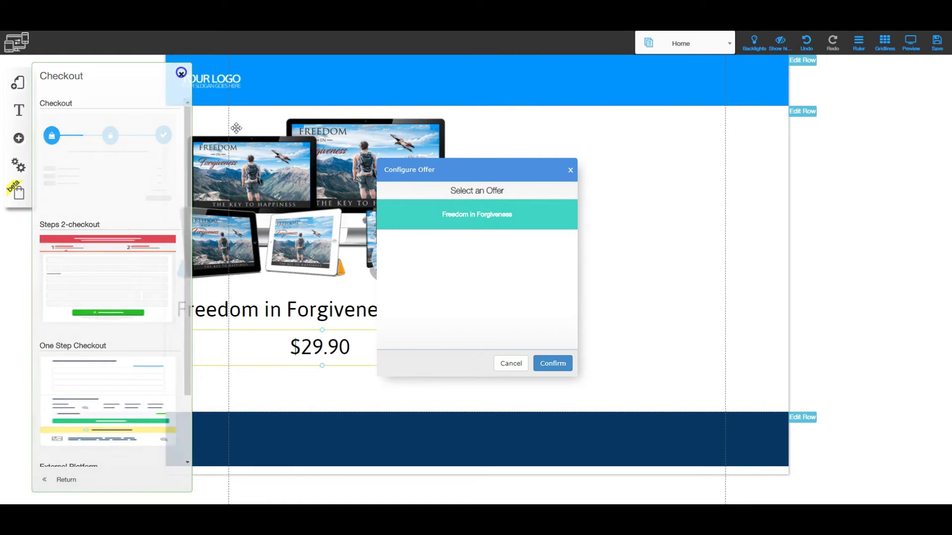
pyautogui.click(181, 74)
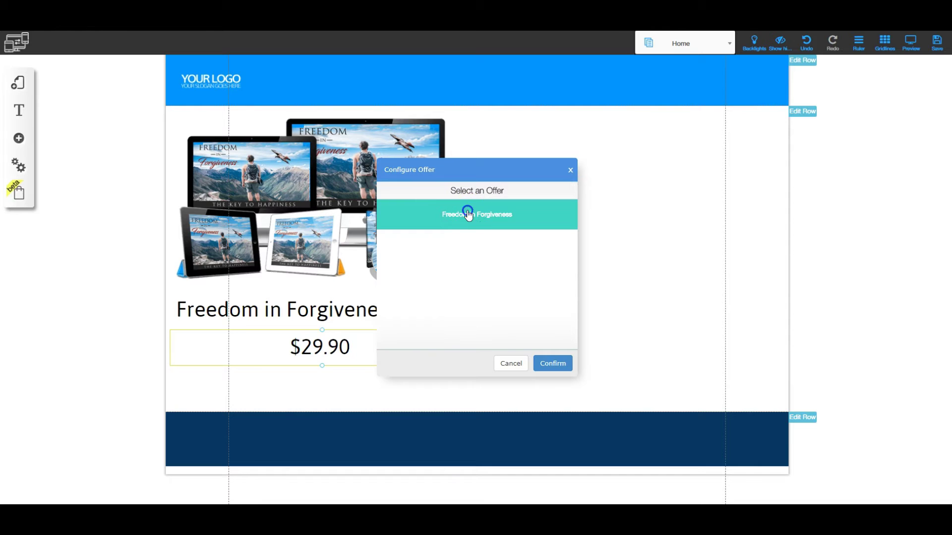
pyautogui.click(551, 365)
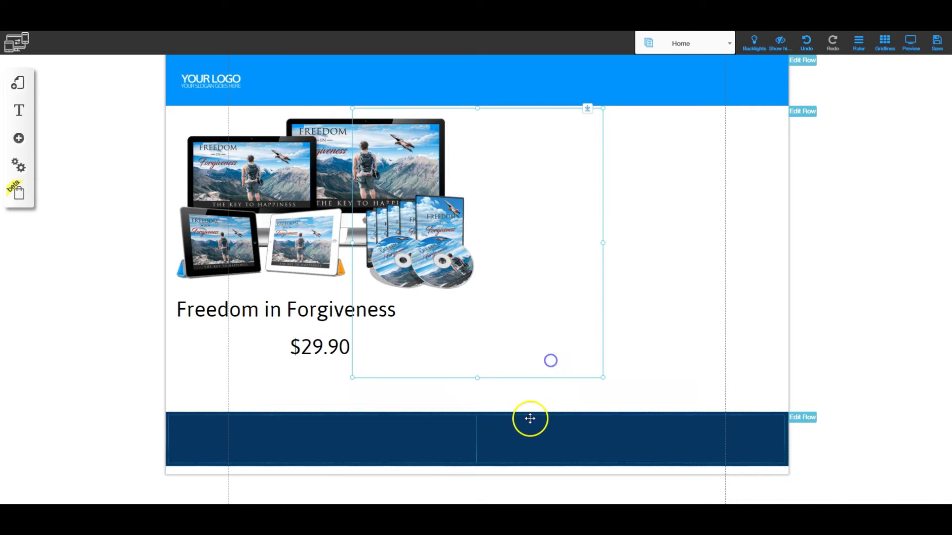
# Step: Move the checkout form into the empty column beside the product and enlarge it to fill the column's width and height
pyautogui.moveTo(544, 178); pyautogui.dragTo(666, 180)
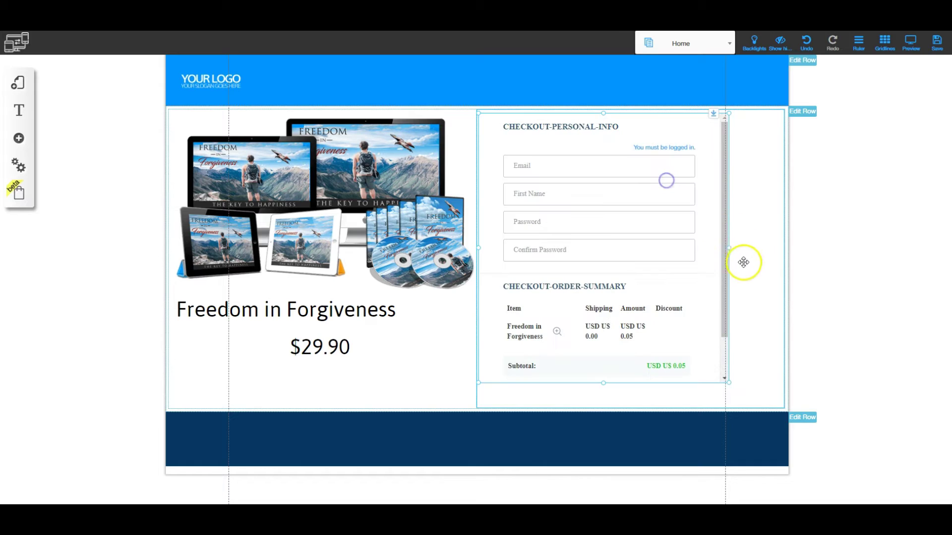
pyautogui.moveTo(728, 251); pyautogui.dragTo(783, 253)
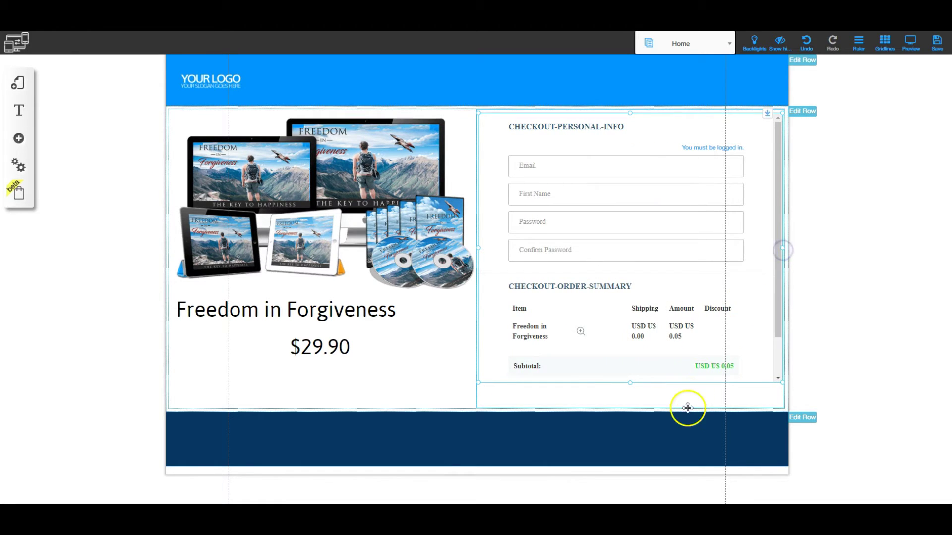
pyautogui.moveTo(630, 389); pyautogui.dragTo(629, 414)
pyautogui.click(400, 382)
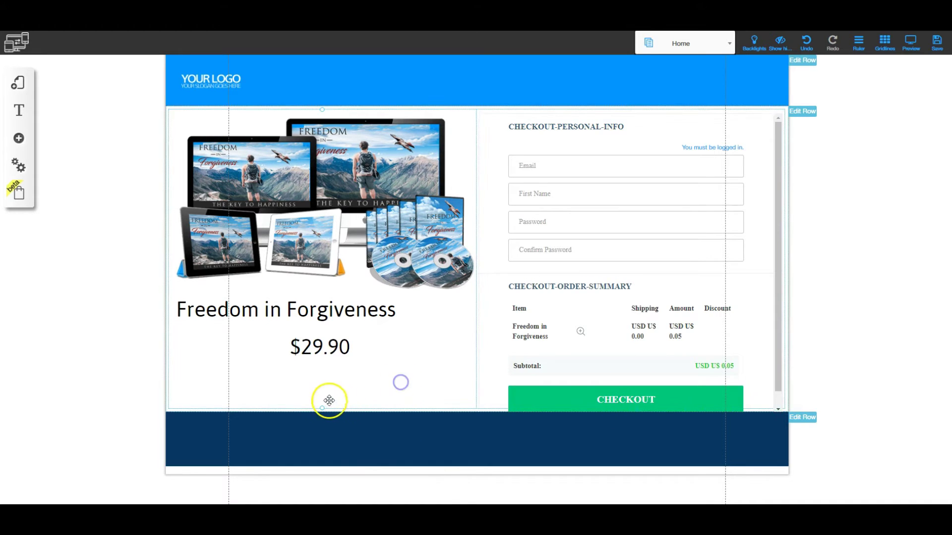
# Step: Extend the product row downward and stretch the checkout form to the bottom of its column so the entire form fits without scrolling
pyautogui.moveTo(321, 409); pyautogui.dragTo(323, 486)
pyautogui.scroll(-2, 382, 414)
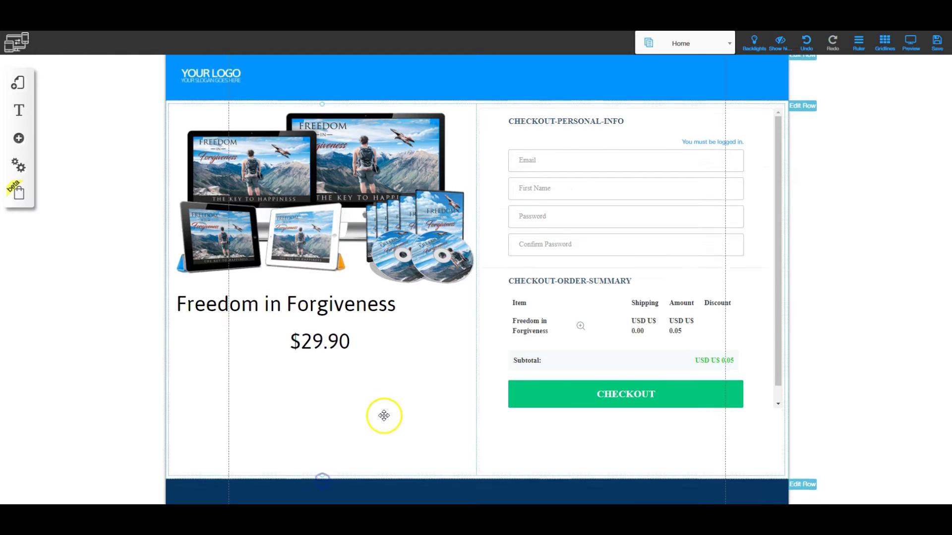
pyautogui.click(652, 323)
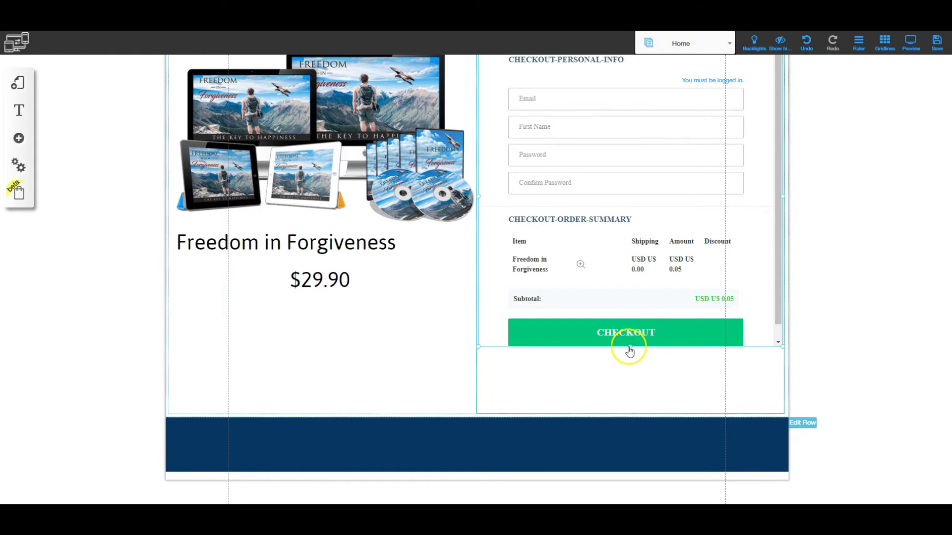
pyautogui.moveTo(629, 352)
pyautogui.mouseDown()
pyautogui.moveTo(625, 395)
pyautogui.moveTo(624, 370)
pyautogui.mouseUp()
pyautogui.click(620, 385)
pyautogui.moveTo(625, 413); pyautogui.dragTo(628, 388)
pyautogui.click(700, 378)
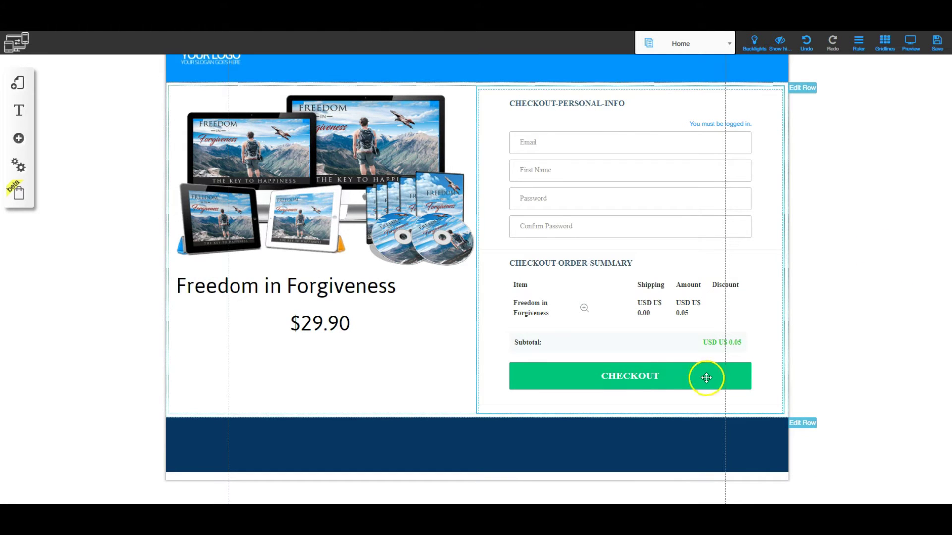
# Step: Reselect Freedom in Forgiveness as the offer linked to the checkout form and confirm it
pyautogui.rightClick(613, 204)
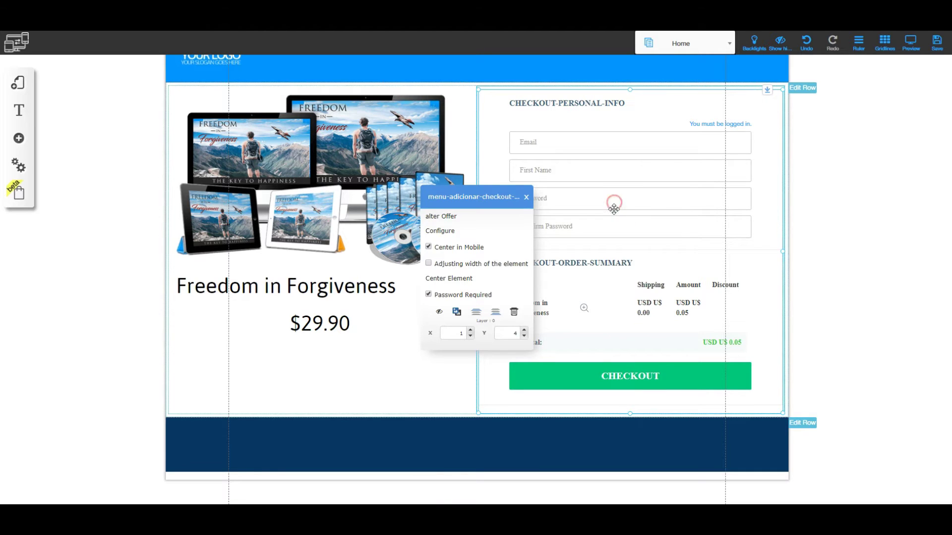
pyautogui.click(440, 231)
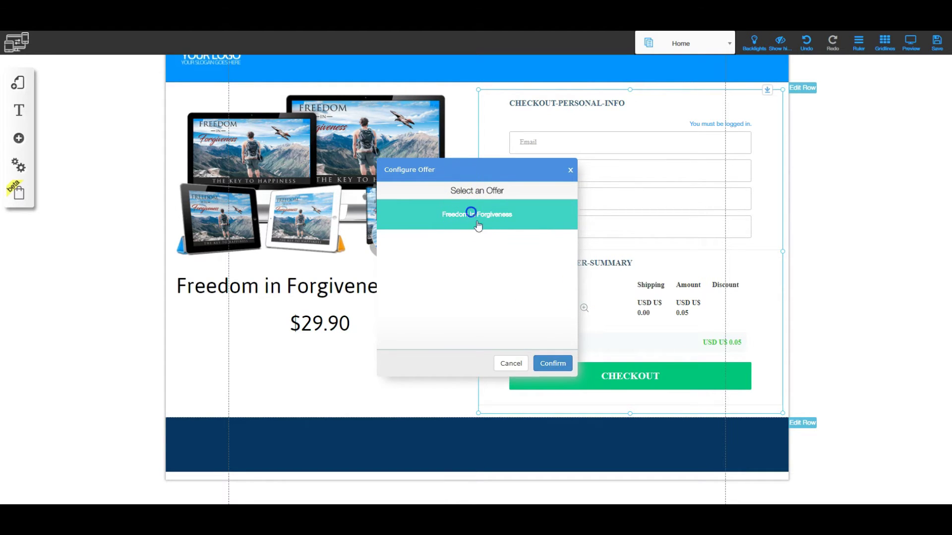
pyautogui.click(552, 363)
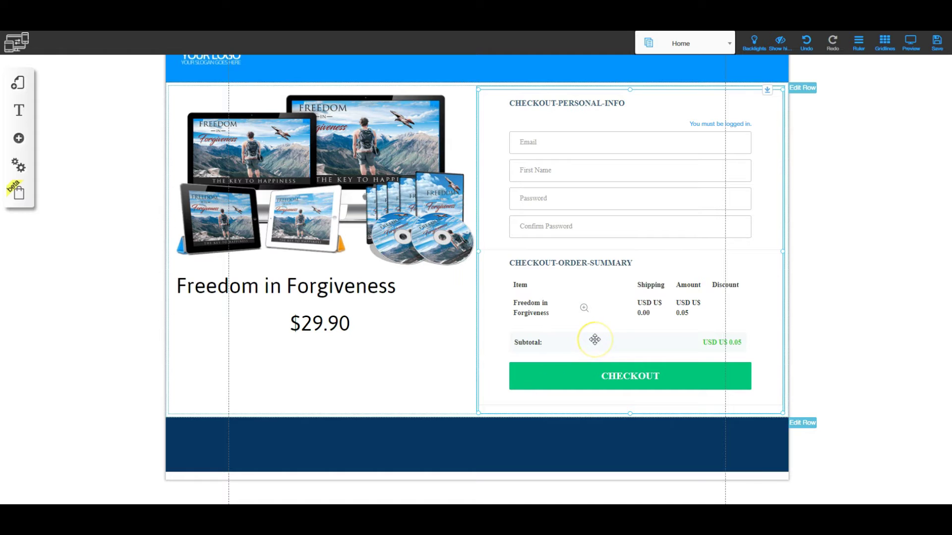
# Step: In the checkout form's appearance settings, set the personal info title to "Checkout Information" and the offers title to "Checkout Summary"
pyautogui.click(583, 201)
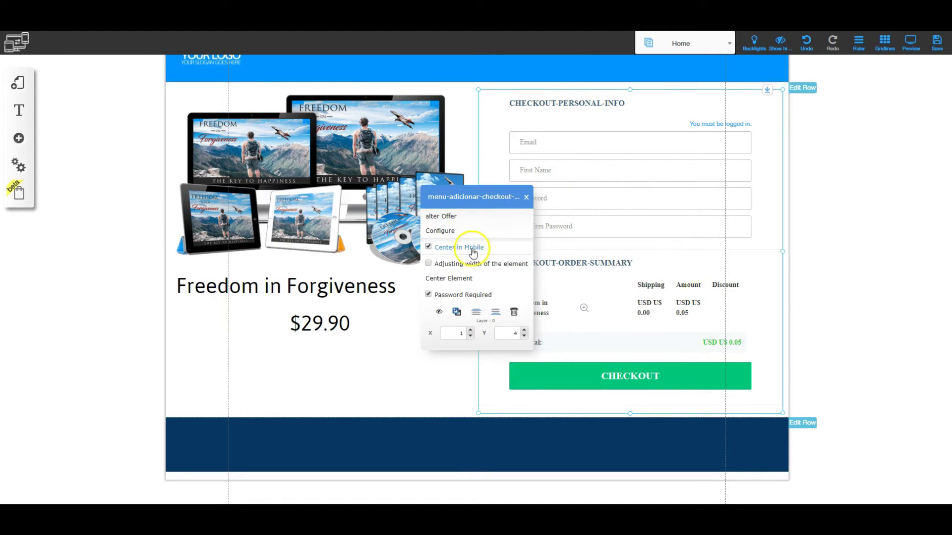
pyautogui.click(445, 233)
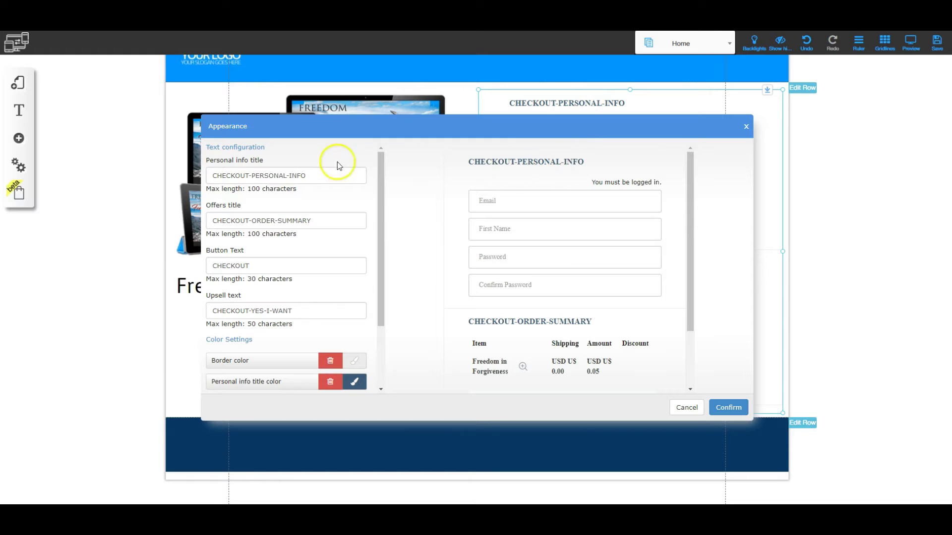
pyautogui.moveTo(321, 178); pyautogui.dragTo(217, 176)
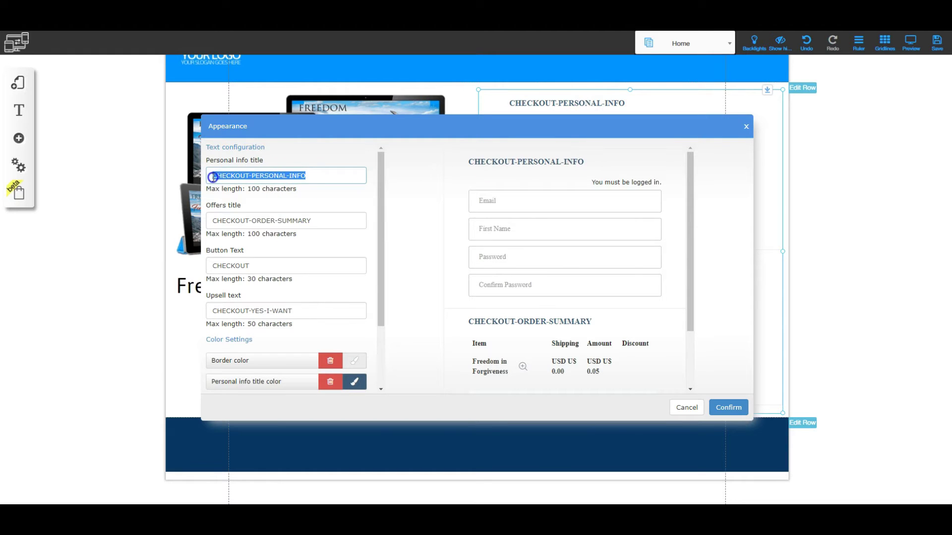
pyautogui.write('Checkout Information')
pyautogui.click(316, 219)
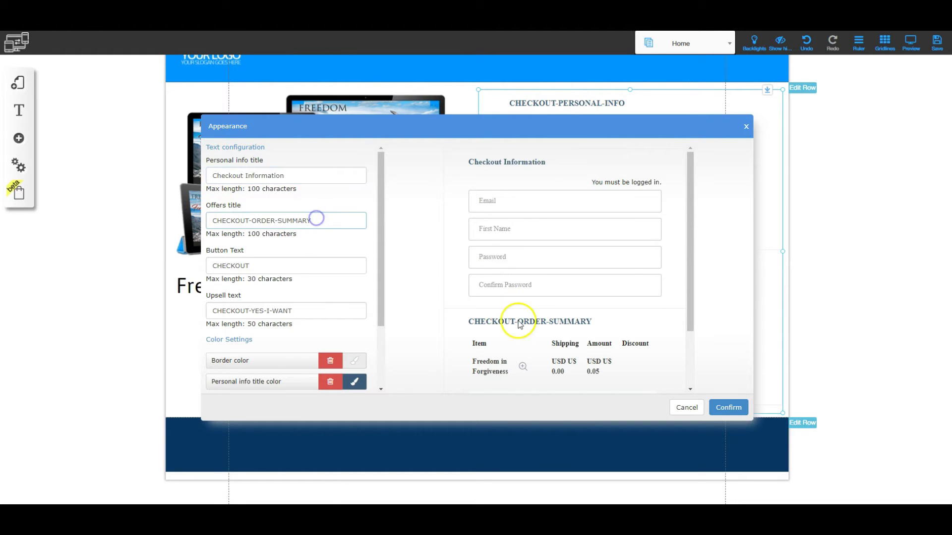
pyautogui.click(323, 221)
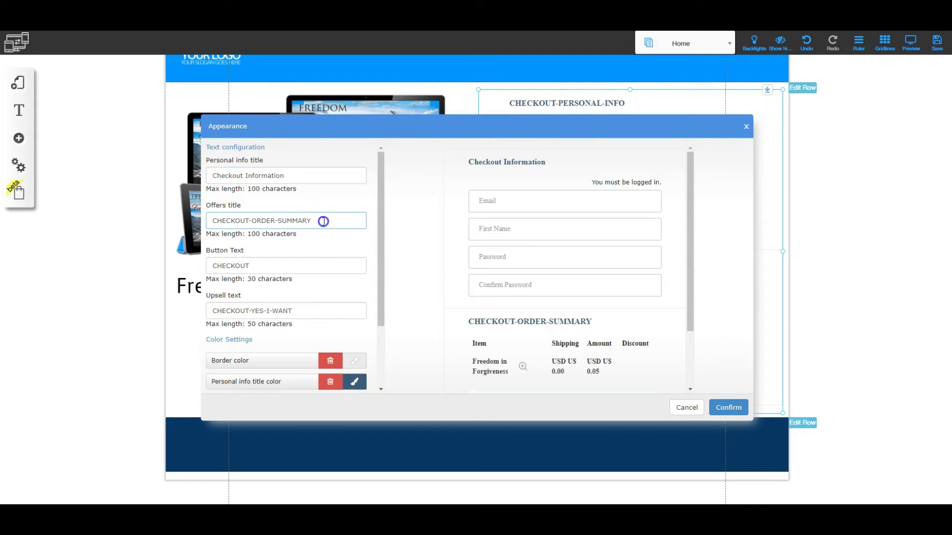
pyautogui.moveTo(323, 221); pyautogui.dragTo(210, 221)
pyautogui.write('Checkout Summary')
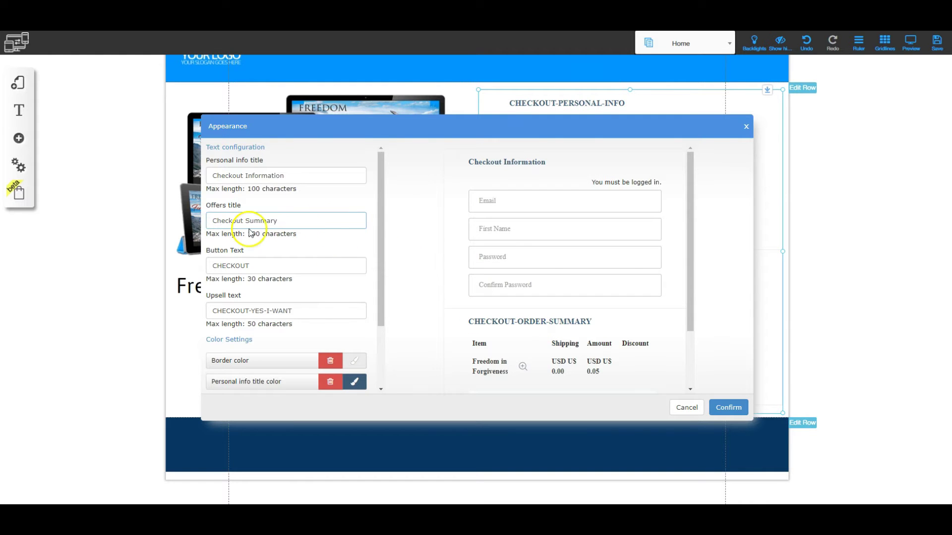
# Step: Set the checkout form's button text to "Purchase Now" and its upsell text to "Please add this to my order"
pyautogui.scroll(-2, 535, 357)
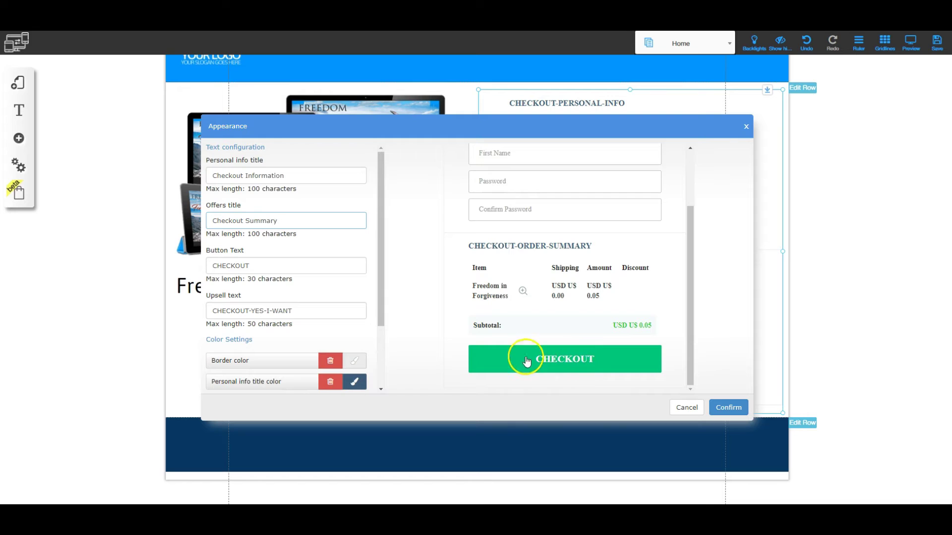
pyautogui.click(261, 266)
pyautogui.moveTo(261, 265); pyautogui.dragTo(210, 265)
pyautogui.write('Purchase Now')
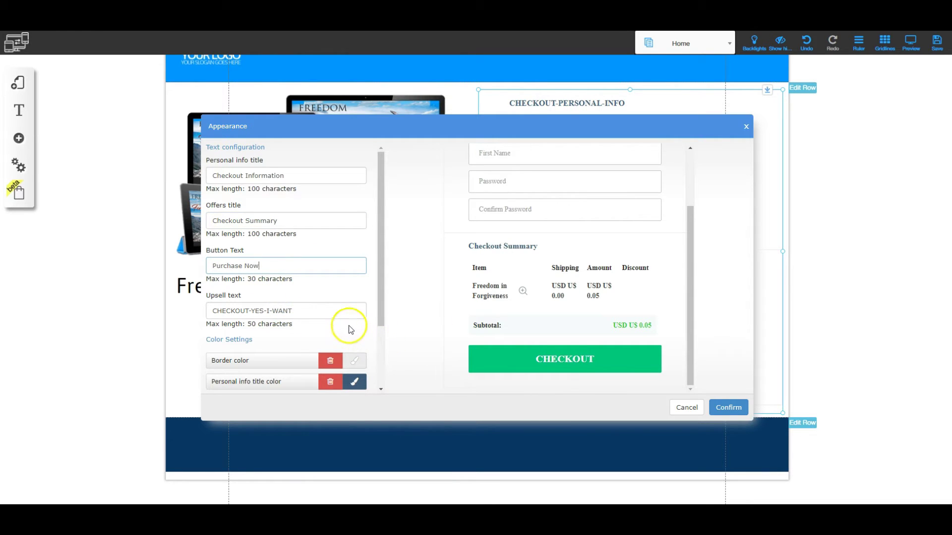
pyautogui.moveTo(297, 312); pyautogui.dragTo(267, 313)
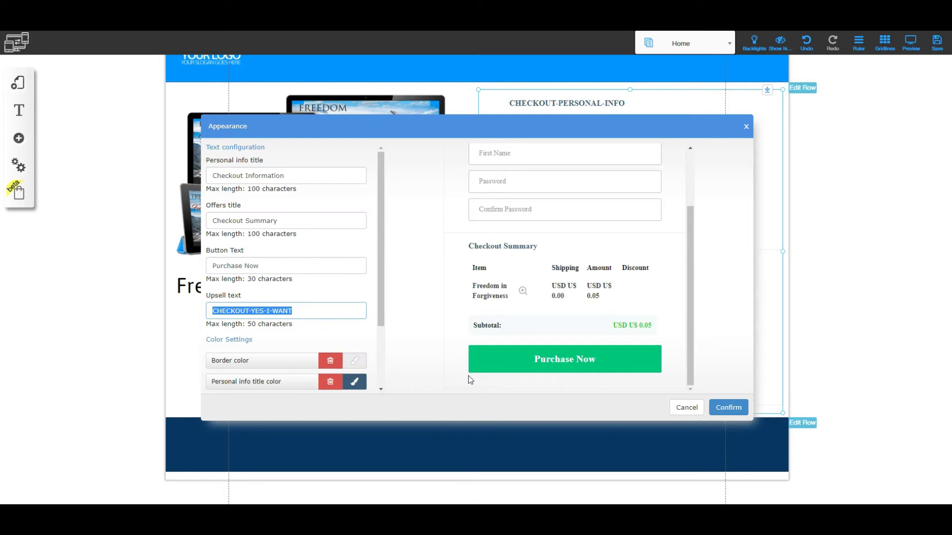
pyautogui.write('Please add this to my order')
# Step: Set the checkout form's border color to black and check it in the form preview
pyautogui.scroll(-3, 328, 293)
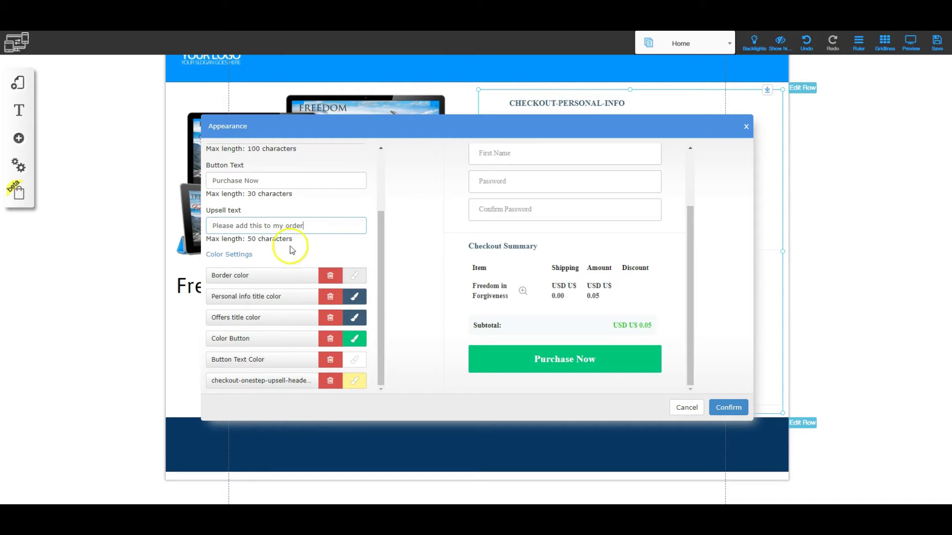
pyautogui.click(354, 275)
pyautogui.click(368, 310)
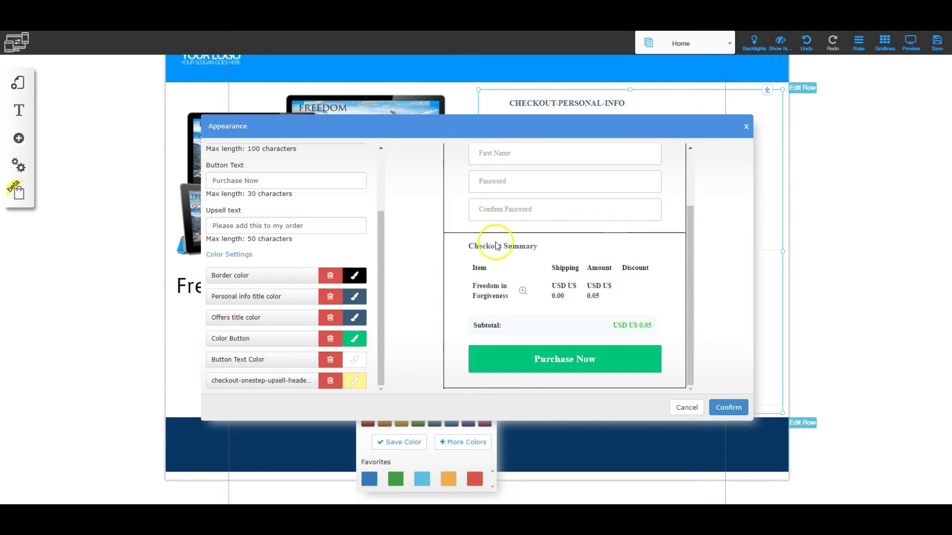
pyautogui.scroll(2, 509, 252)
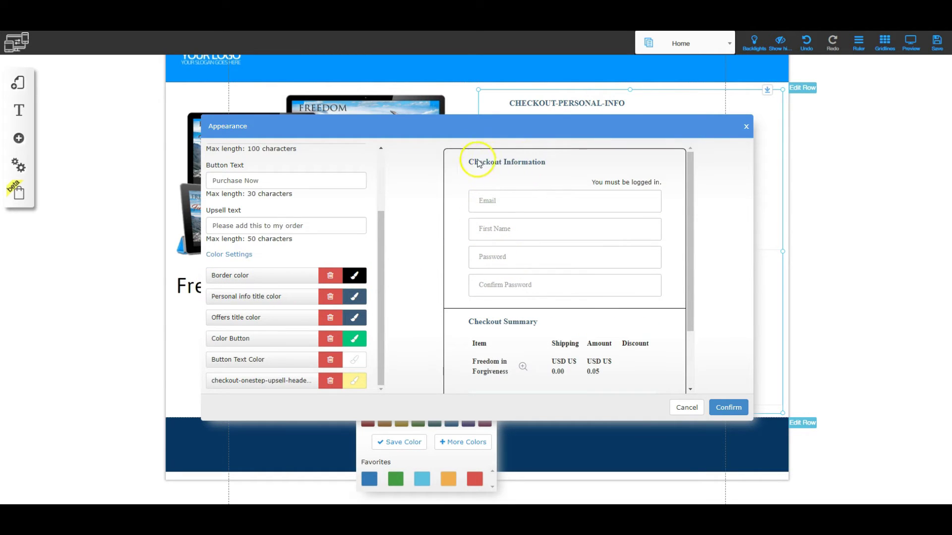
# Step: Set both the personal info title color and the offers title color to dark navy blue
pyautogui.click(354, 296)
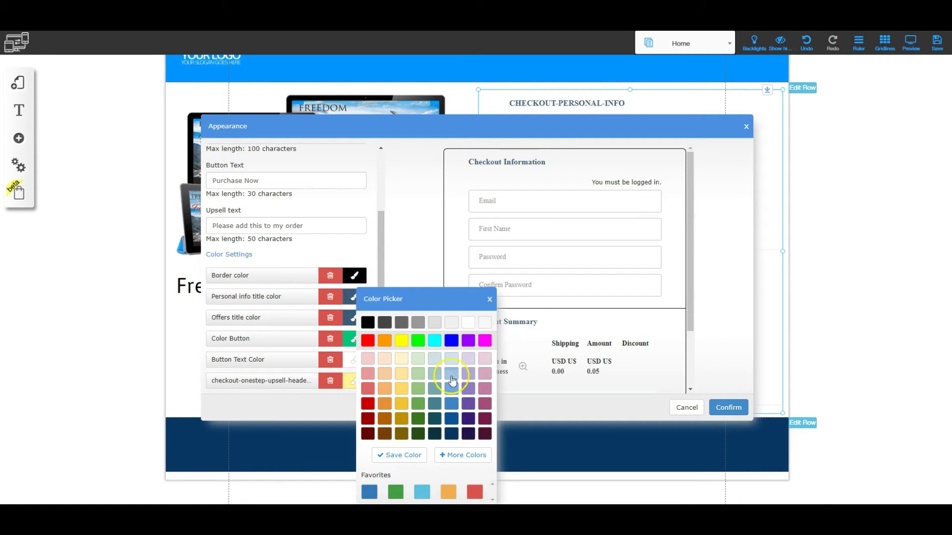
pyautogui.click(451, 419)
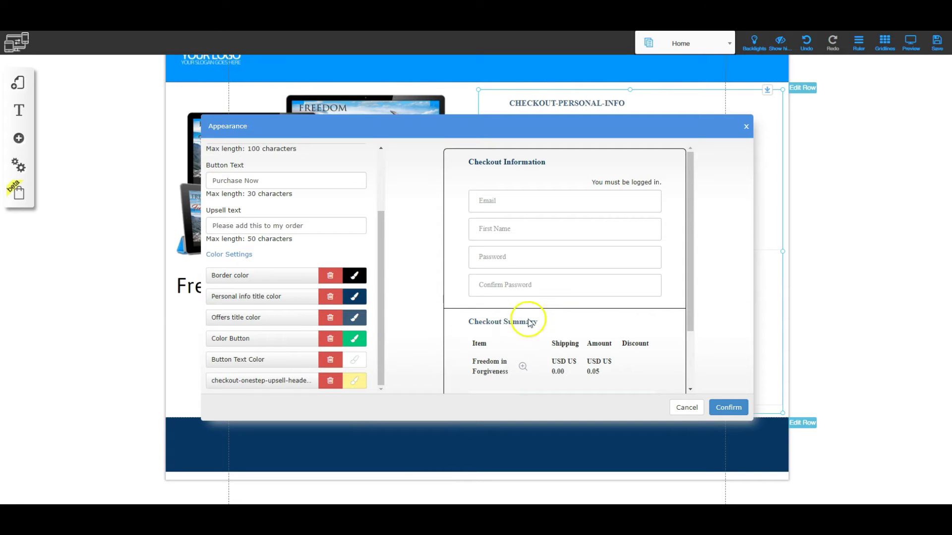
pyautogui.click(354, 317)
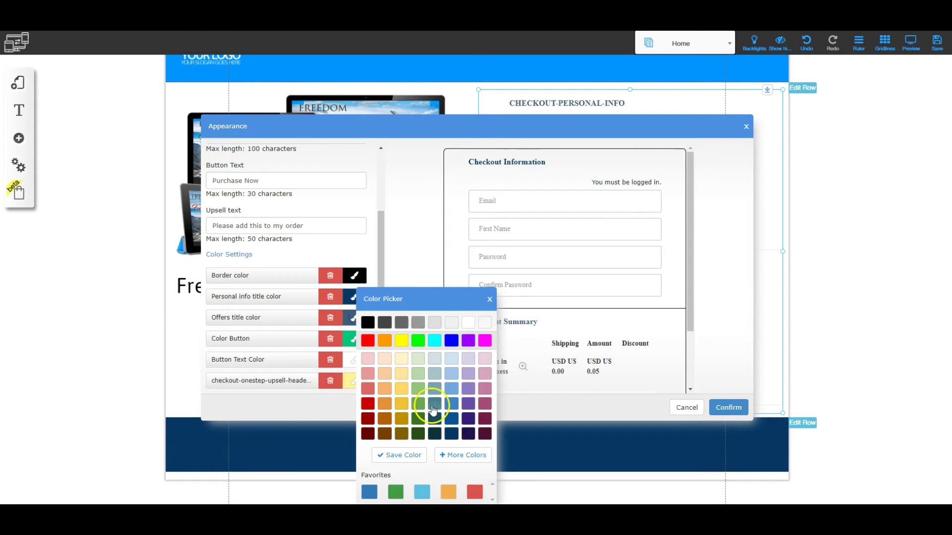
pyautogui.click(451, 434)
pyautogui.click(489, 299)
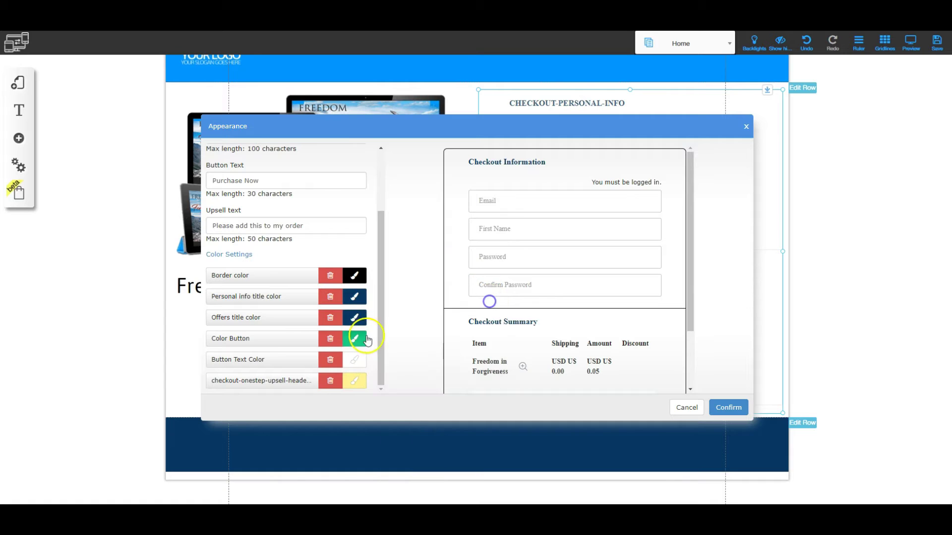
# Step: Change the purchase button's color to dark red and apply the appearance settings to the checkout form
pyautogui.scroll(-3, 486, 305)
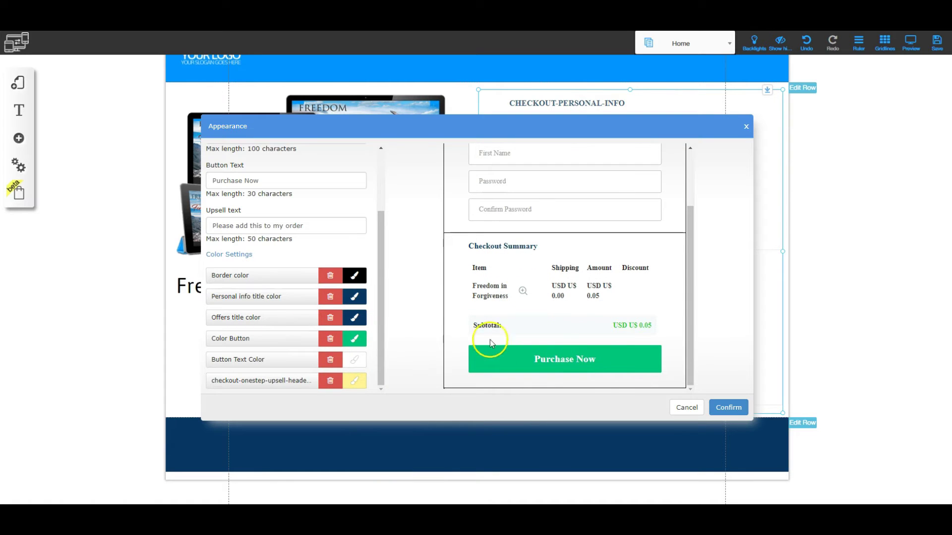
pyautogui.click(353, 338)
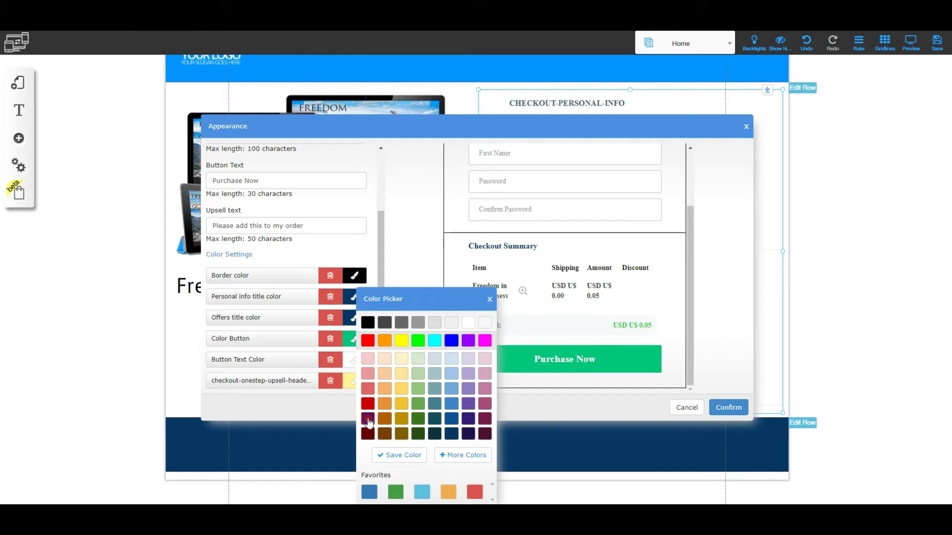
pyautogui.click(368, 419)
pyautogui.click(489, 299)
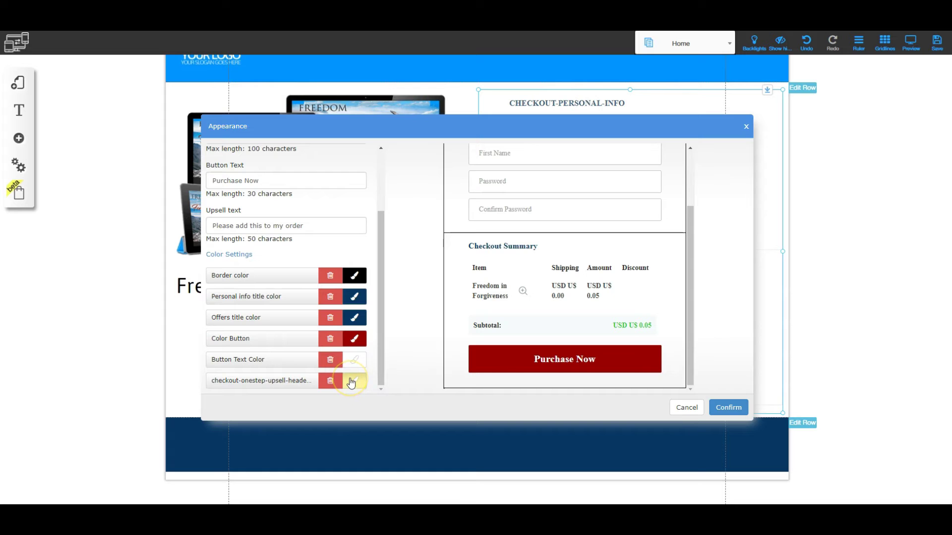
pyautogui.click(728, 407)
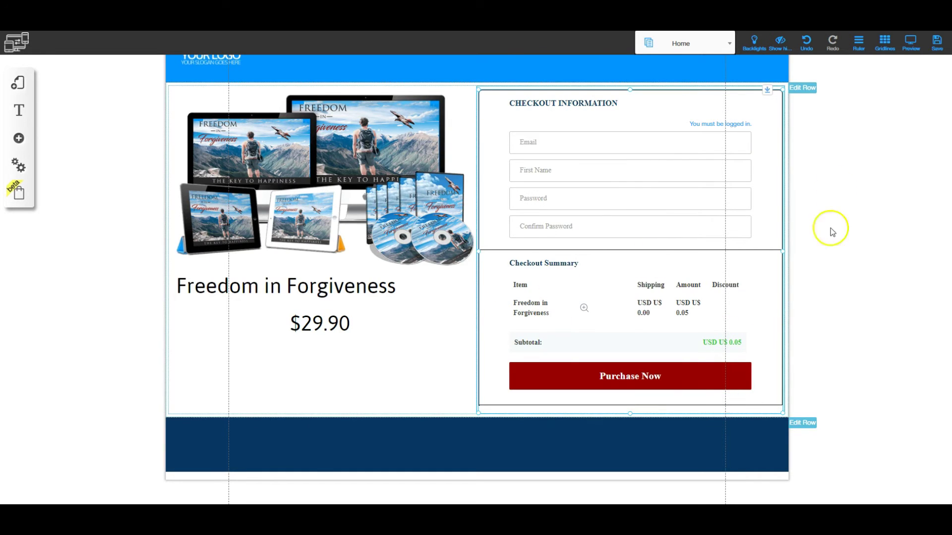
# Step: Save the changes to the Home page and dismiss the resulting alert
pyautogui.scroll(1, 626, 340)
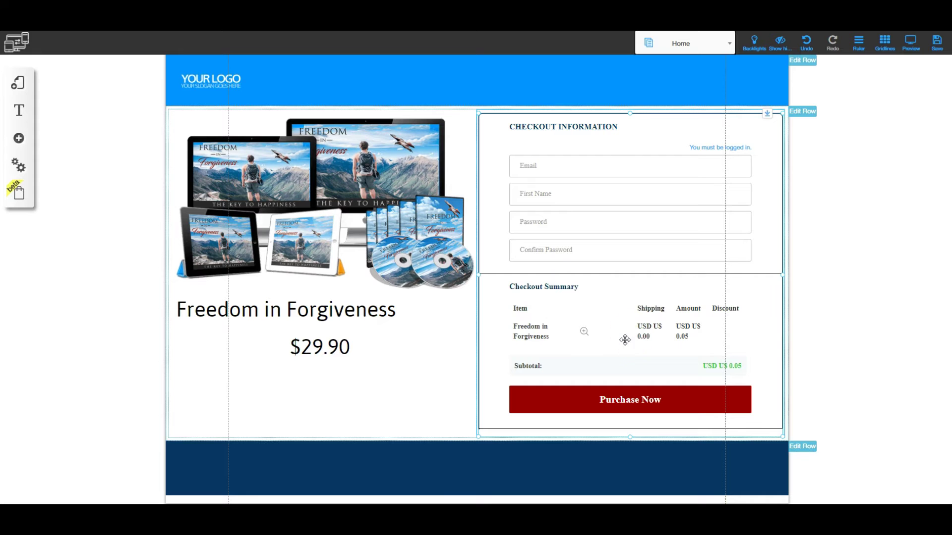
pyautogui.click(936, 43)
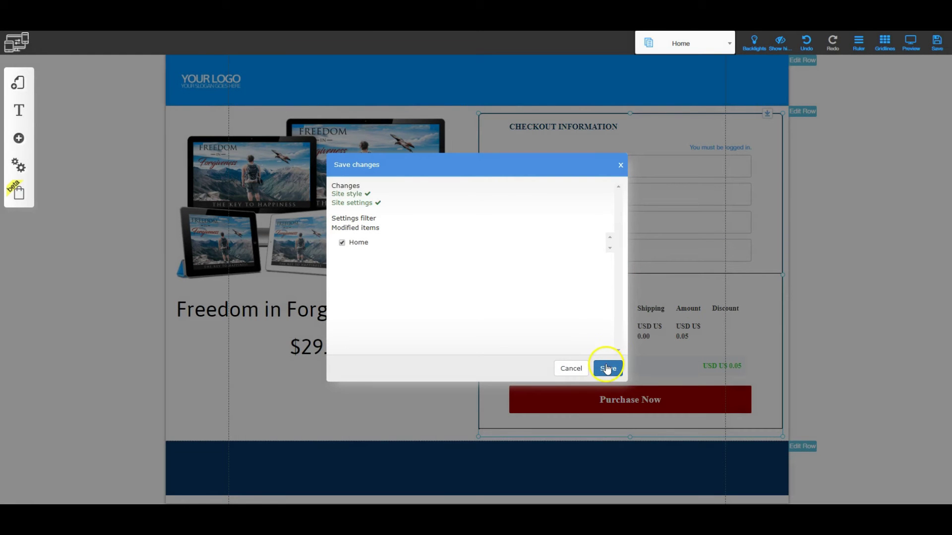
pyautogui.click(607, 368)
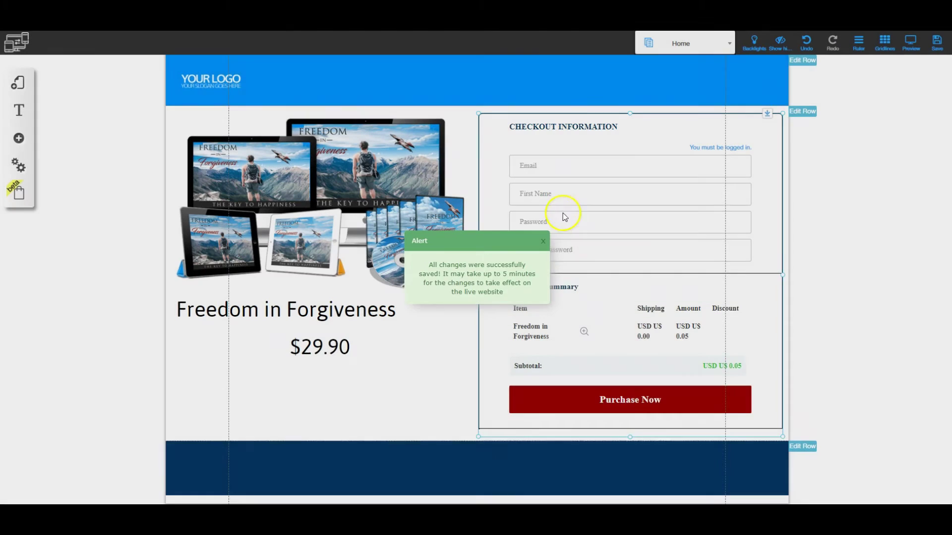
pyautogui.click(543, 241)
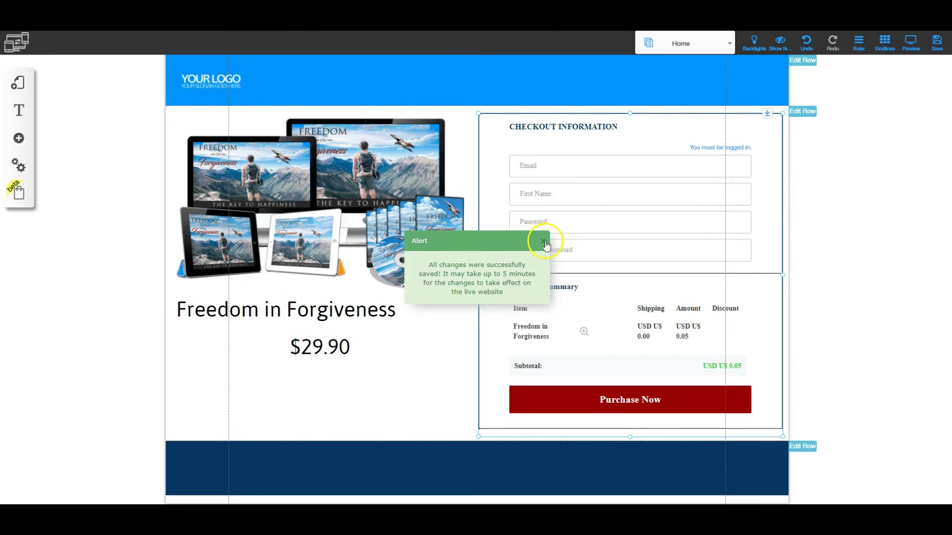
# Step: Add a blank responsive page named thankyou to the default layout
pyautogui.click(711, 50)
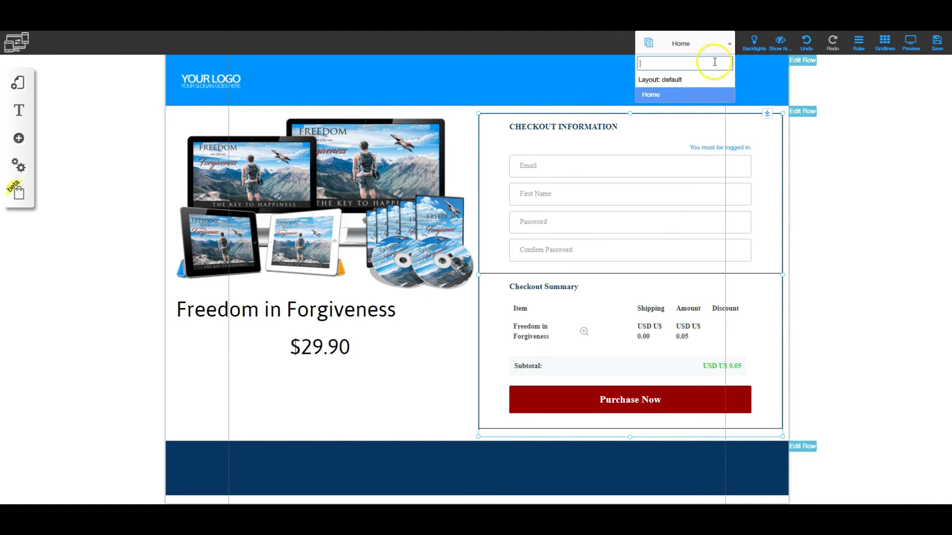
pyautogui.click(708, 43)
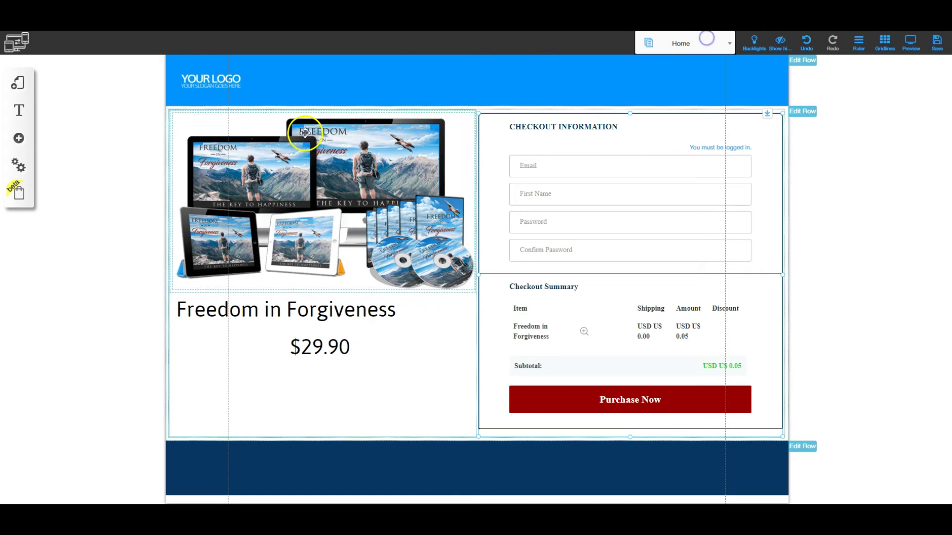
pyautogui.click(18, 83)
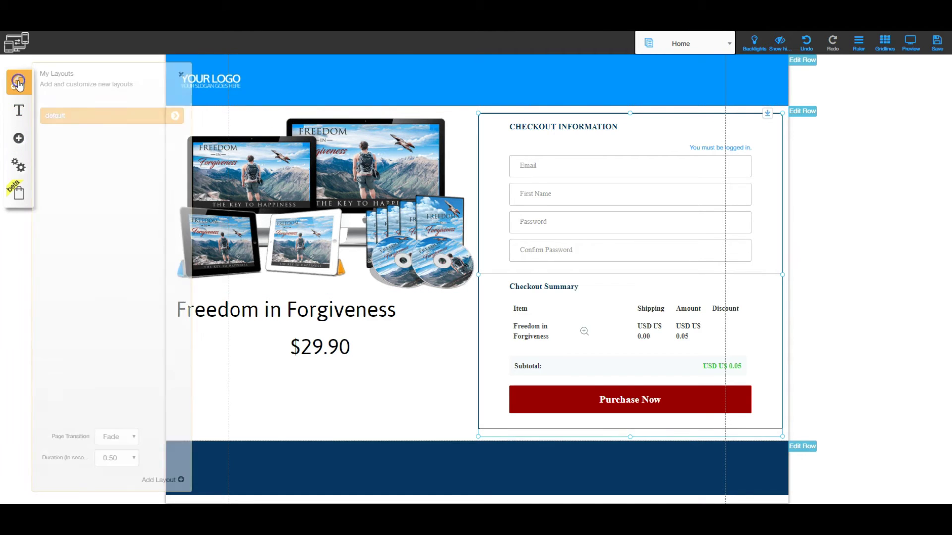
pyautogui.click(175, 117)
pyautogui.click(167, 480)
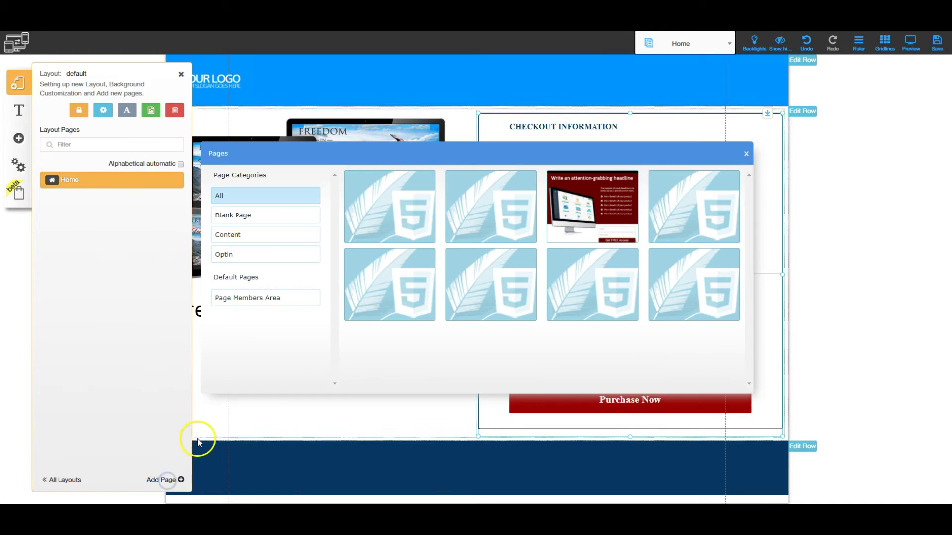
pyautogui.click(238, 214)
pyautogui.click(368, 197)
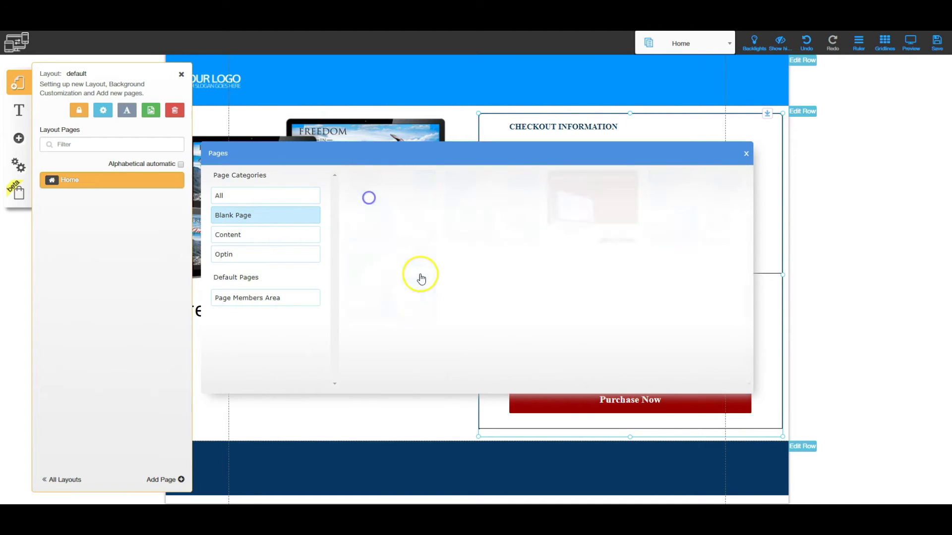
pyautogui.moveTo(426, 353); pyautogui.dragTo(377, 357)
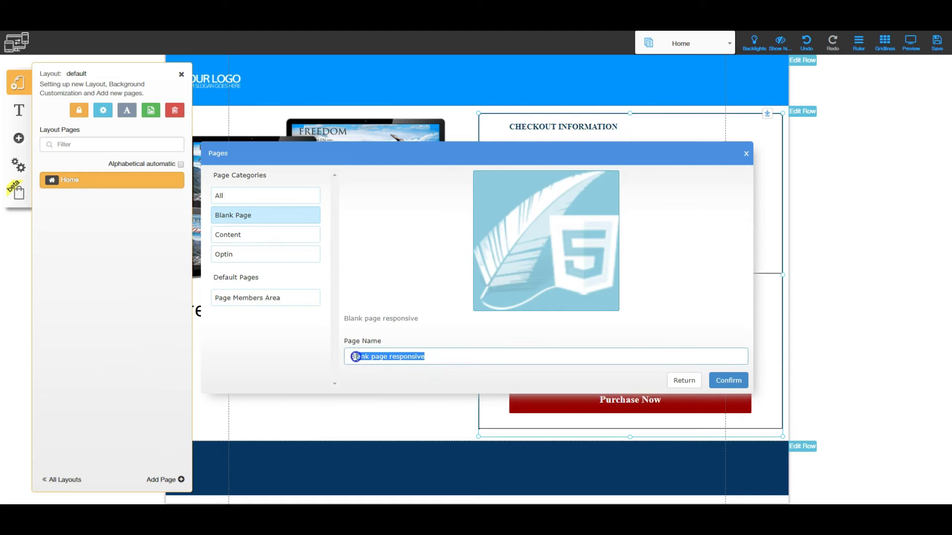
pyautogui.write('thankyou')
pyautogui.click(728, 380)
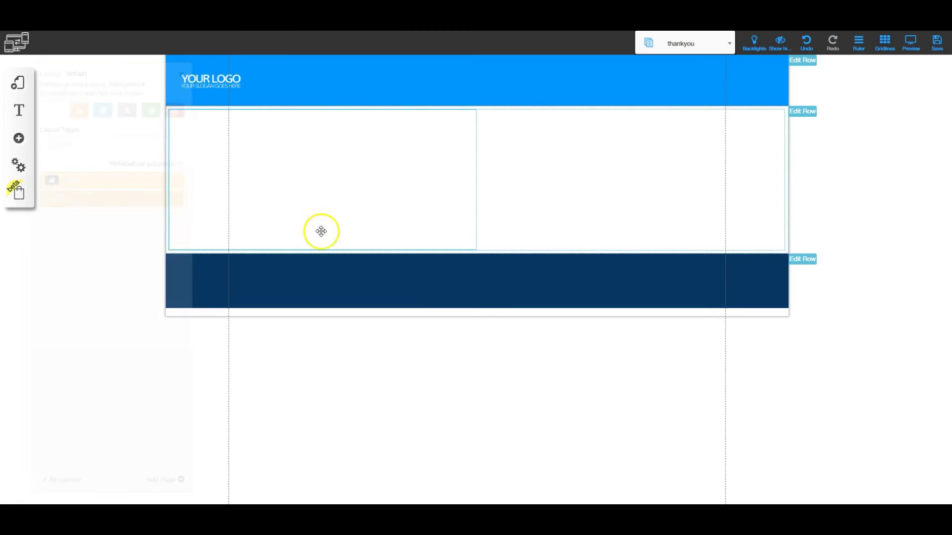
# Step: Make the thankyou page's white content row taller and reduce it to a single full-width column
pyautogui.click(512, 217)
pyautogui.moveTo(631, 252); pyautogui.dragTo(641, 395)
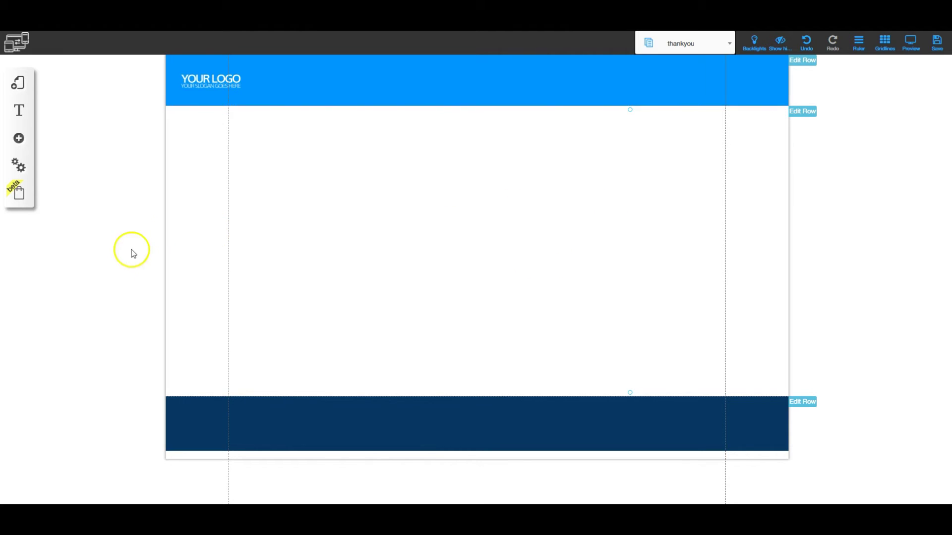
pyautogui.moveTo(578, 231)
pyautogui.mouseDown()
pyautogui.moveTo(348, 215)
pyautogui.moveTo(579, 244)
pyautogui.mouseUp()
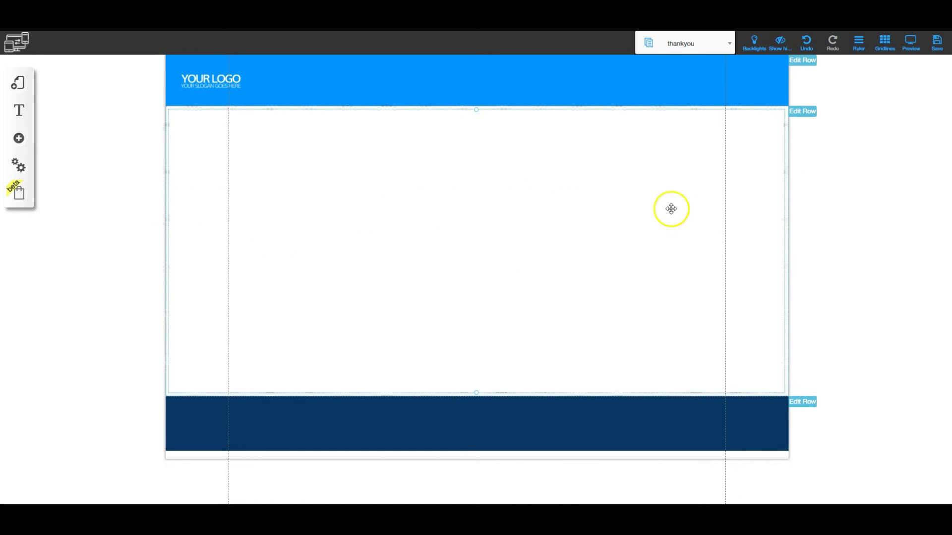
# Step: Add two stacked element grids to the full-width column
pyautogui.click(395, 172)
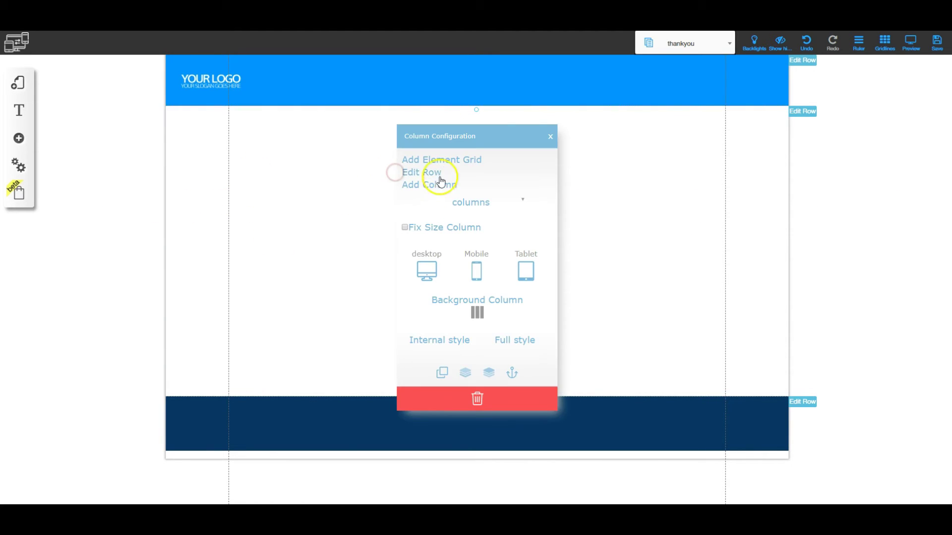
pyautogui.click(450, 162)
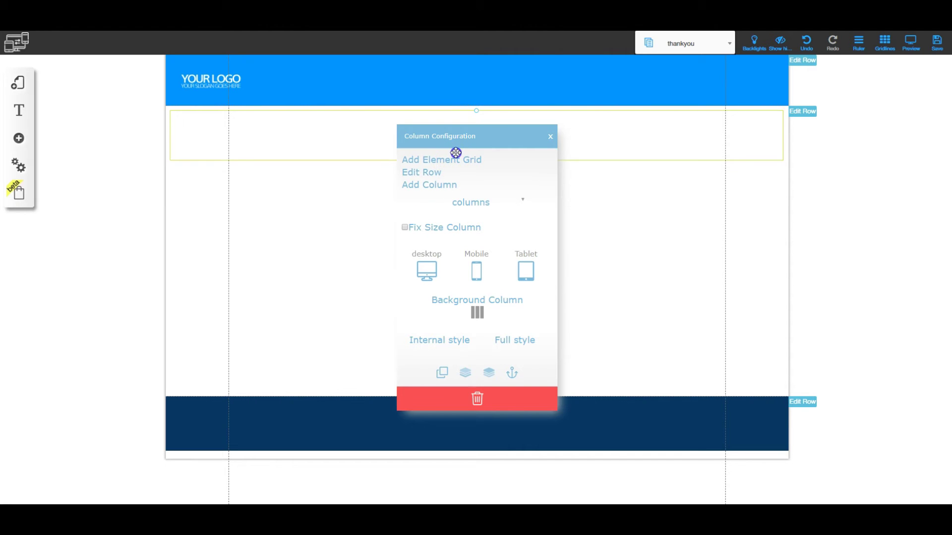
pyautogui.click(550, 136)
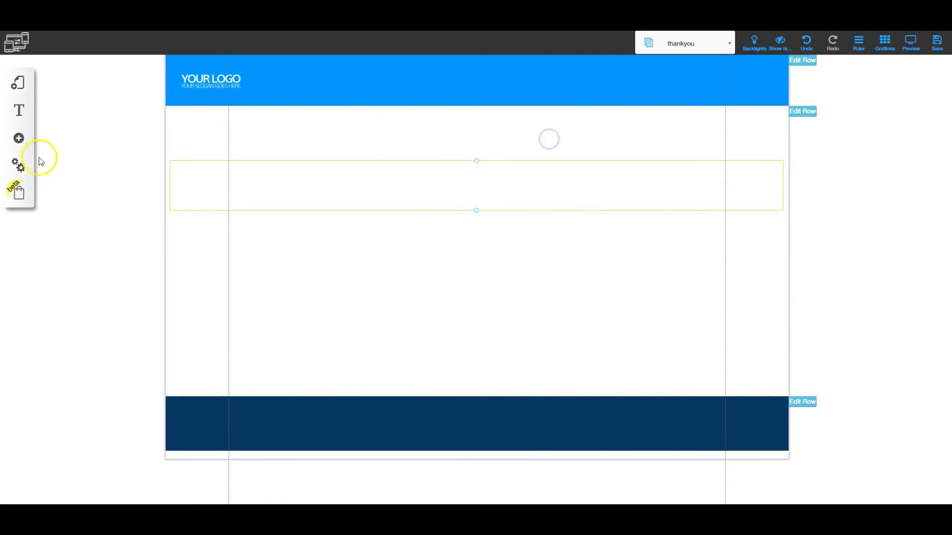
# Step: Insert a title text element in the upper grid reading "Thank You for Your Purchase"
pyautogui.click(19, 139)
pyautogui.click(81, 129)
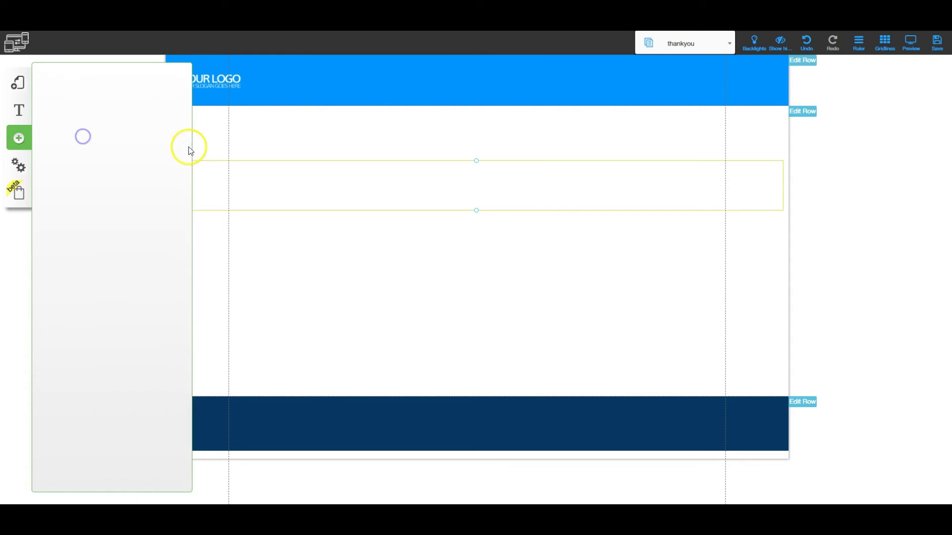
pyautogui.click(130, 130)
pyautogui.moveTo(439, 202); pyautogui.dragTo(451, 137)
pyautogui.doubleClick(451, 136)
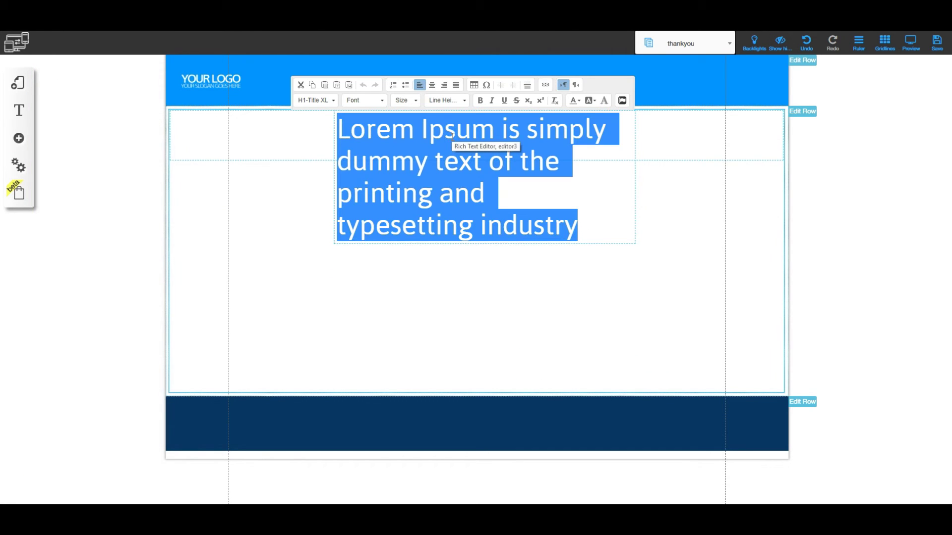
pyautogui.write('Thank You for Your Purchase')
pyautogui.click(501, 233)
pyautogui.click(431, 124)
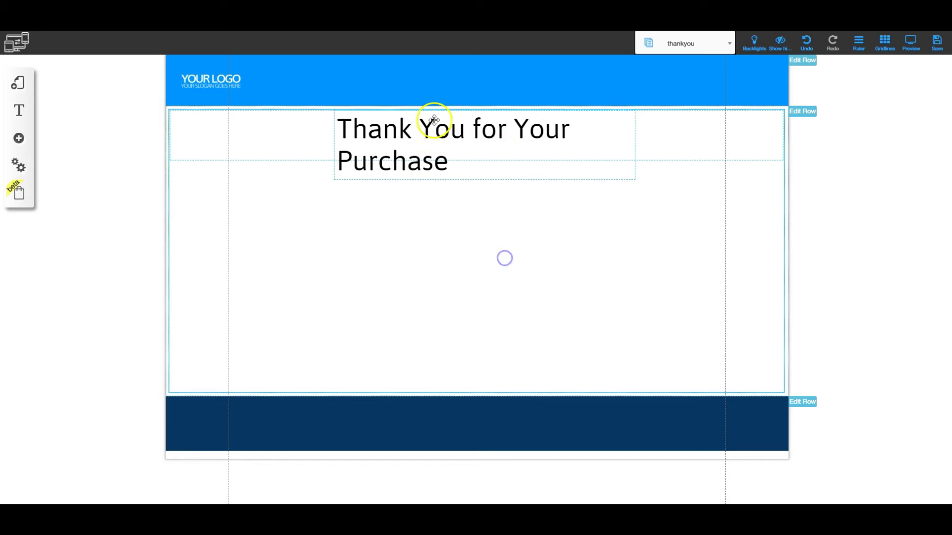
# Step: Widen the thank-you heading to about 852 so it fits one line, center-align its text and center the element
pyautogui.moveTo(334, 144); pyautogui.dragTo(243, 145)
pyautogui.moveTo(634, 128); pyautogui.dragTo(669, 130)
pyautogui.doubleClick(437, 130)
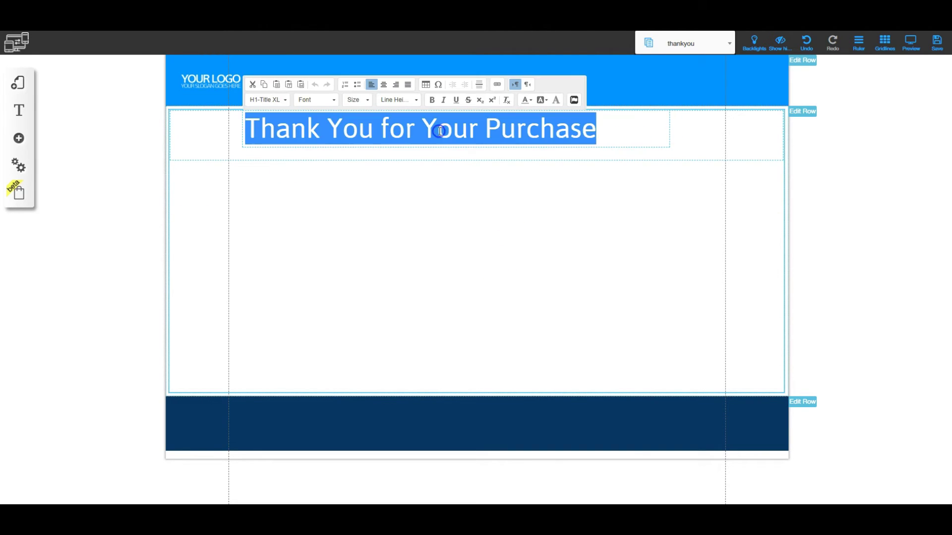
pyautogui.click(384, 84)
pyautogui.click(682, 128)
pyautogui.click(493, 128)
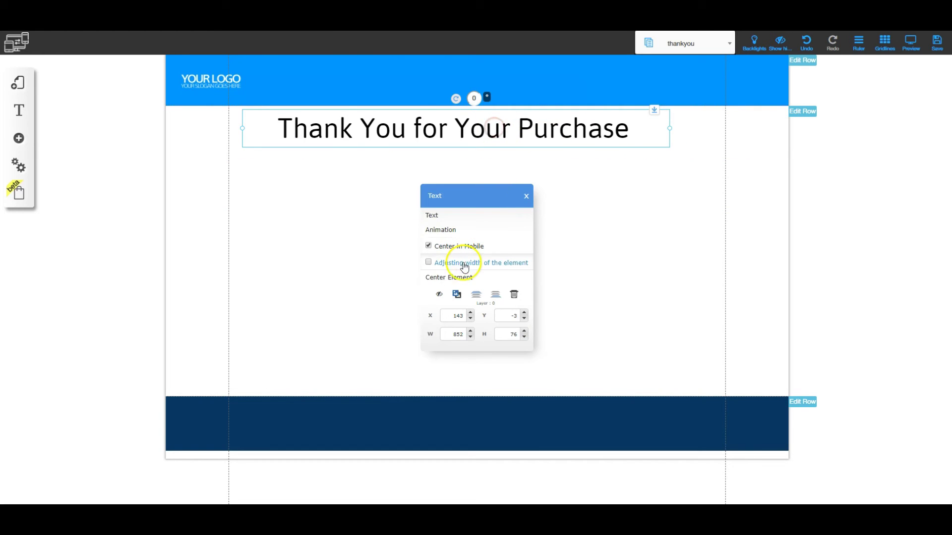
pyautogui.click(460, 283)
pyautogui.click(618, 230)
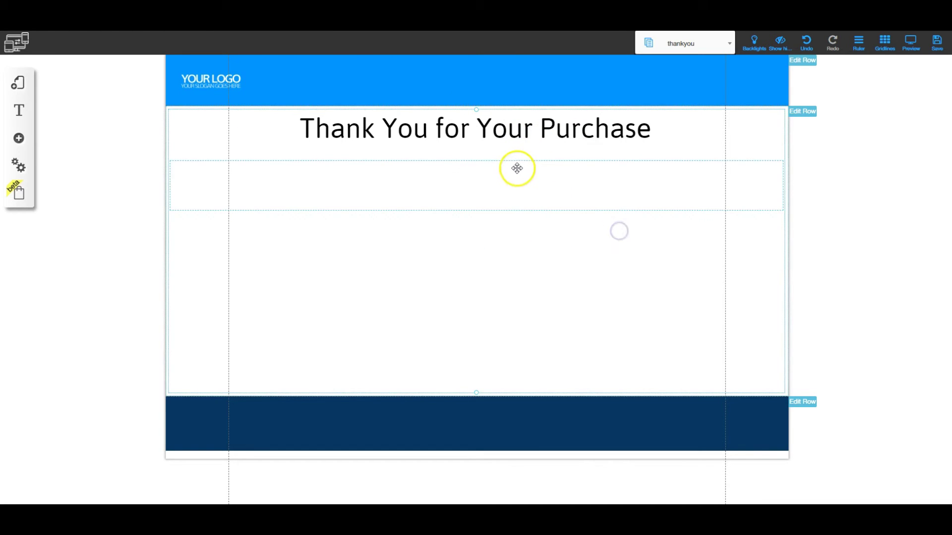
# Step: Make the second element grid taller and add a blue button from the button library to it
pyautogui.click(491, 181)
pyautogui.moveTo(476, 213); pyautogui.dragTo(480, 307)
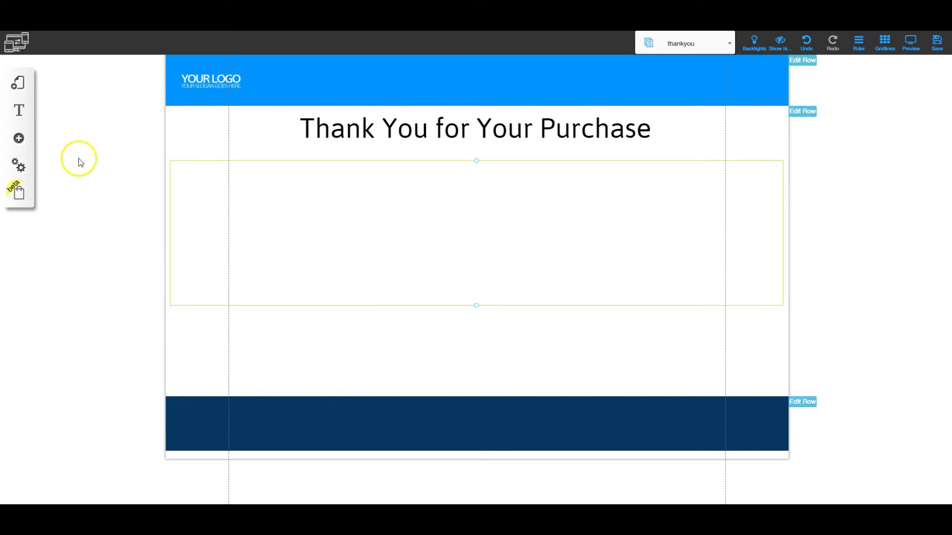
pyautogui.click(19, 138)
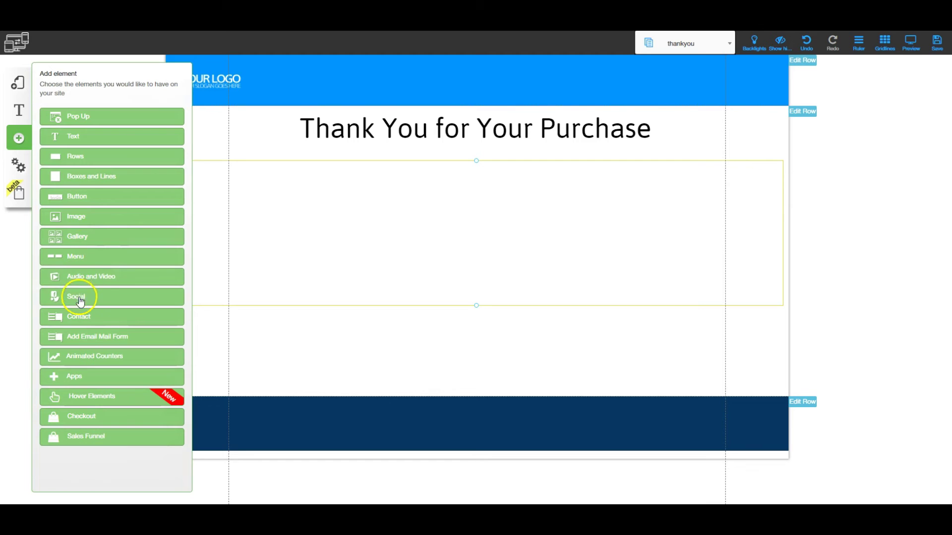
pyautogui.click(79, 197)
pyautogui.scroll(-5, 133, 367)
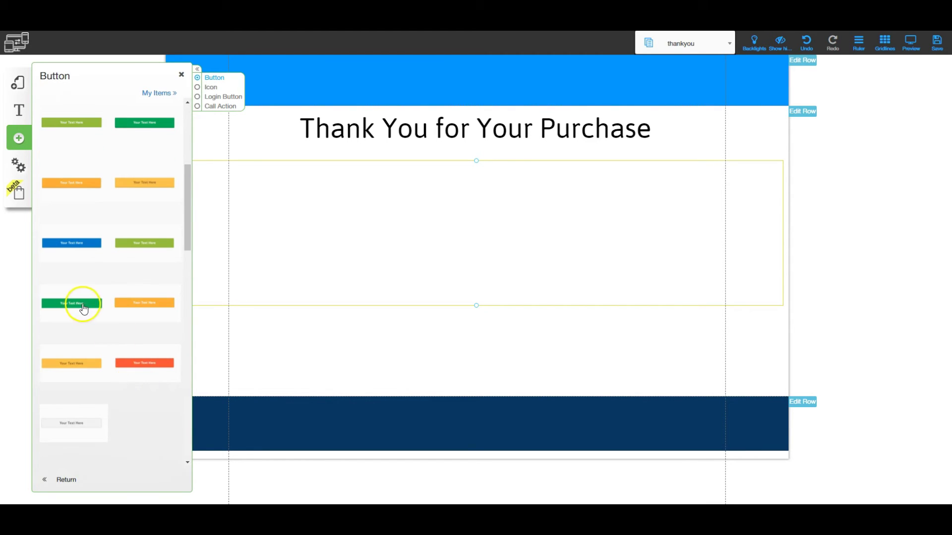
pyautogui.click(78, 244)
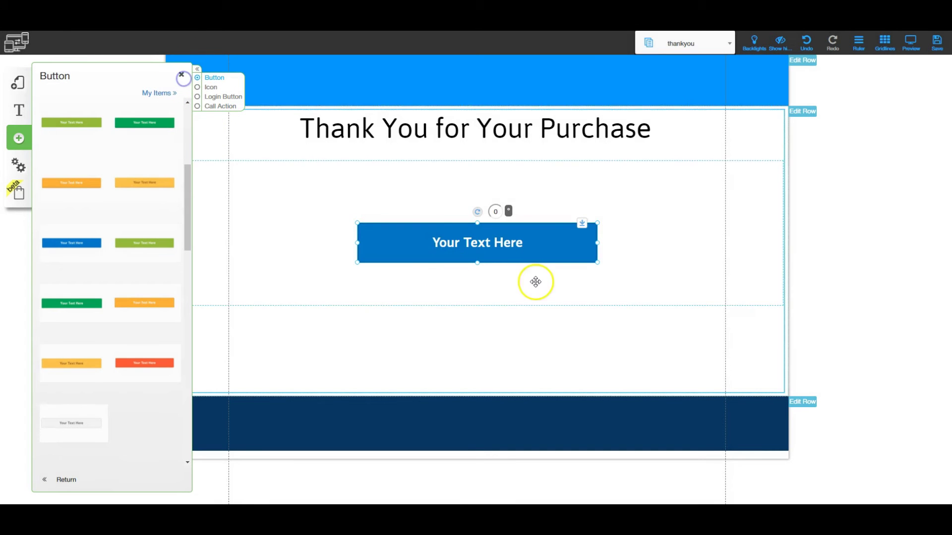
pyautogui.click(181, 75)
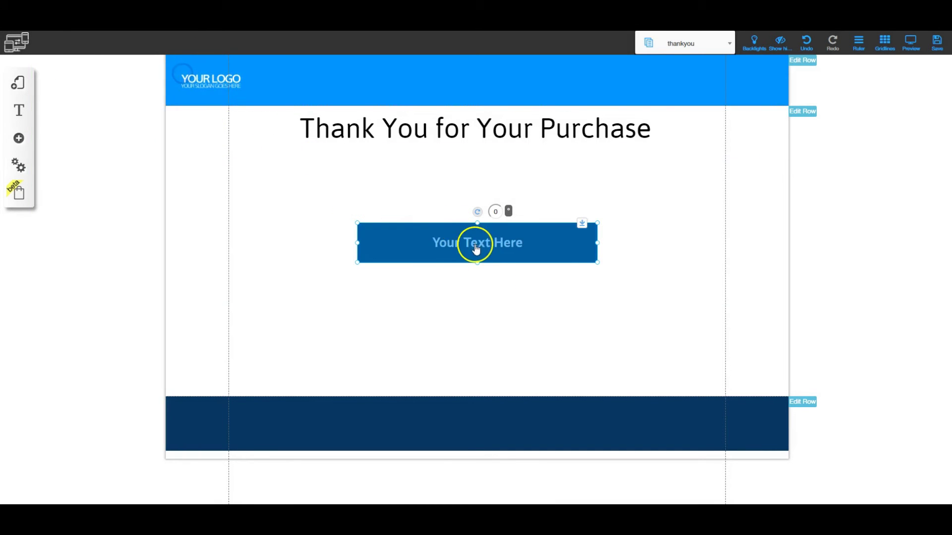
# Step: Change the blue button's text to "Download Here" and move it up to about X 363, Y 48
pyautogui.click(488, 232)
pyautogui.click(447, 196)
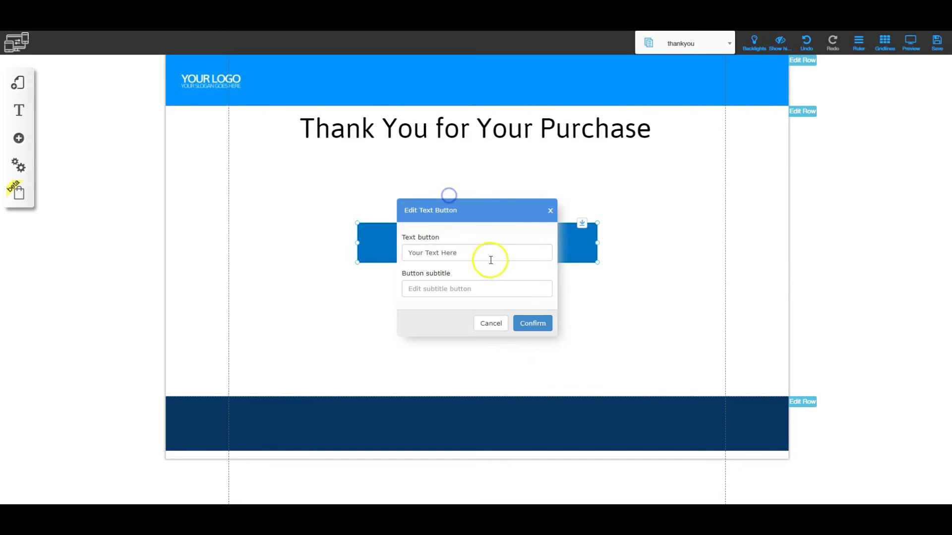
pyautogui.moveTo(465, 252); pyautogui.dragTo(387, 253)
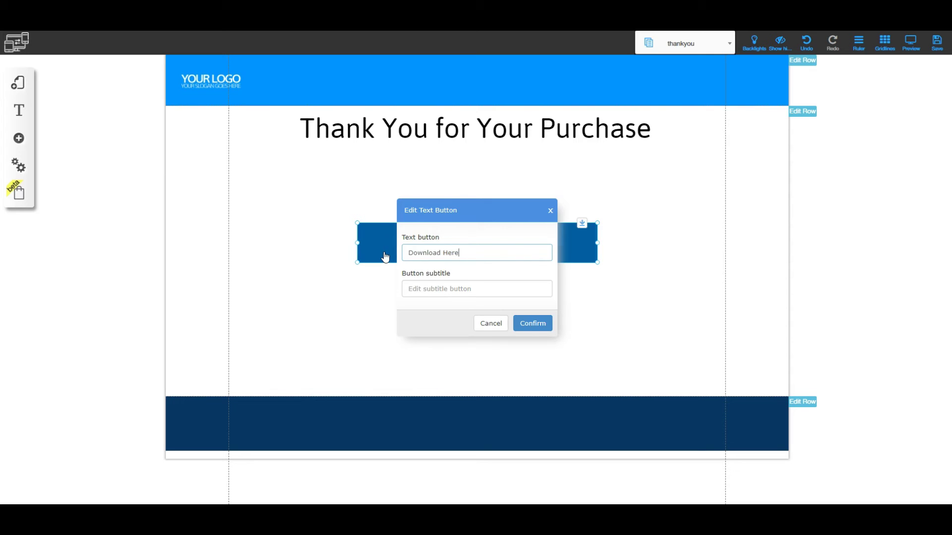
pyautogui.write('Download Here')
pyautogui.click(530, 323)
pyautogui.moveTo(456, 265); pyautogui.dragTo(458, 209)
# Step: Set the Download Here button's action to a document link to 7path.pdf
pyautogui.click(459, 200)
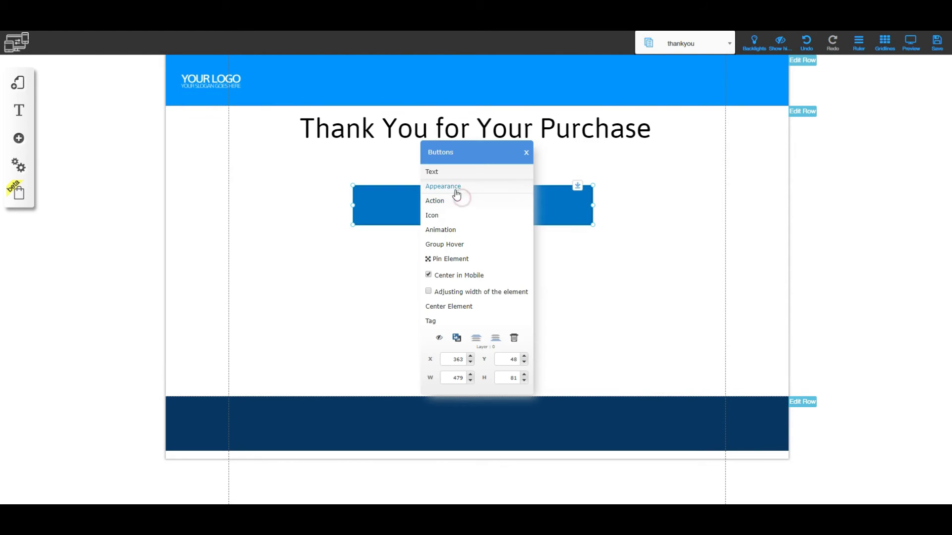
pyautogui.click(444, 202)
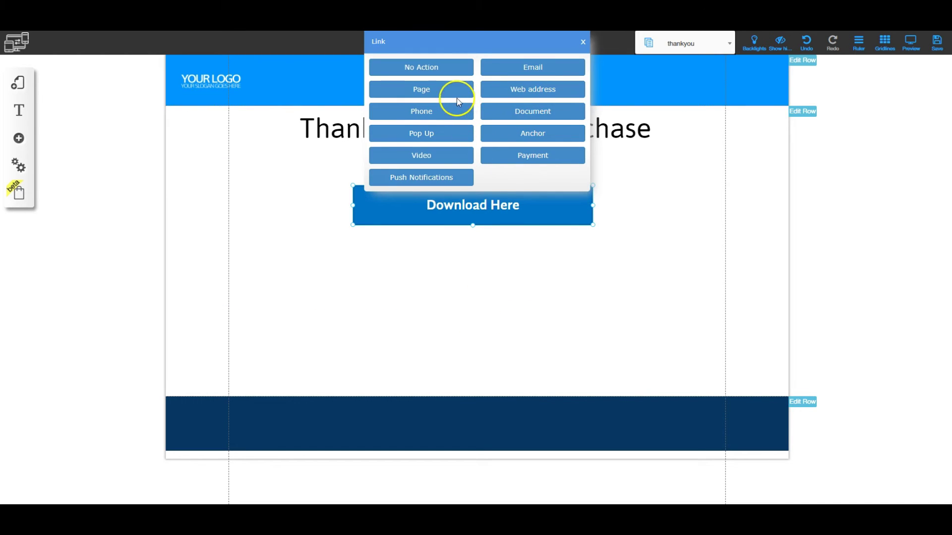
pyautogui.click(526, 112)
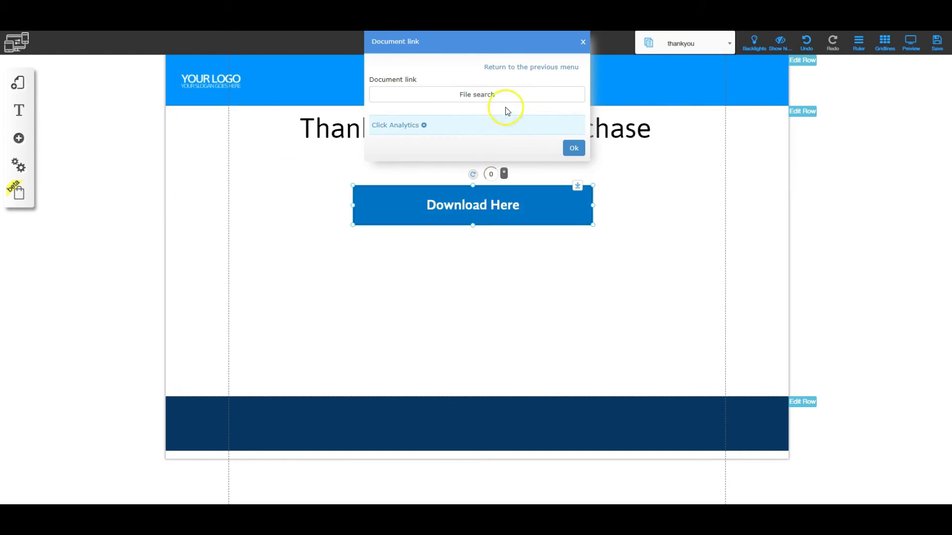
pyautogui.click(482, 99)
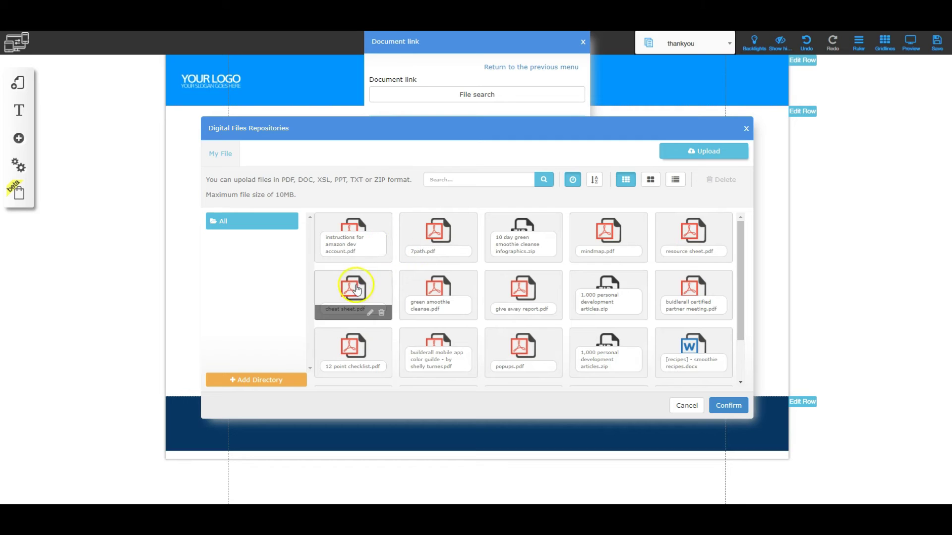
pyautogui.click(468, 220)
pyautogui.click(728, 405)
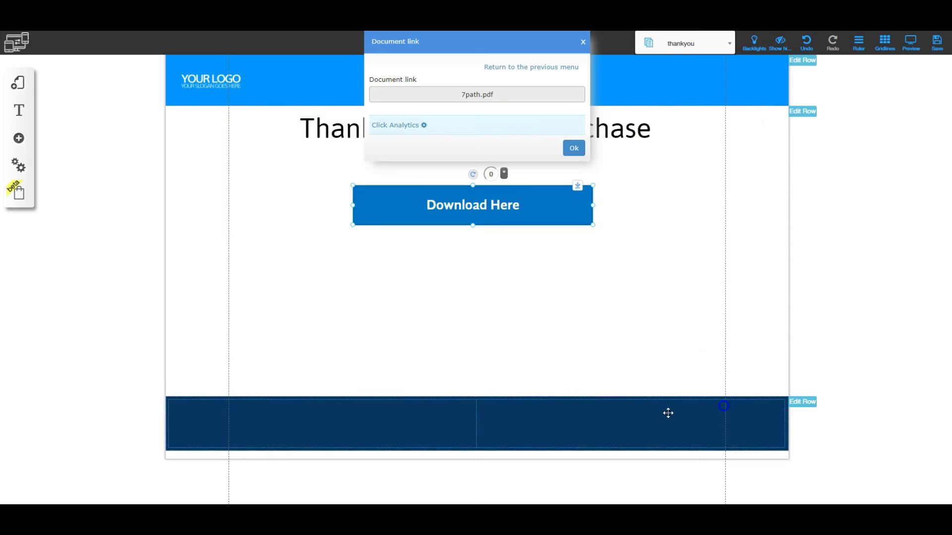
pyautogui.click(573, 148)
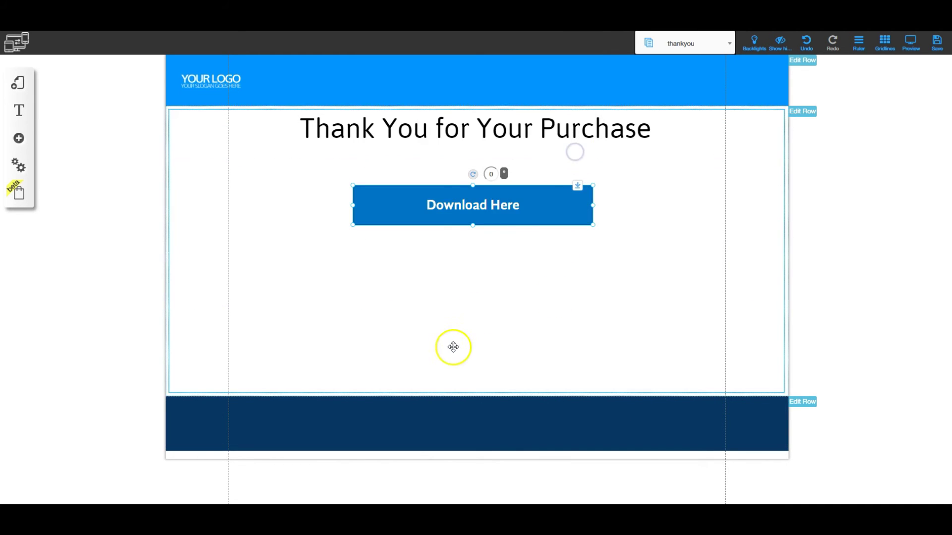
# Step: Shorten the element grid around the Download Here button so it ends just below the button
pyautogui.click(481, 252)
pyautogui.moveTo(476, 308); pyautogui.dragTo(477, 243)
pyautogui.click(479, 323)
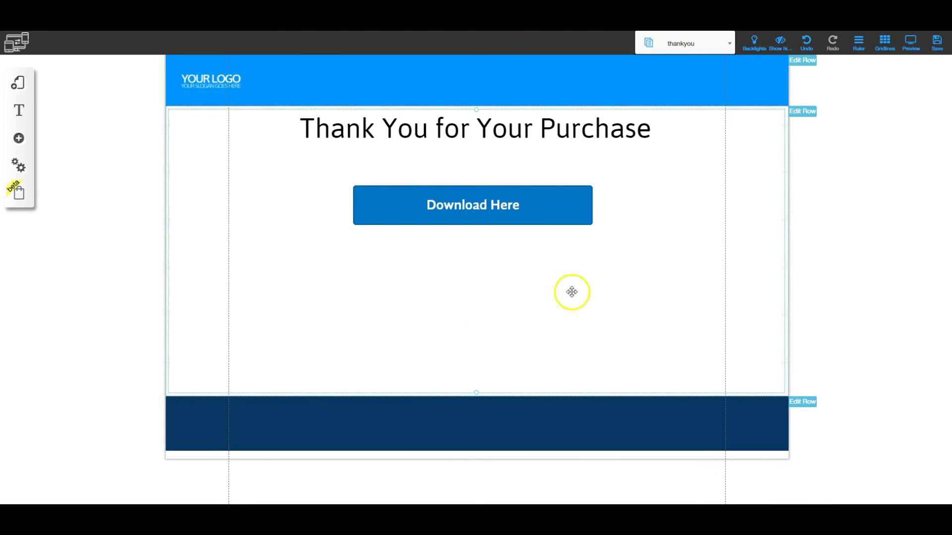
# Step: Save the thankyou page and dismiss the resulting alert
pyautogui.click(936, 45)
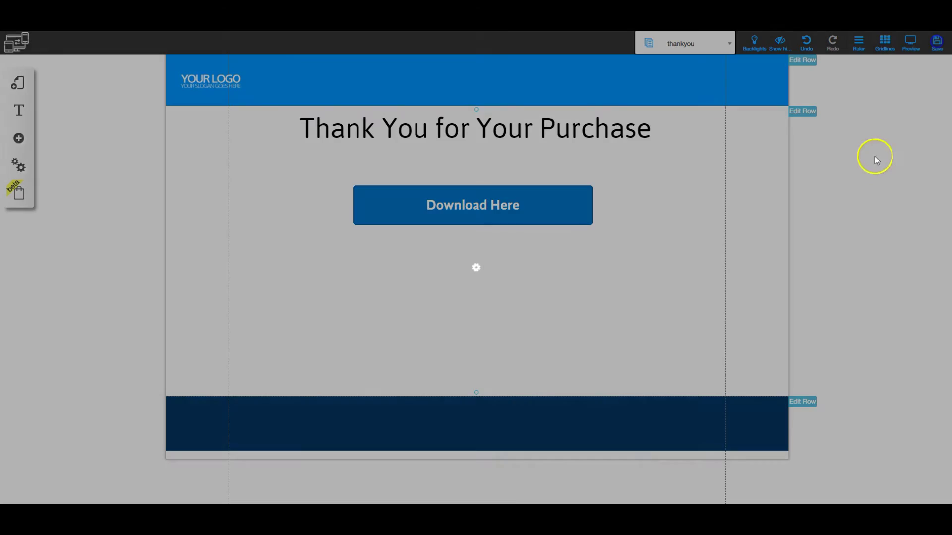
pyautogui.click(604, 368)
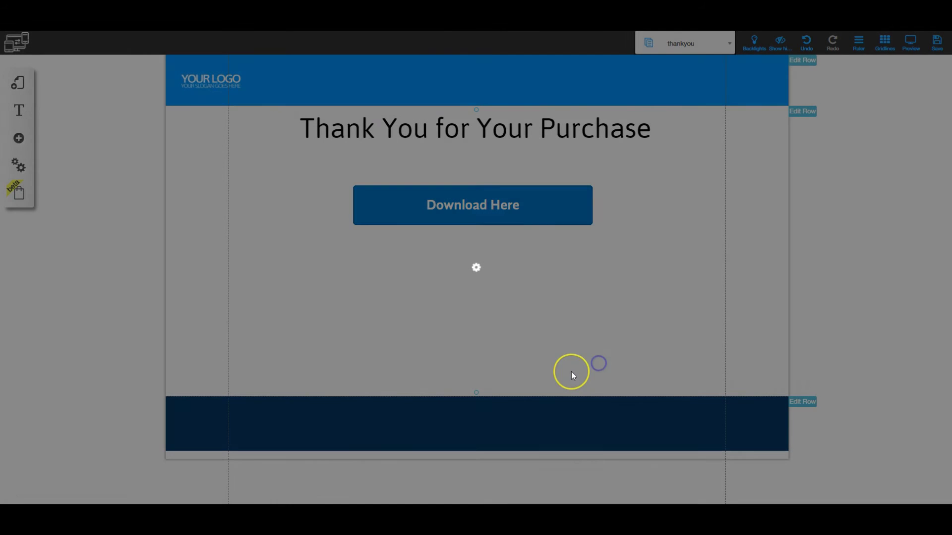
pyautogui.click(543, 241)
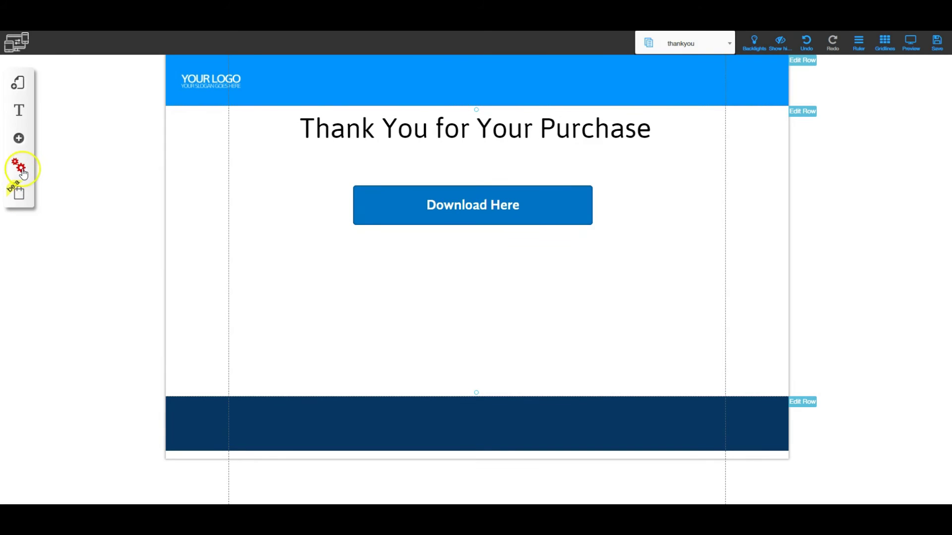
# Step: Edit the Freedom in Forgiveness offer and set its thank you page to thankyou
pyautogui.click(18, 199)
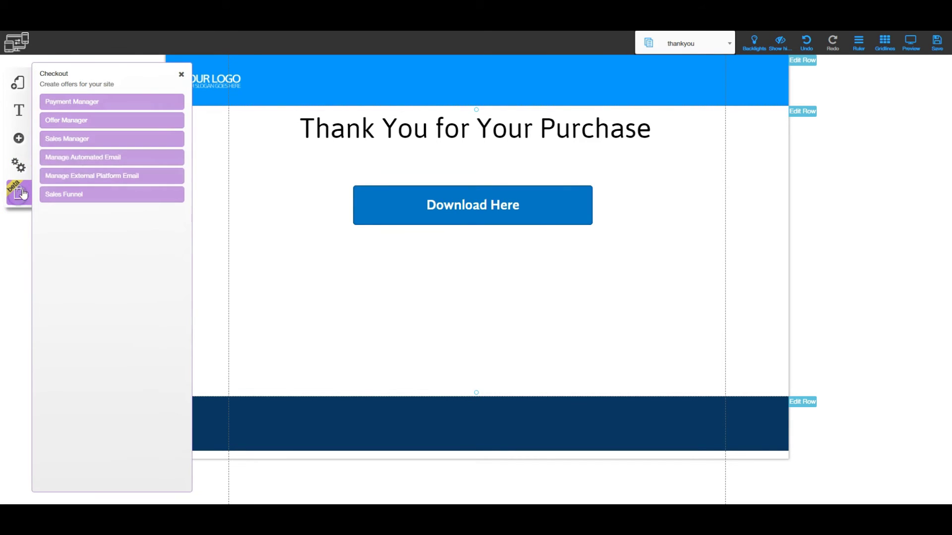
pyautogui.click(80, 119)
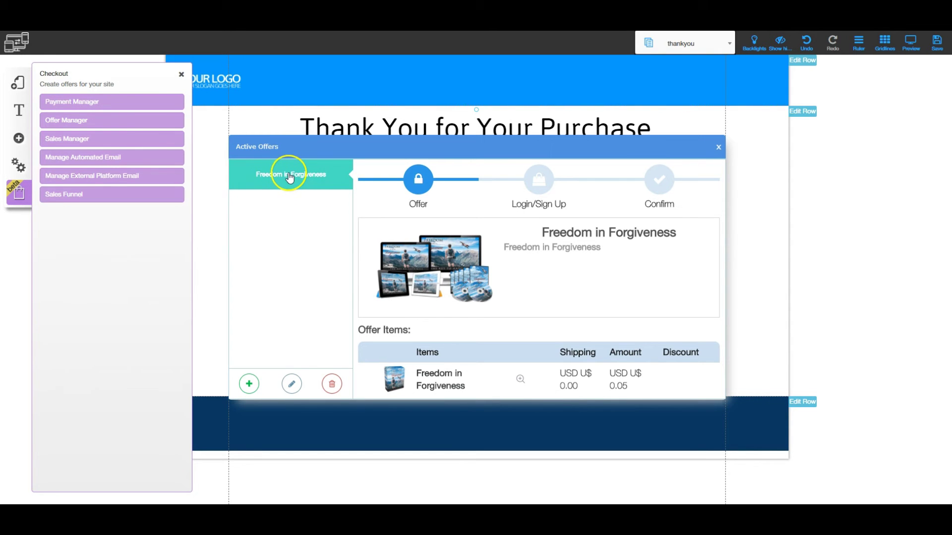
pyautogui.click(291, 385)
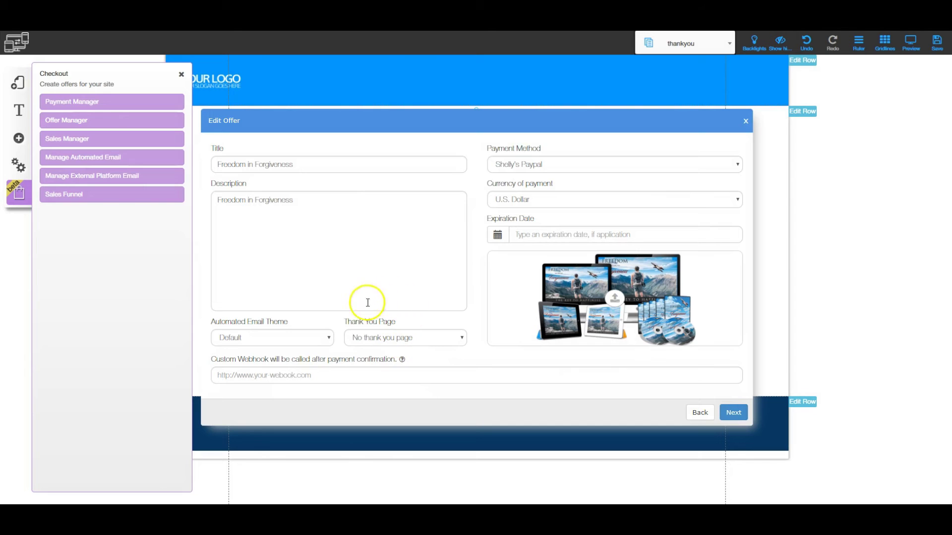
pyautogui.click(420, 340)
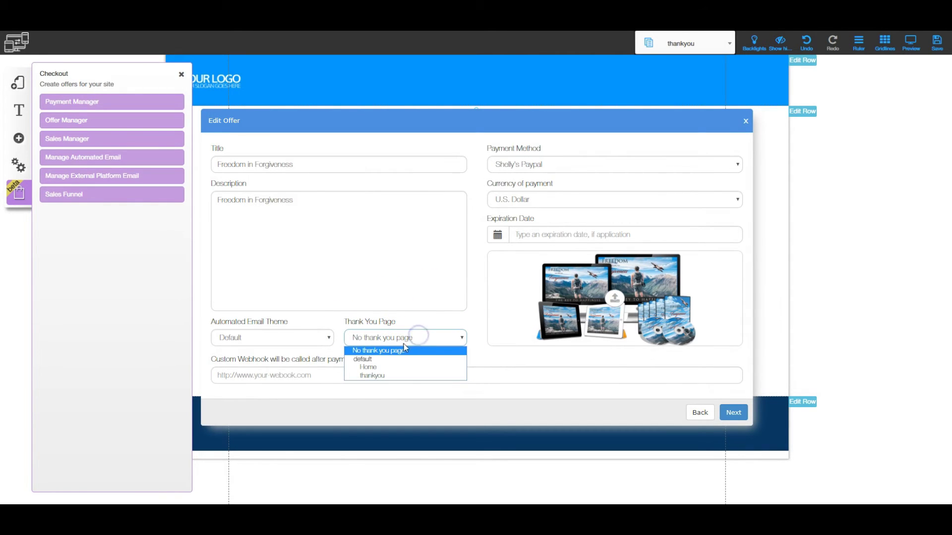
pyautogui.click(381, 375)
pyautogui.click(371, 379)
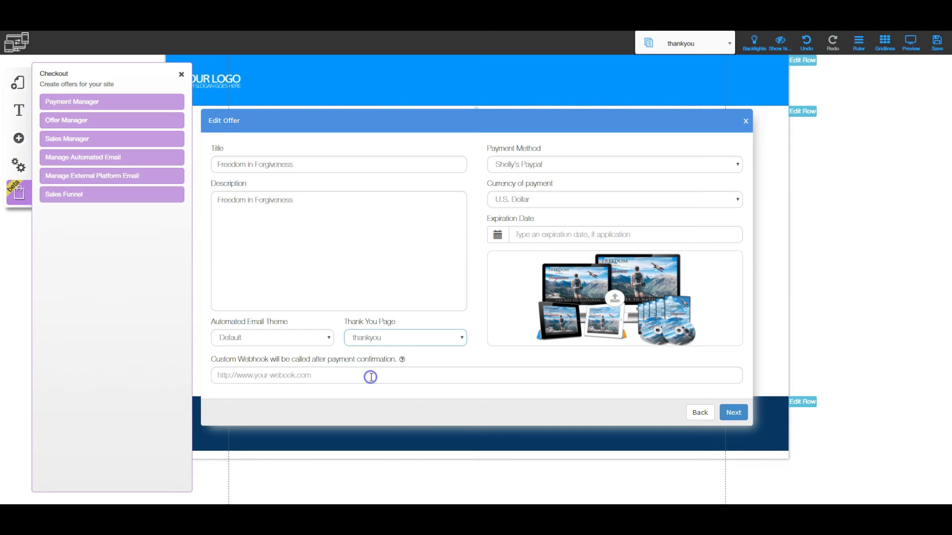
# Step: Save the edited offer with its item as is, confirm, and close the offer manager and checkout options
pyautogui.click(733, 413)
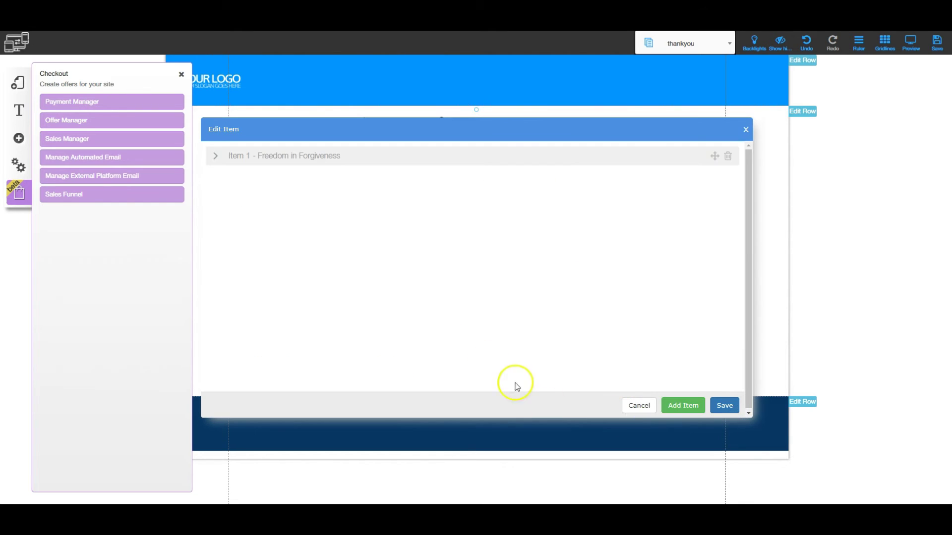
pyautogui.click(724, 406)
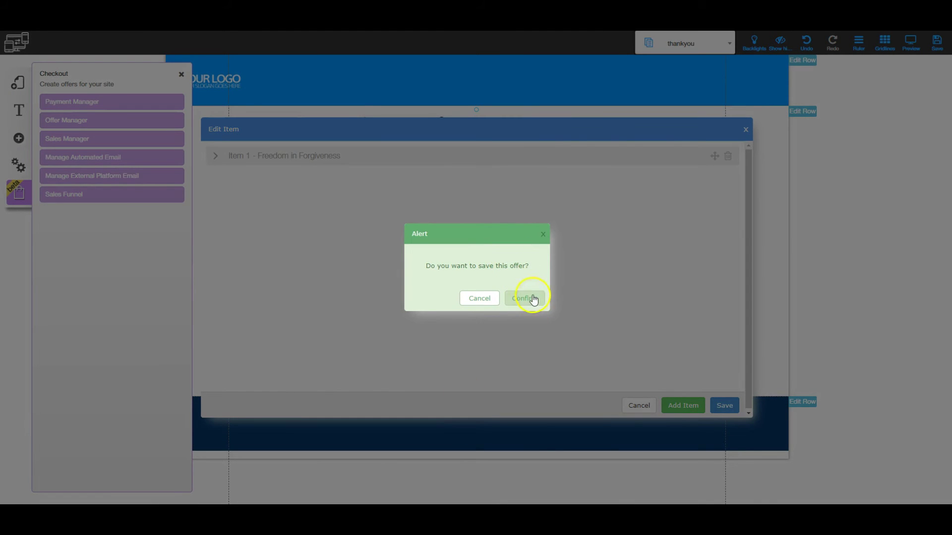
pyautogui.click(533, 300)
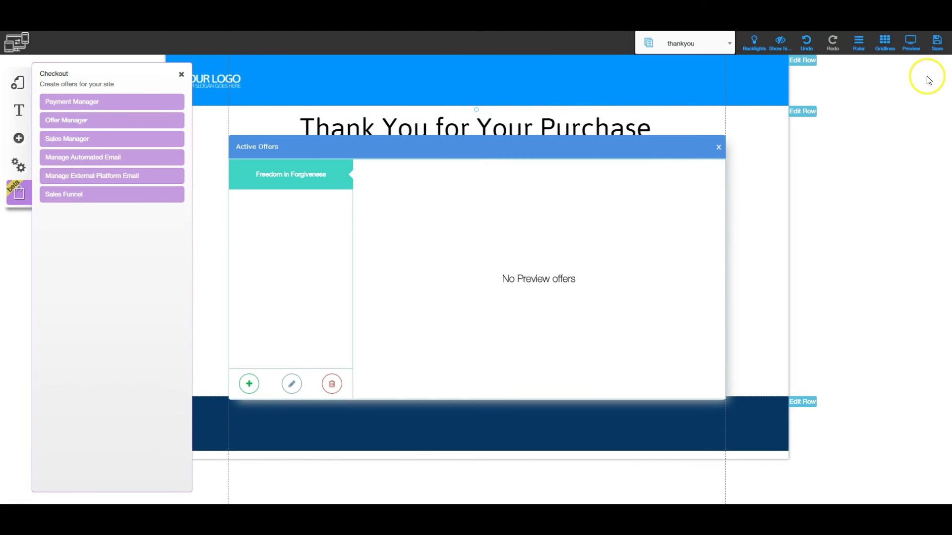
pyautogui.click(718, 146)
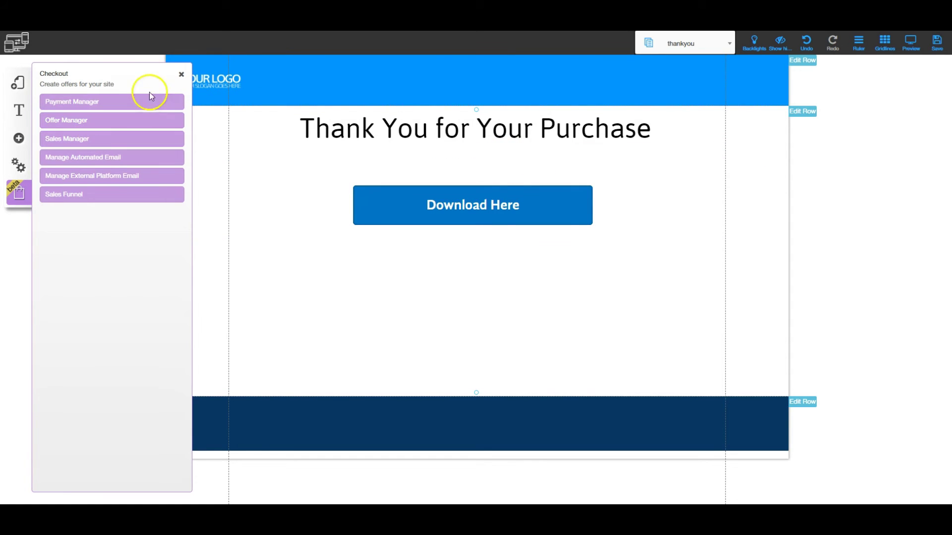
pyautogui.click(181, 74)
# Step: Open the Home page and reapply the Freedom in Forgiveness offer to its checkout form
pyautogui.click(17, 89)
pyautogui.click(174, 117)
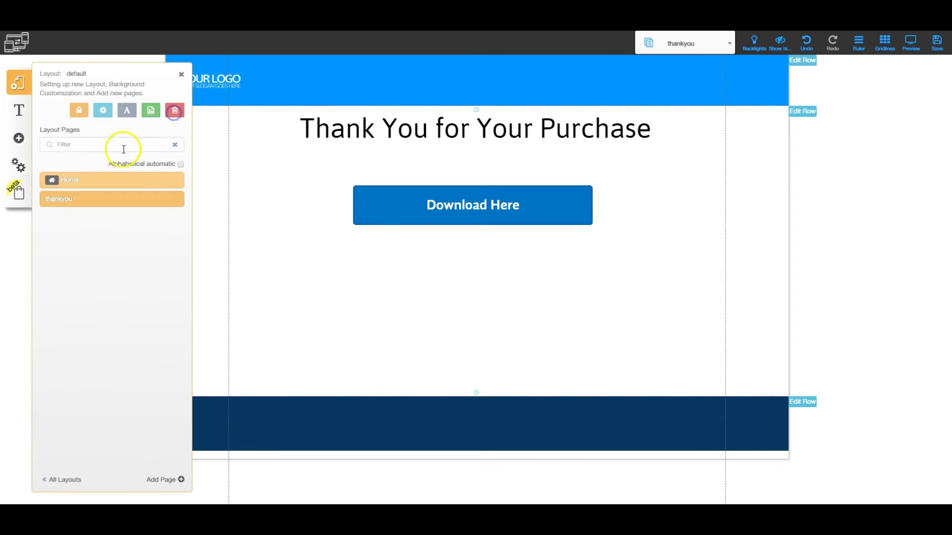
pyautogui.click(97, 179)
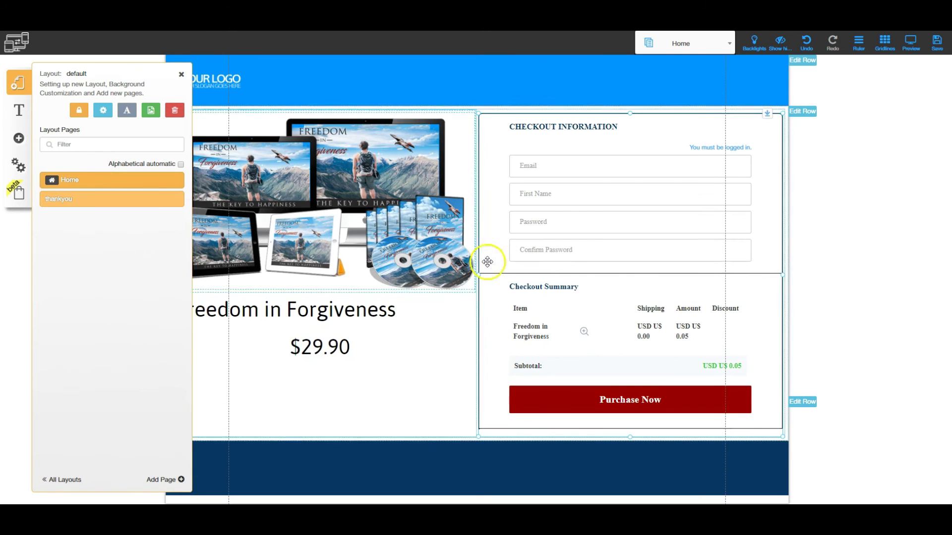
pyautogui.click(614, 255)
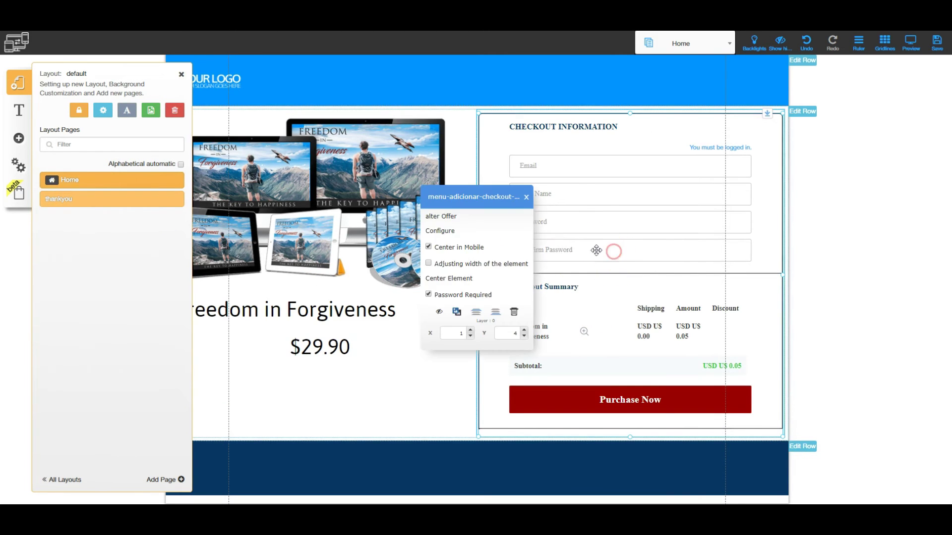
pyautogui.click(440, 215)
pyautogui.click(457, 213)
pyautogui.click(553, 362)
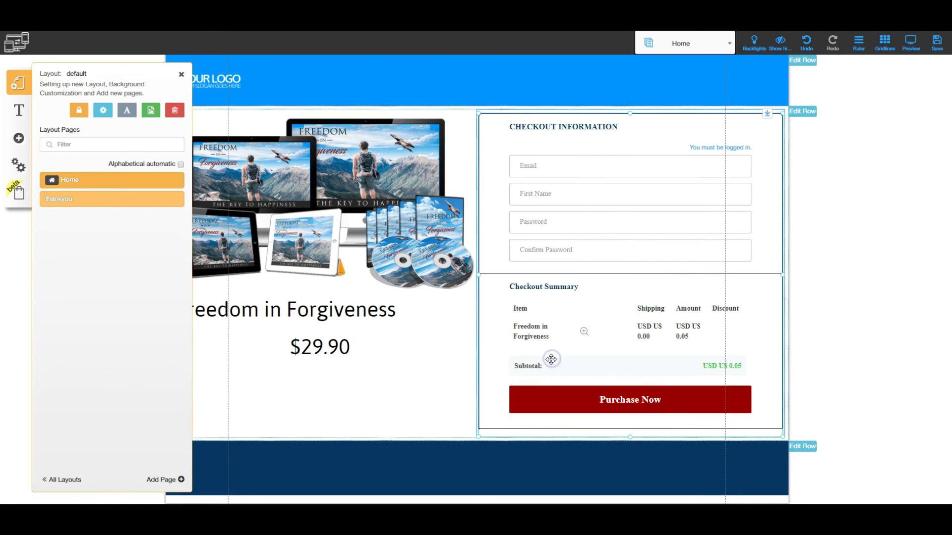
pyautogui.click(538, 363)
# Step: Save the changes to the Home page and close the layout pages list
pyautogui.click(935, 48)
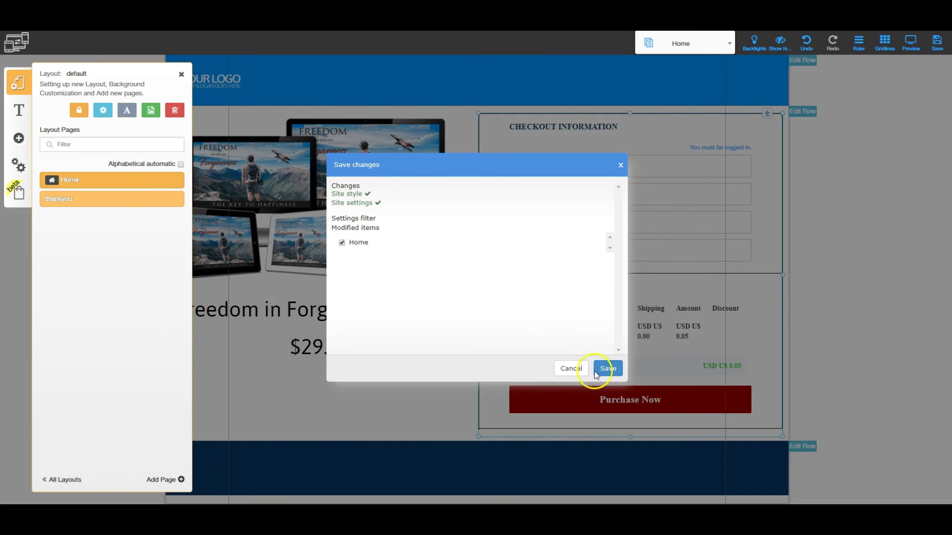
pyautogui.click(607, 369)
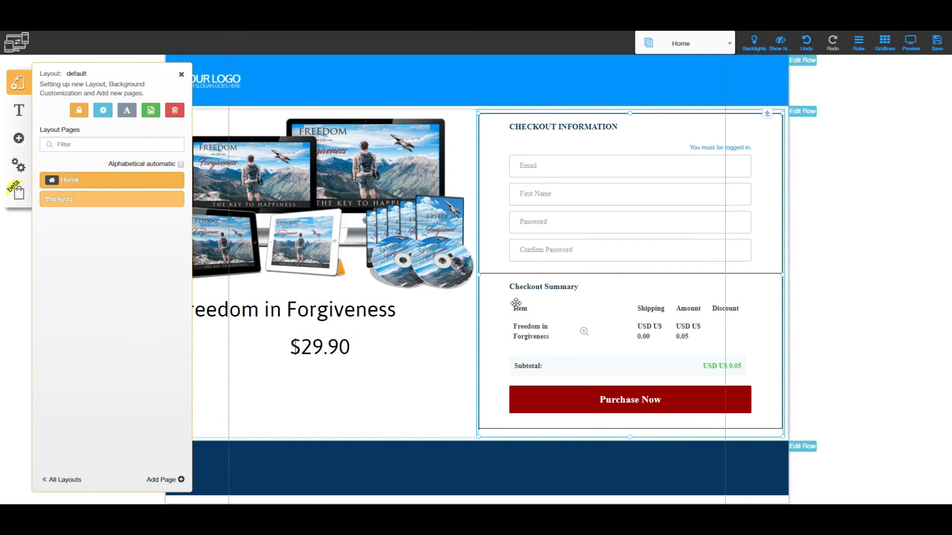
pyautogui.click(181, 75)
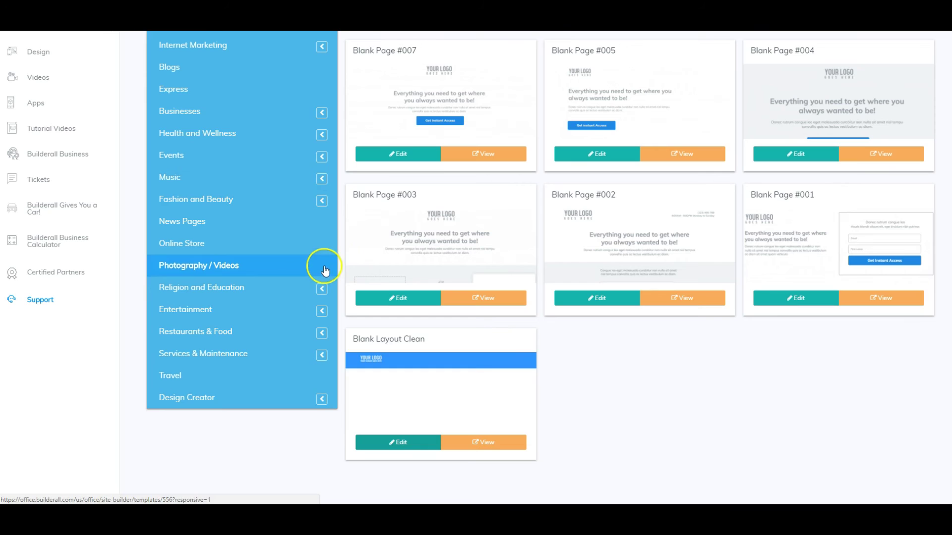
# Step: Publish the 1stepcheckoutvideos website from the list of responsive sites in the Builderall office
pyautogui.scroll(5, 362, 255)
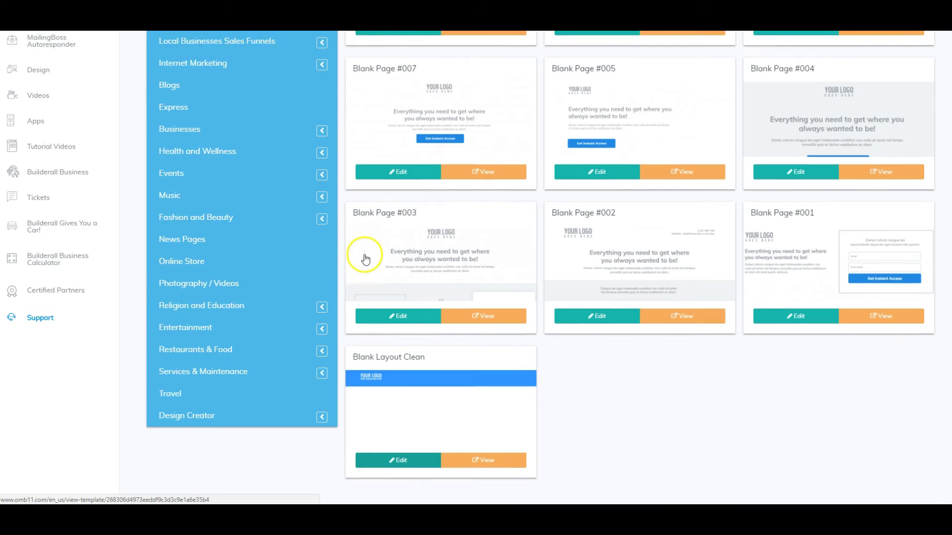
pyautogui.click(60, 127)
pyautogui.click(63, 157)
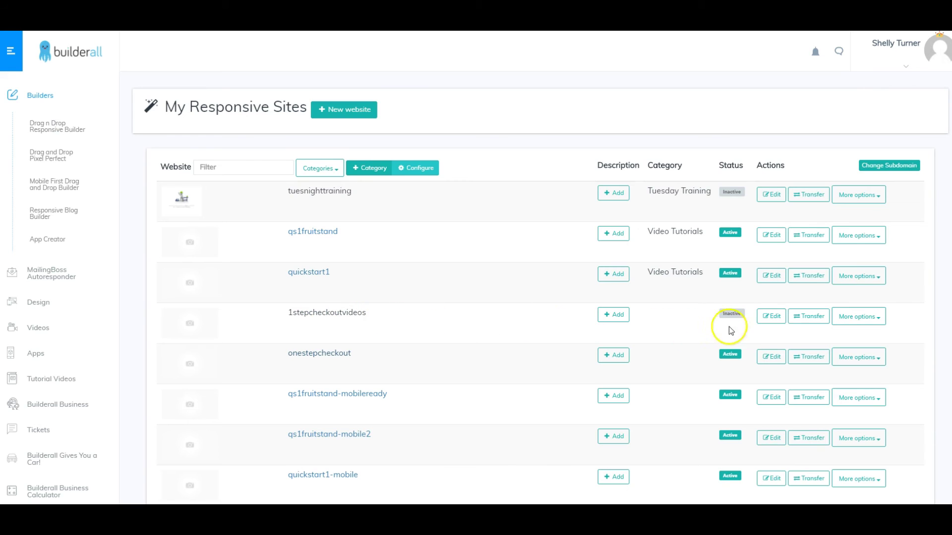
pyautogui.click(879, 322)
pyautogui.click(873, 331)
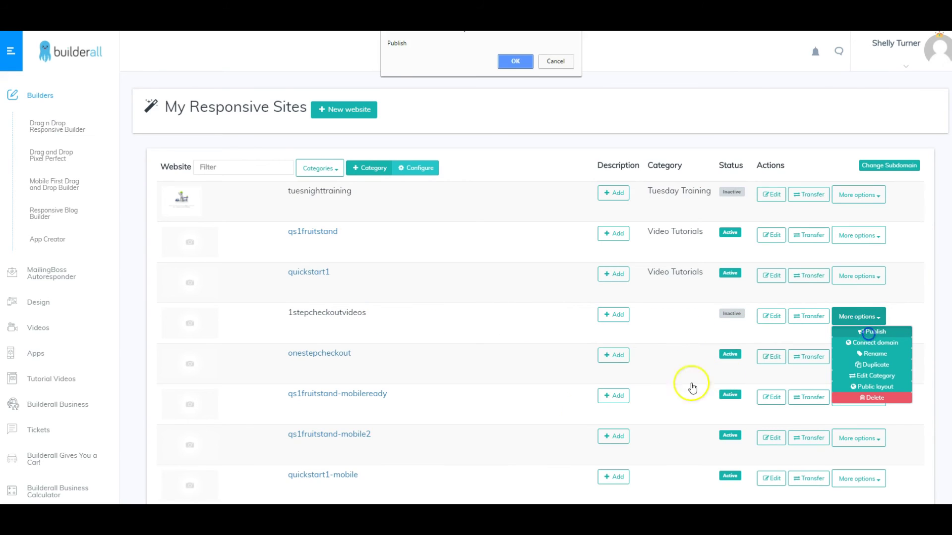
pyautogui.click(514, 60)
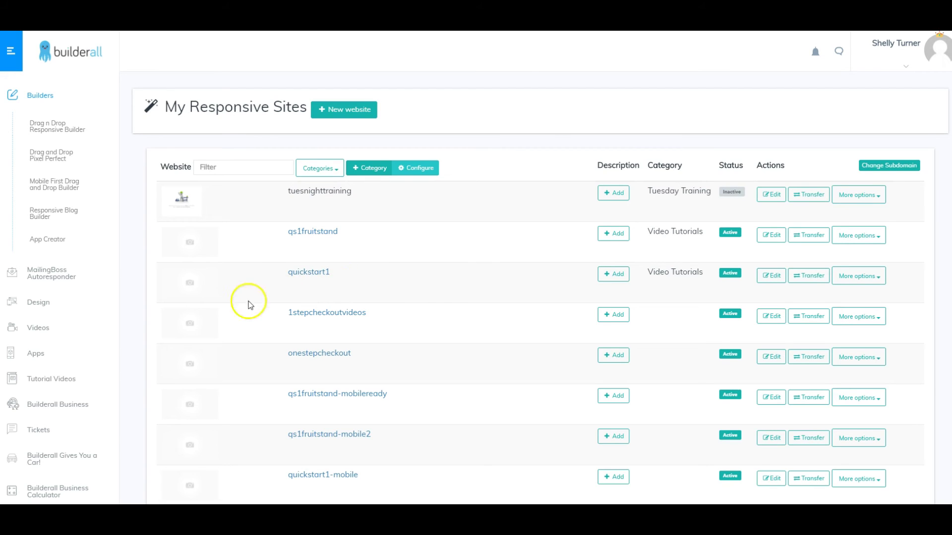
# Step: Open the live 1stepcheckoutvideos site, fill in the customer's email, first name, password and password confirmation, and submit the purchase
pyautogui.click(325, 315)
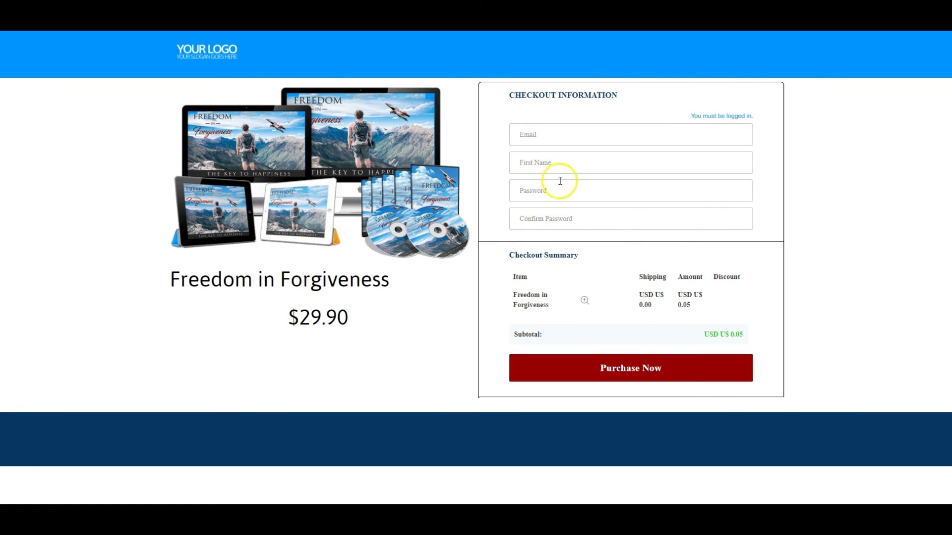
pyautogui.click(552, 135)
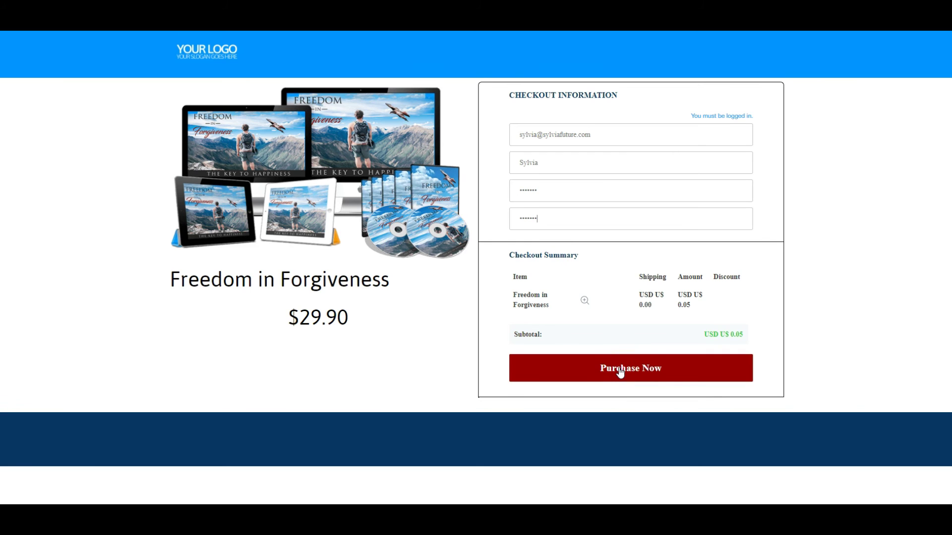
pyautogui.click(619, 371)
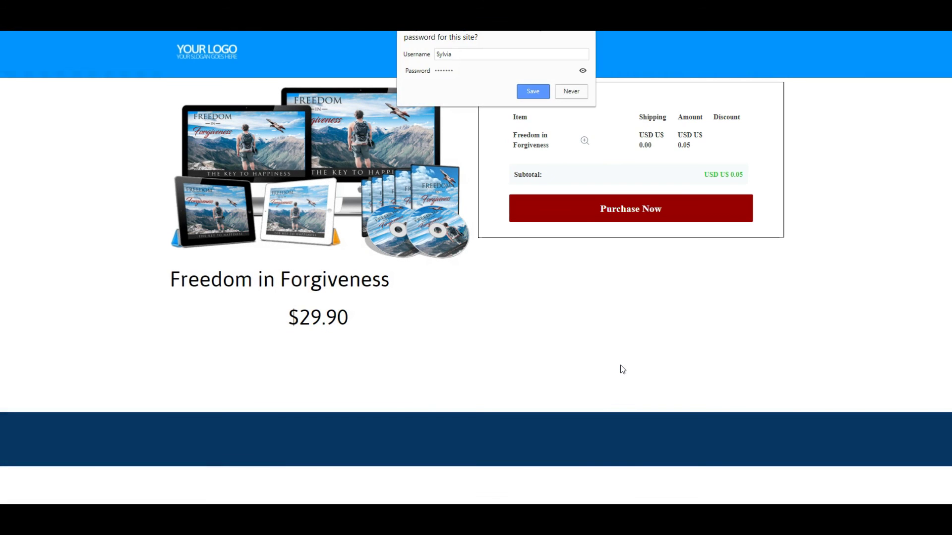
pyautogui.click(620, 344)
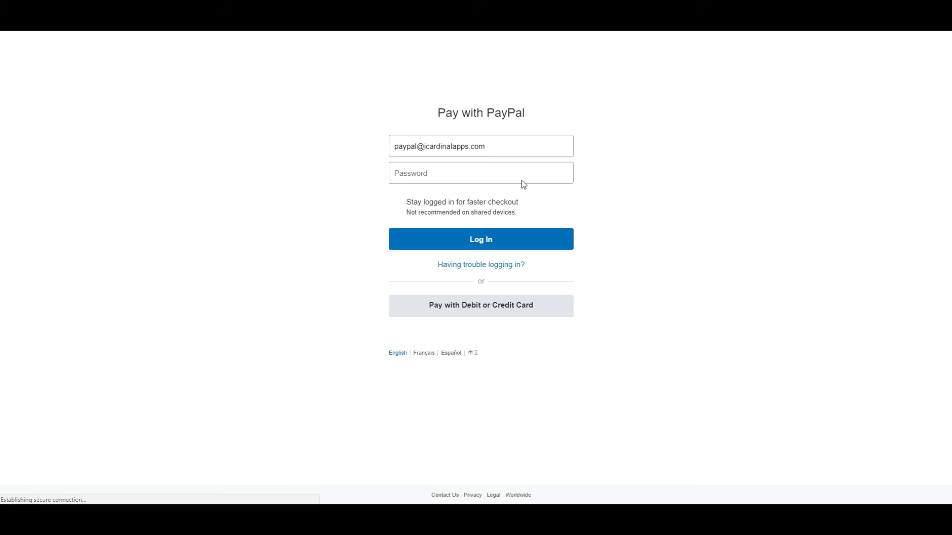
# Step: Log in to PayPal with the account email and password
pyautogui.click(491, 179)
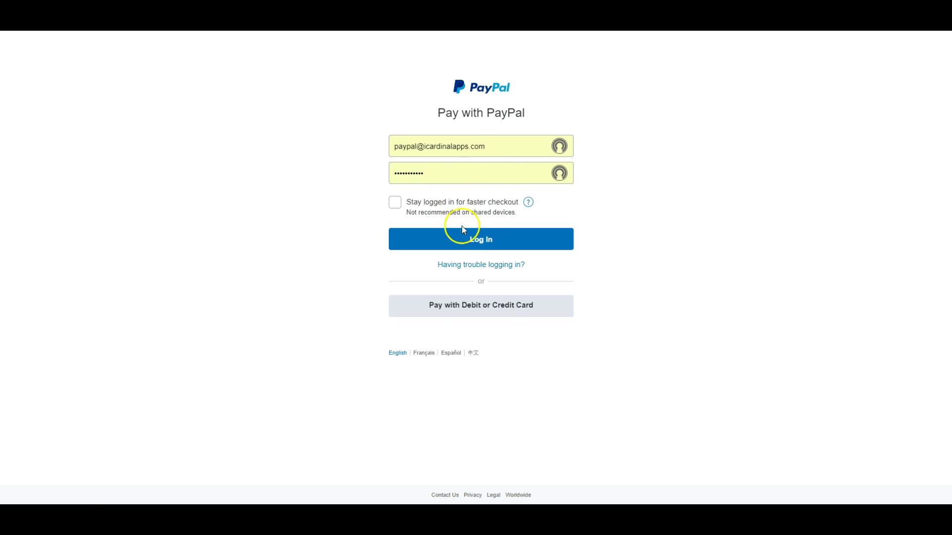
pyautogui.click(480, 239)
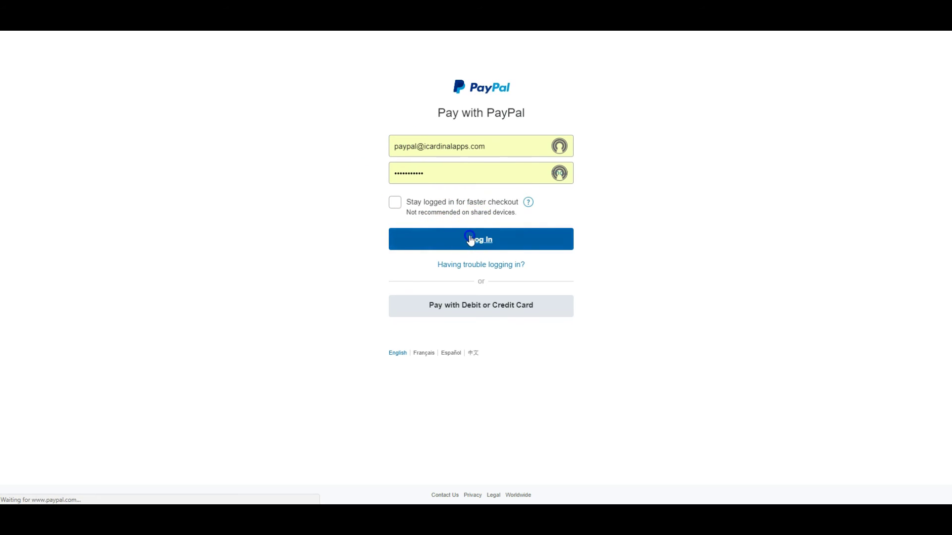
# Step: Pay for the order with the PayPal balance and return to the merchant
pyautogui.scroll(-2, 497, 314)
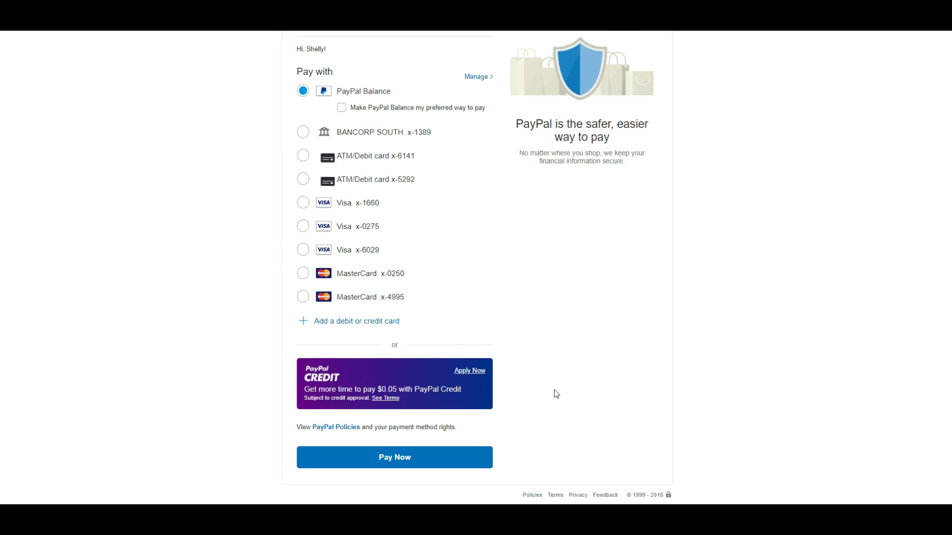
pyautogui.click(395, 453)
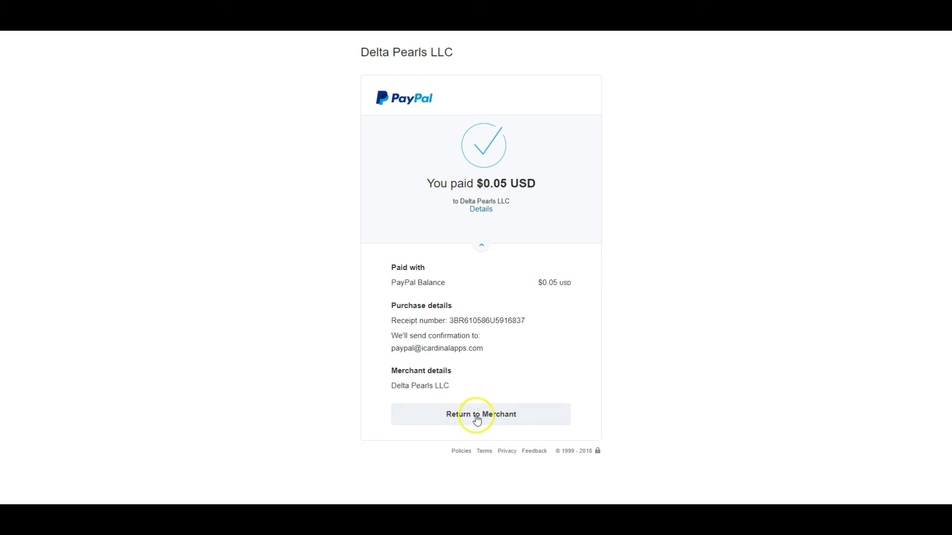
pyautogui.click(476, 420)
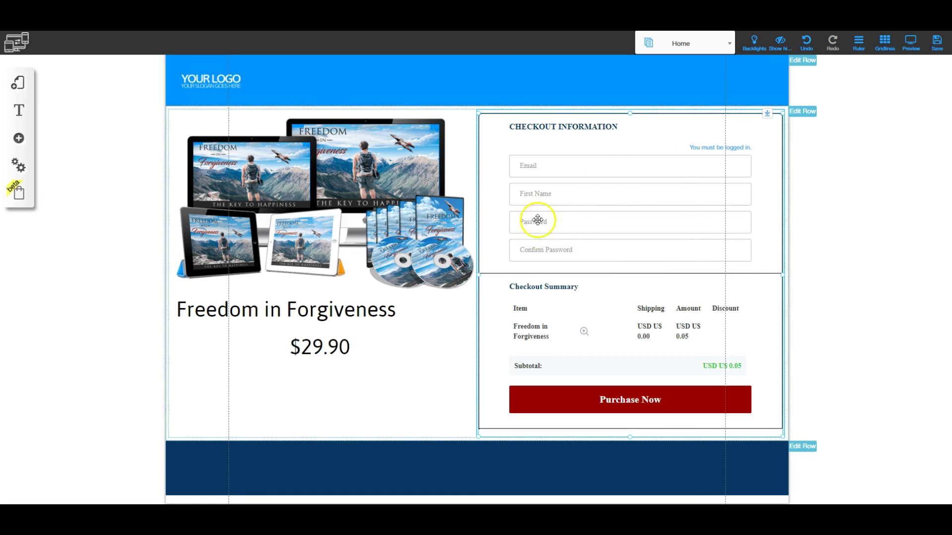
# Step: Back in the site editor, turn off Password Required for the Home page's checkout form and reselect its offer
pyautogui.click(610, 254)
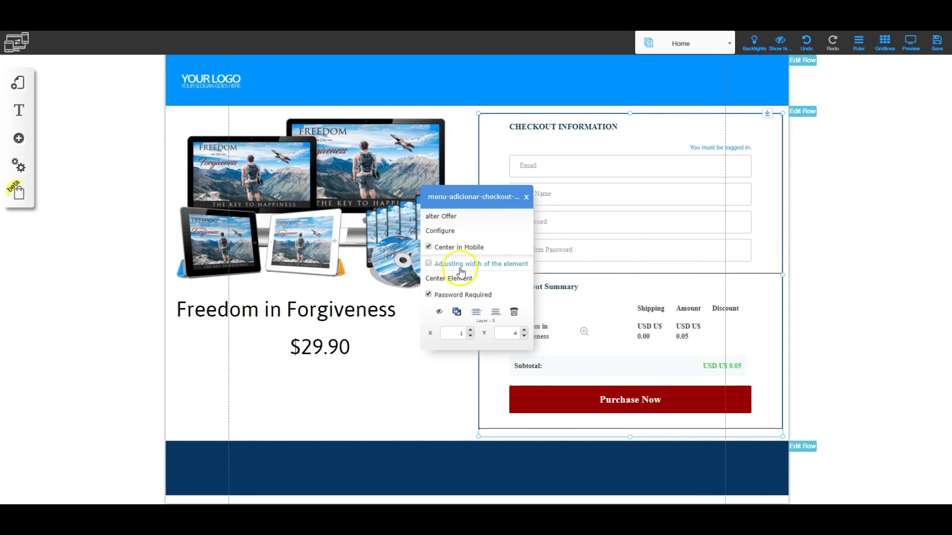
pyautogui.click(427, 294)
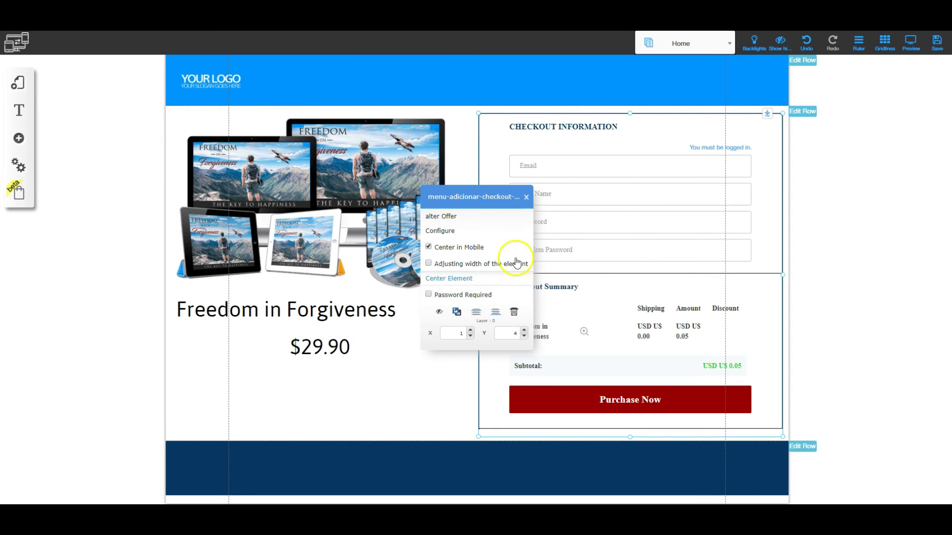
pyautogui.click(526, 197)
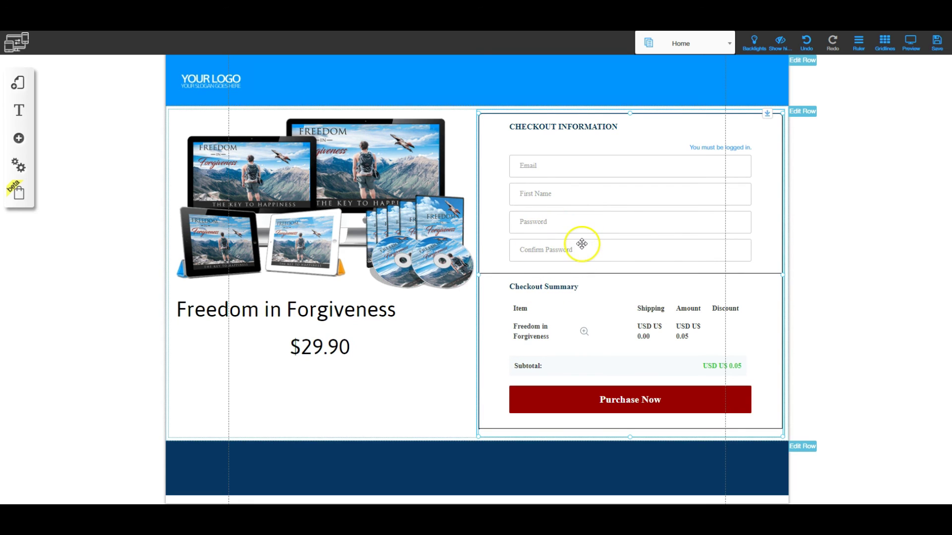
pyautogui.click(645, 204)
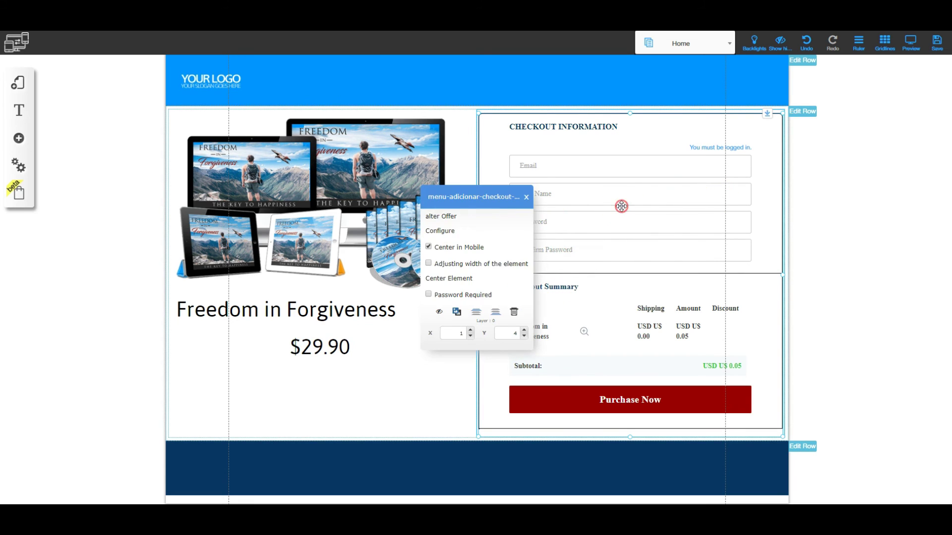
pyautogui.click(443, 219)
pyautogui.click(554, 362)
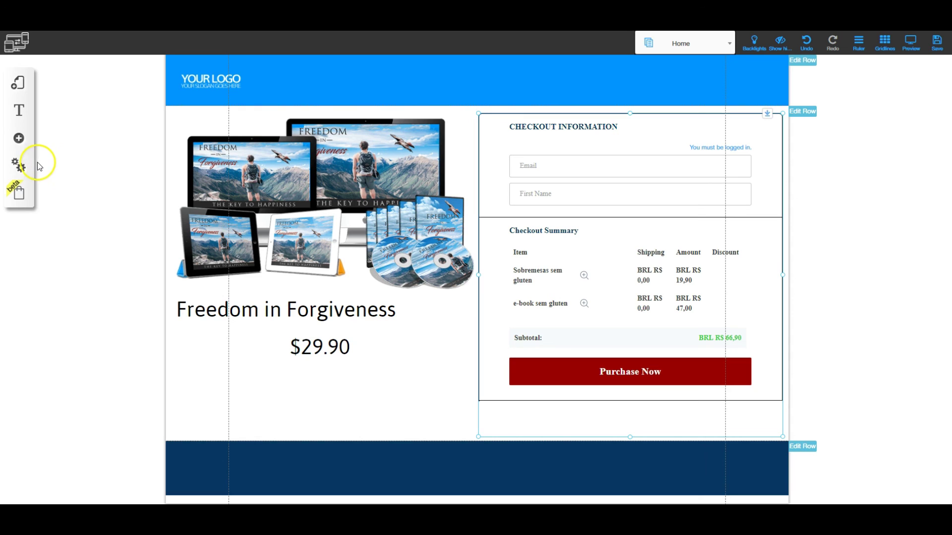
# Step: Examine the registered users in User management and the options for adding a custom registration field, closing both without adding one
pyautogui.click(19, 166)
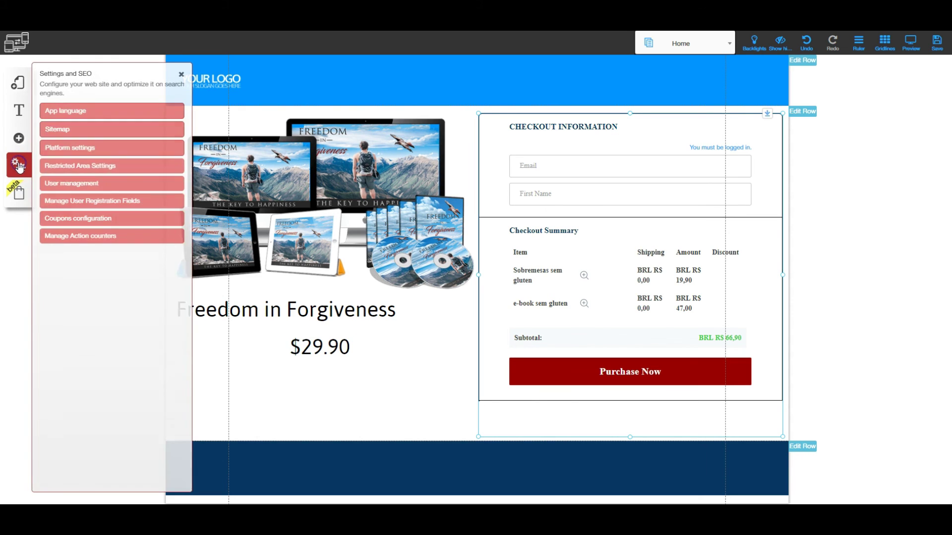
pyautogui.click(67, 185)
pyautogui.moveTo(280, 151)
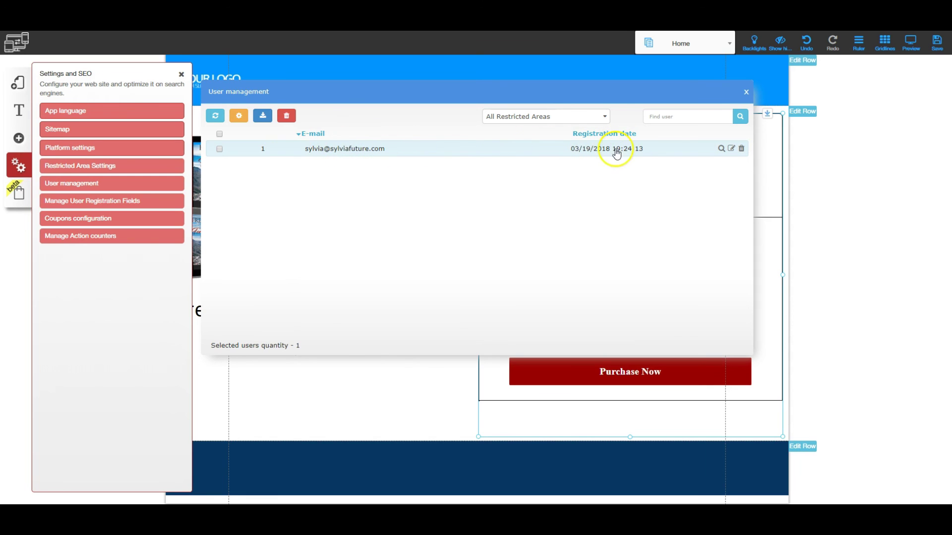
pyautogui.click(240, 117)
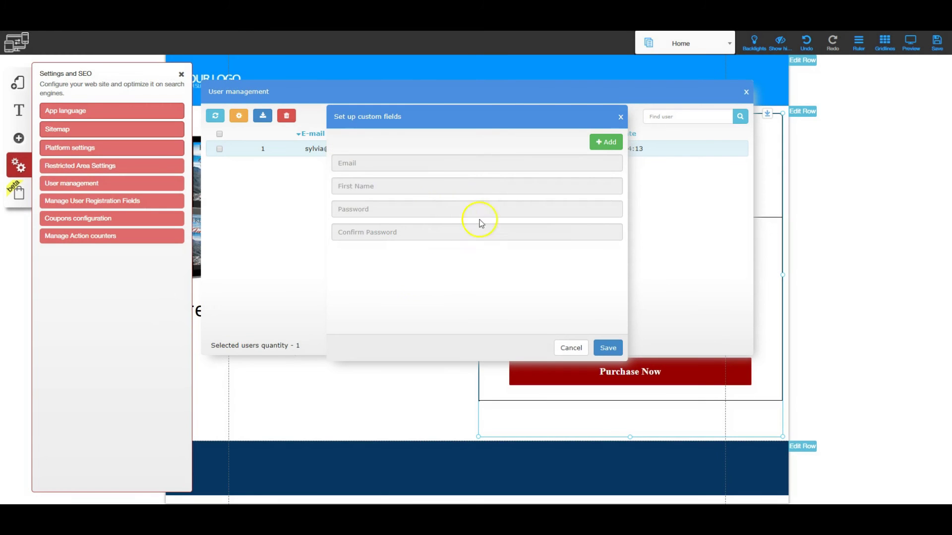
pyautogui.click(606, 144)
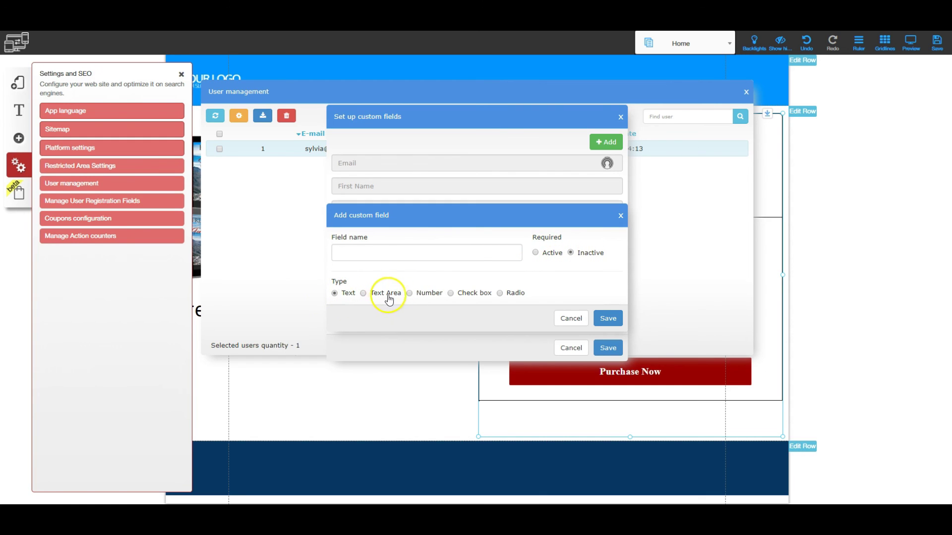
pyautogui.click(570, 318)
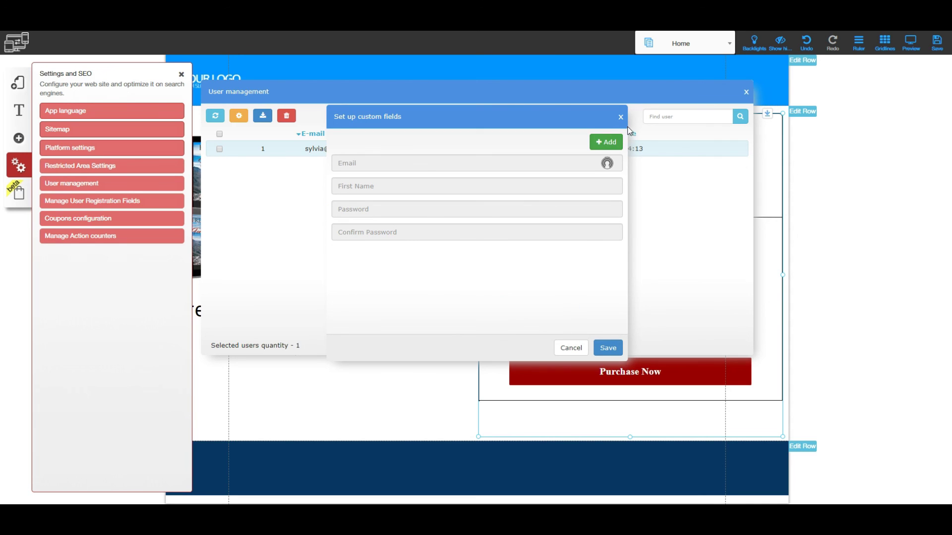
pyautogui.click(620, 117)
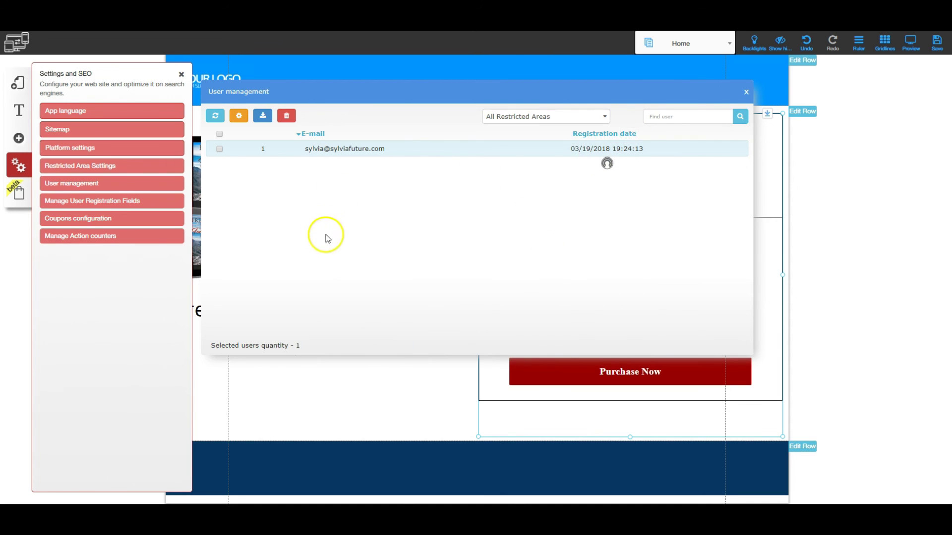
pyautogui.click(746, 92)
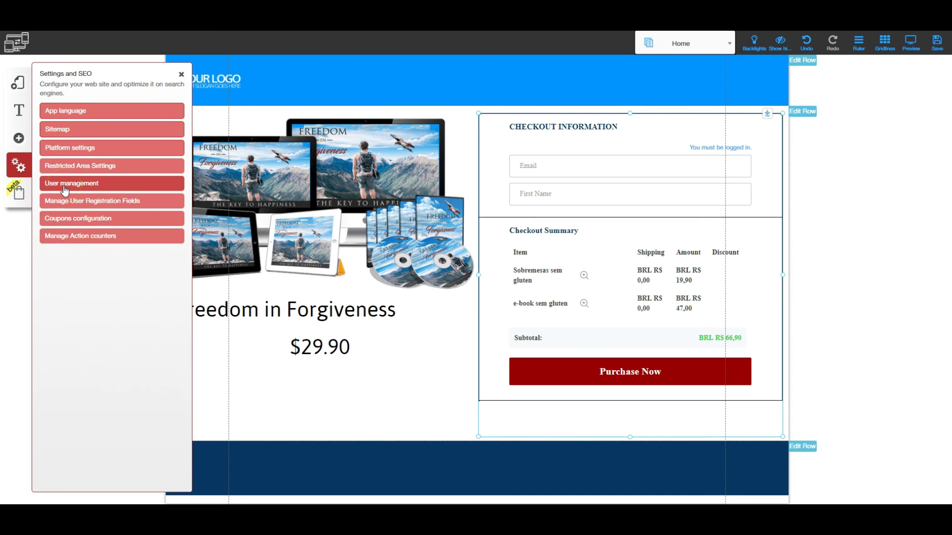
# Step: Open the offer selection for the Home page's checkout form, review its choices and return to the page
pyautogui.rightClick(606, 257)
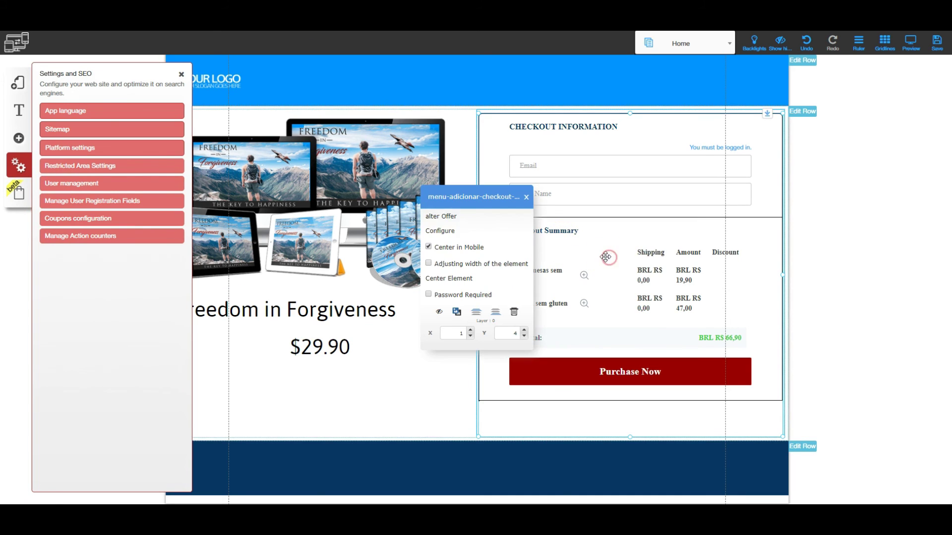
pyautogui.click(439, 217)
pyautogui.click(457, 225)
pyautogui.click(552, 363)
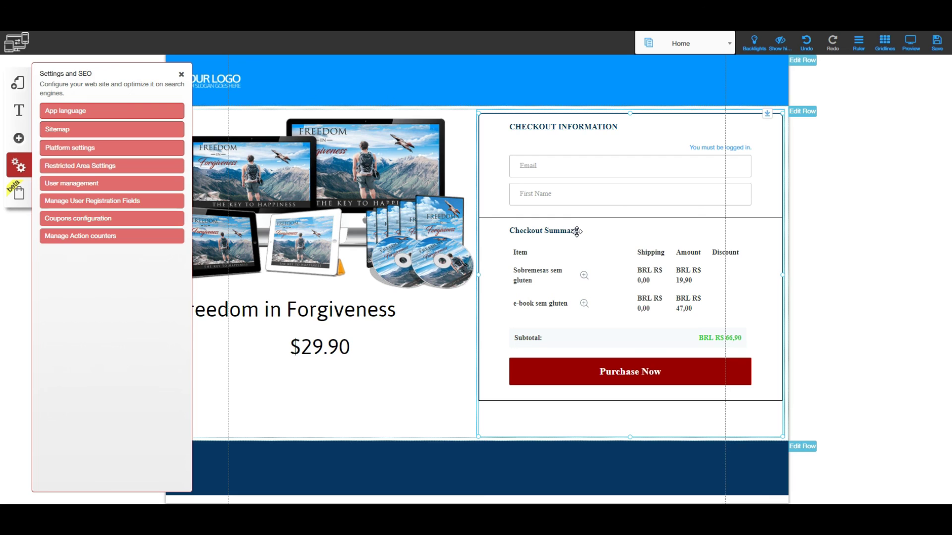
pyautogui.click(500, 198)
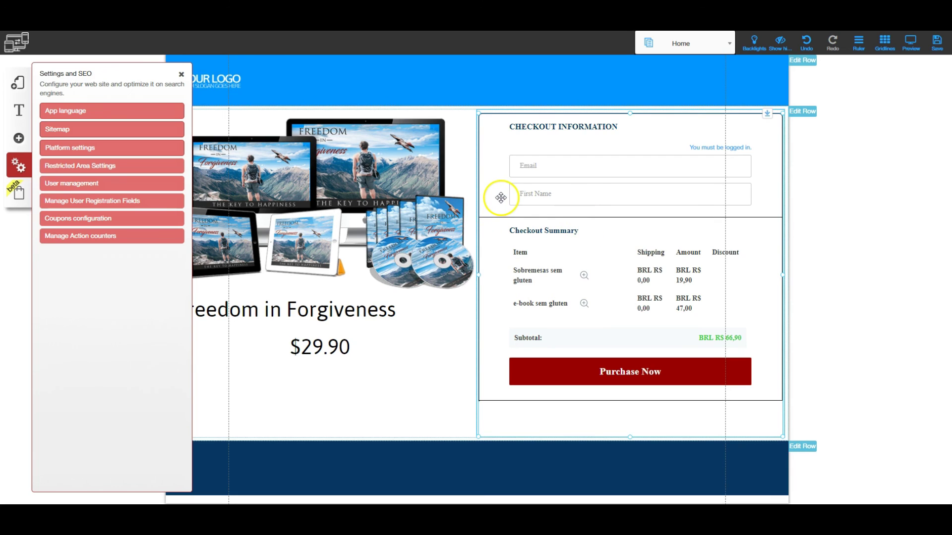